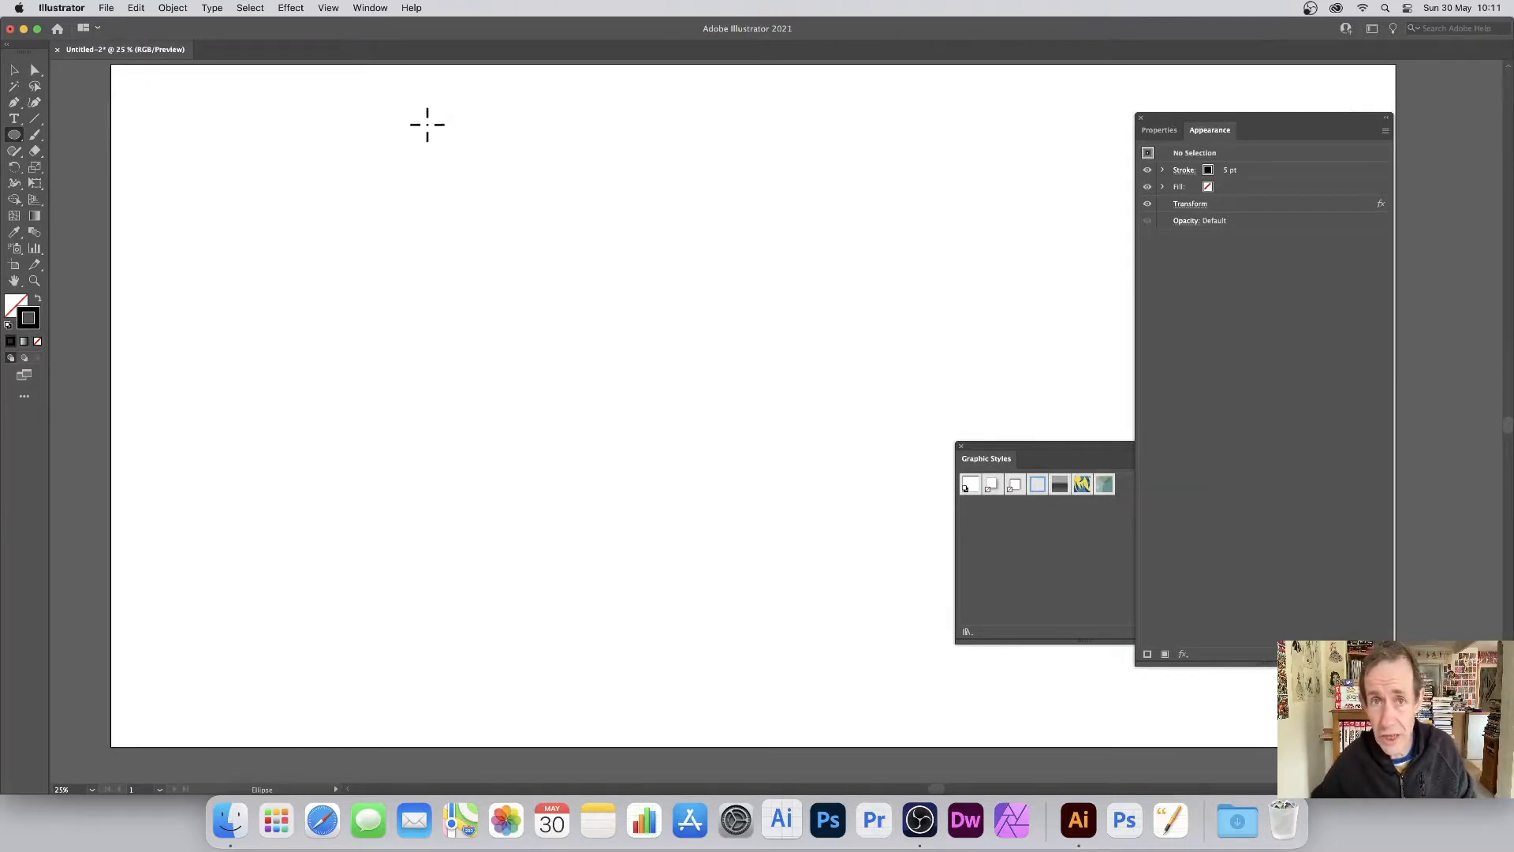
- Draw a circle about 375 px in diameter with the Ellipse tool and give it a 5 pt stroke
{"action": "left_click", "coordinate": [15, 137]}
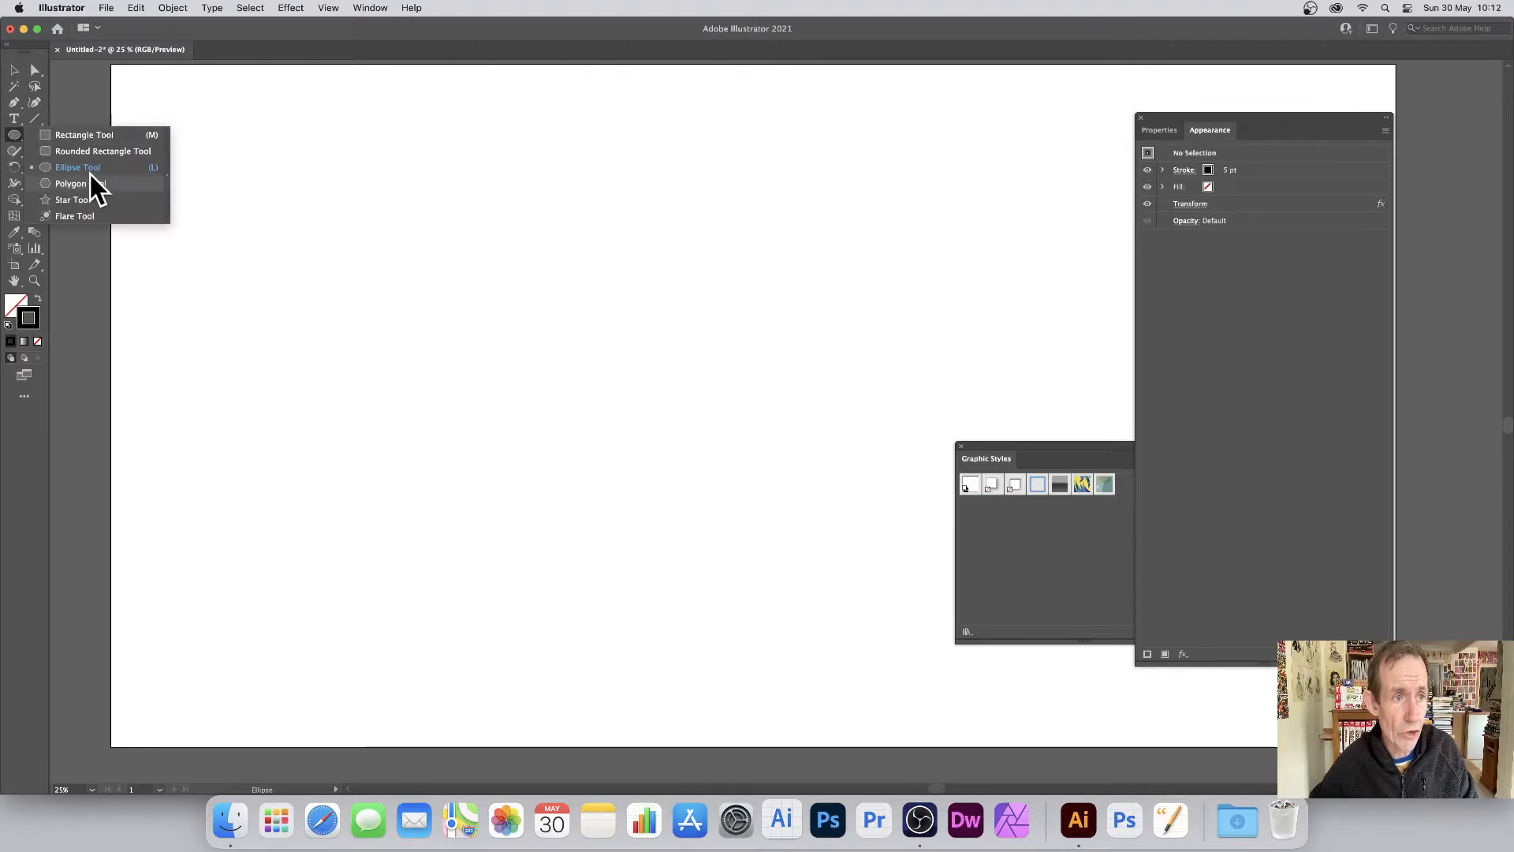
{"action": "left_click", "coordinate": [89, 167]}
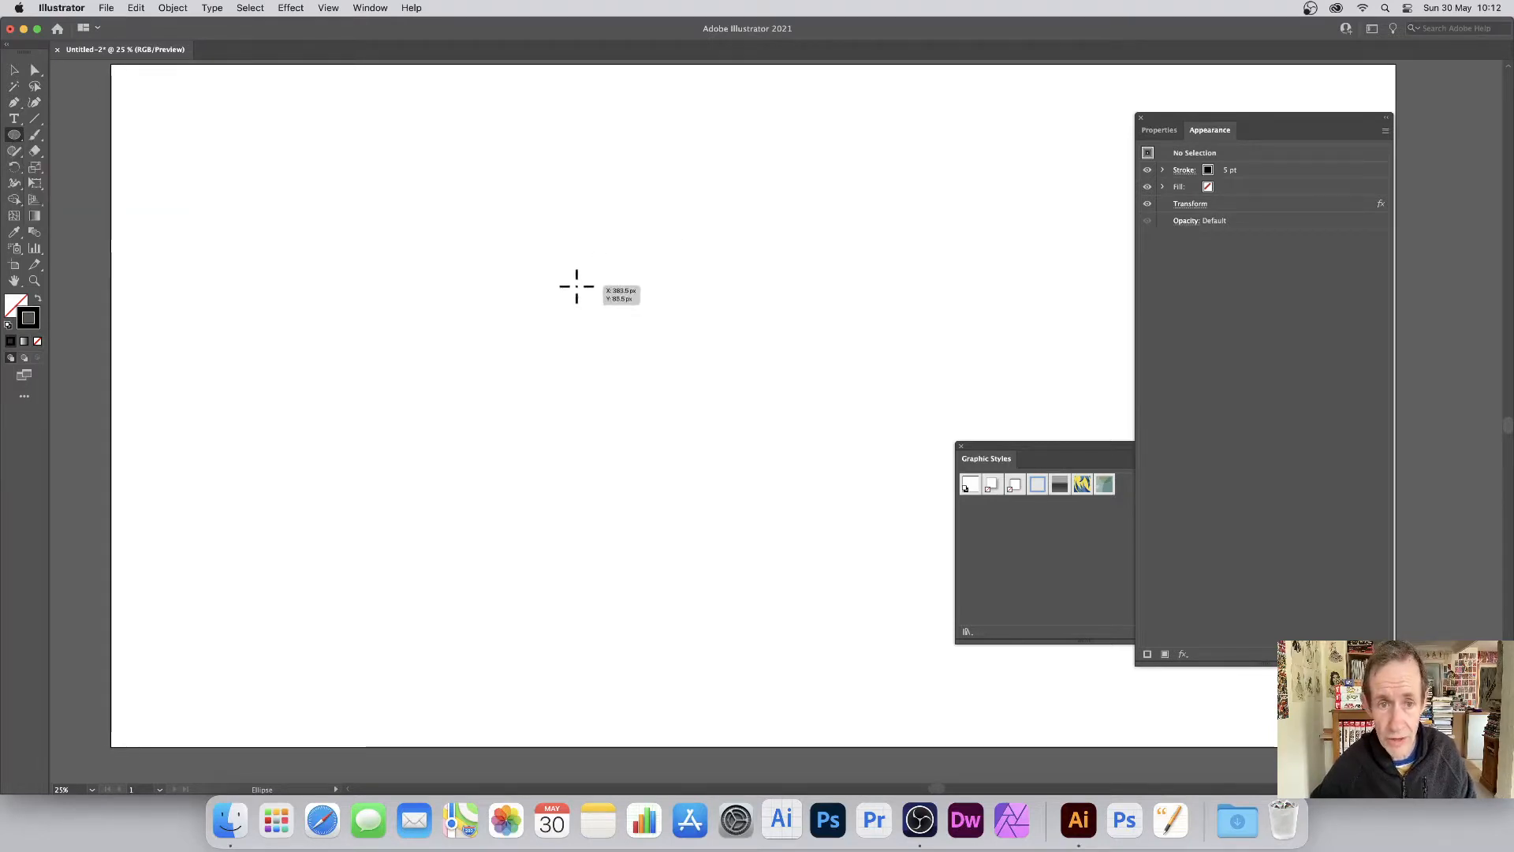
{"action": "left_click_drag", "start_coordinate": [575, 284], "coordinate": [674, 384]}
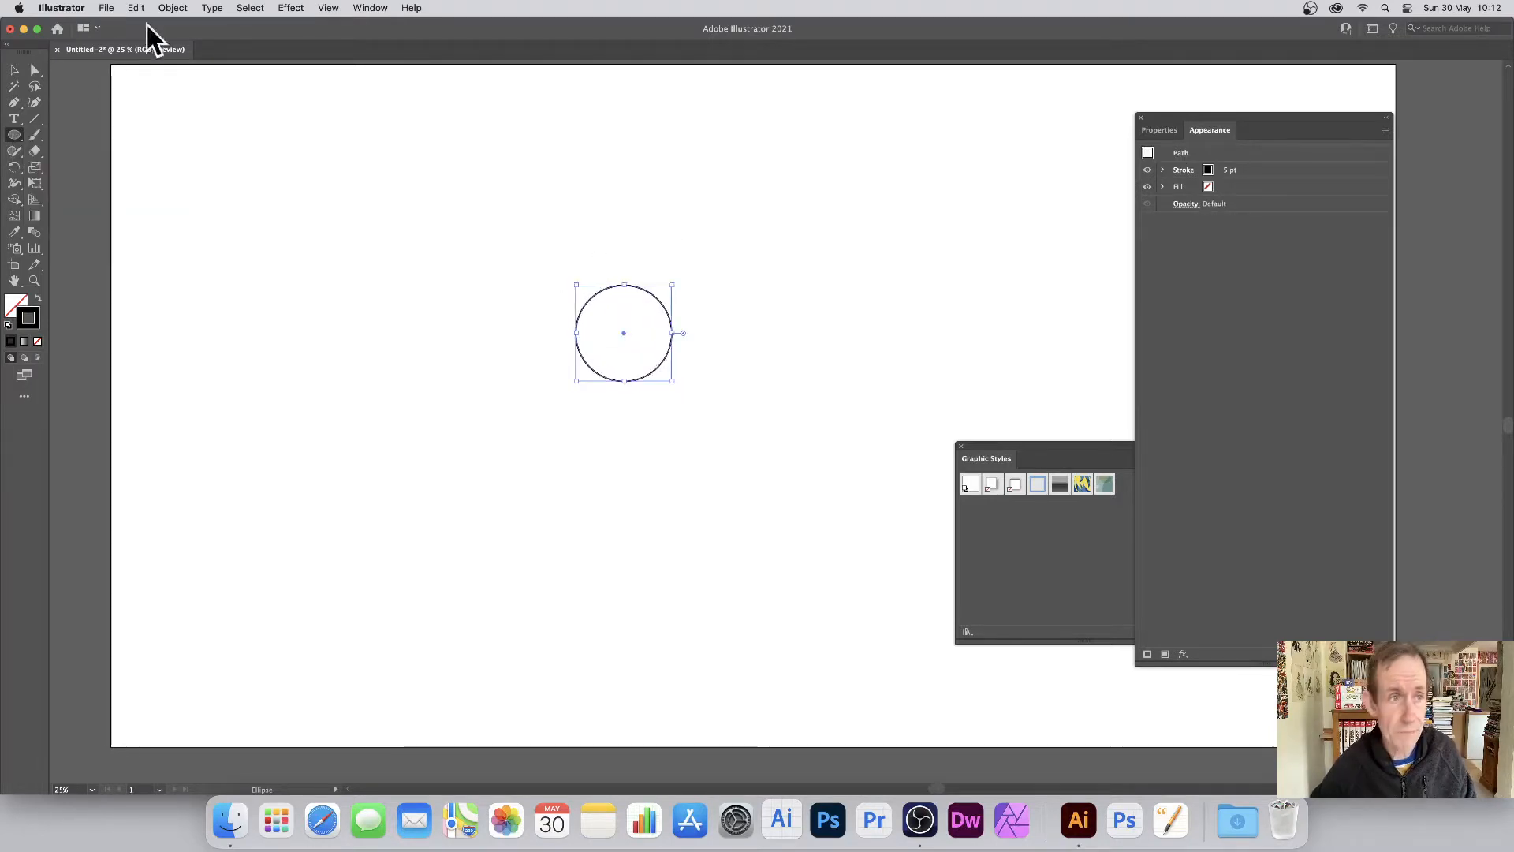
{"action": "left_click", "coordinate": [1158, 129]}
{"action": "left_click", "coordinate": [367, 10]}
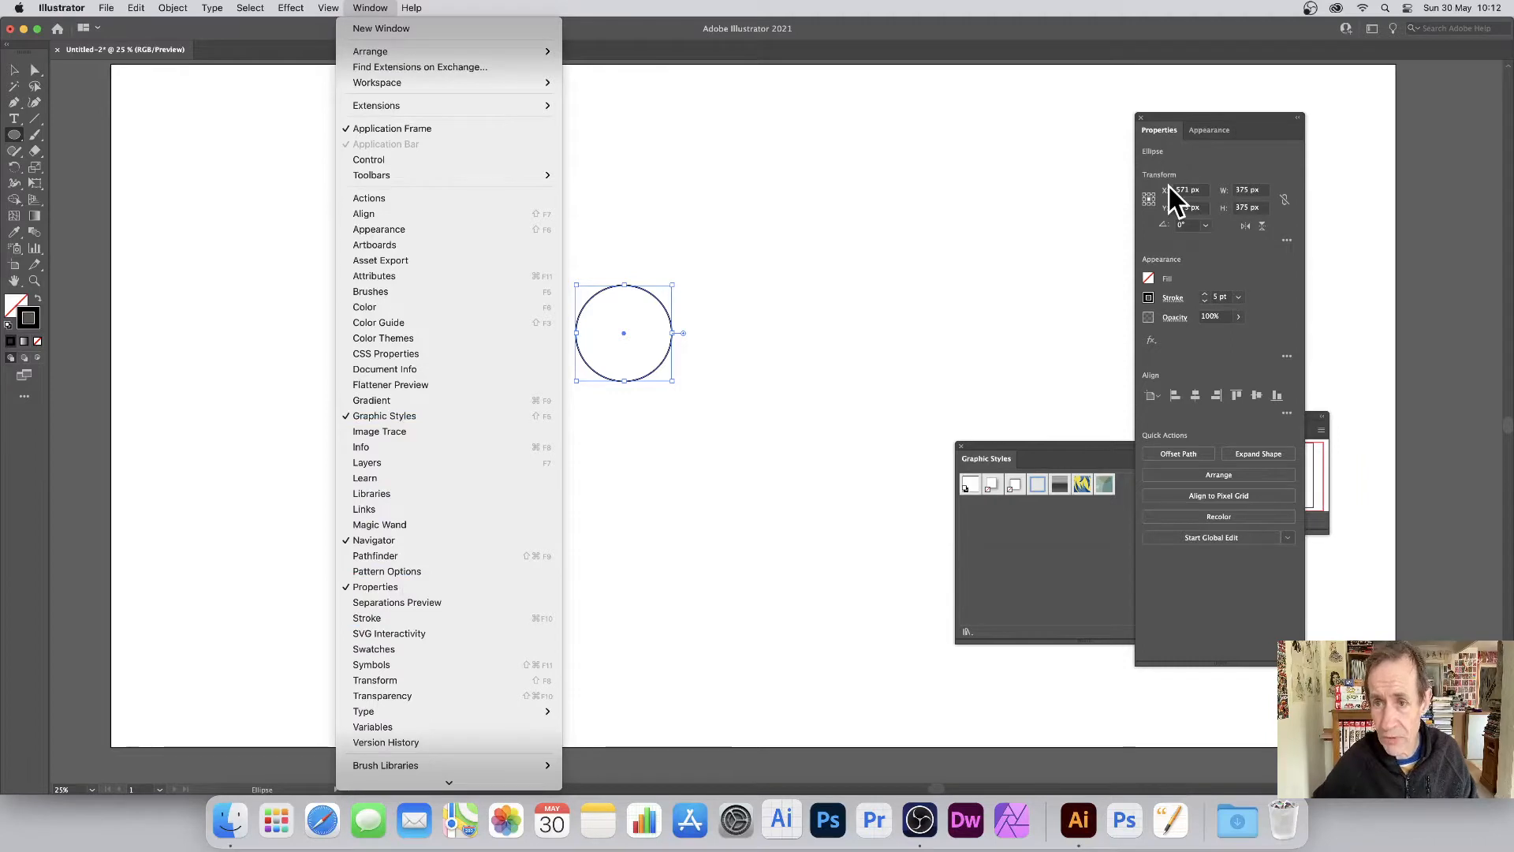
{"action": "left_click", "coordinate": [1240, 298]}
{"action": "left_click", "coordinate": [1238, 297]}
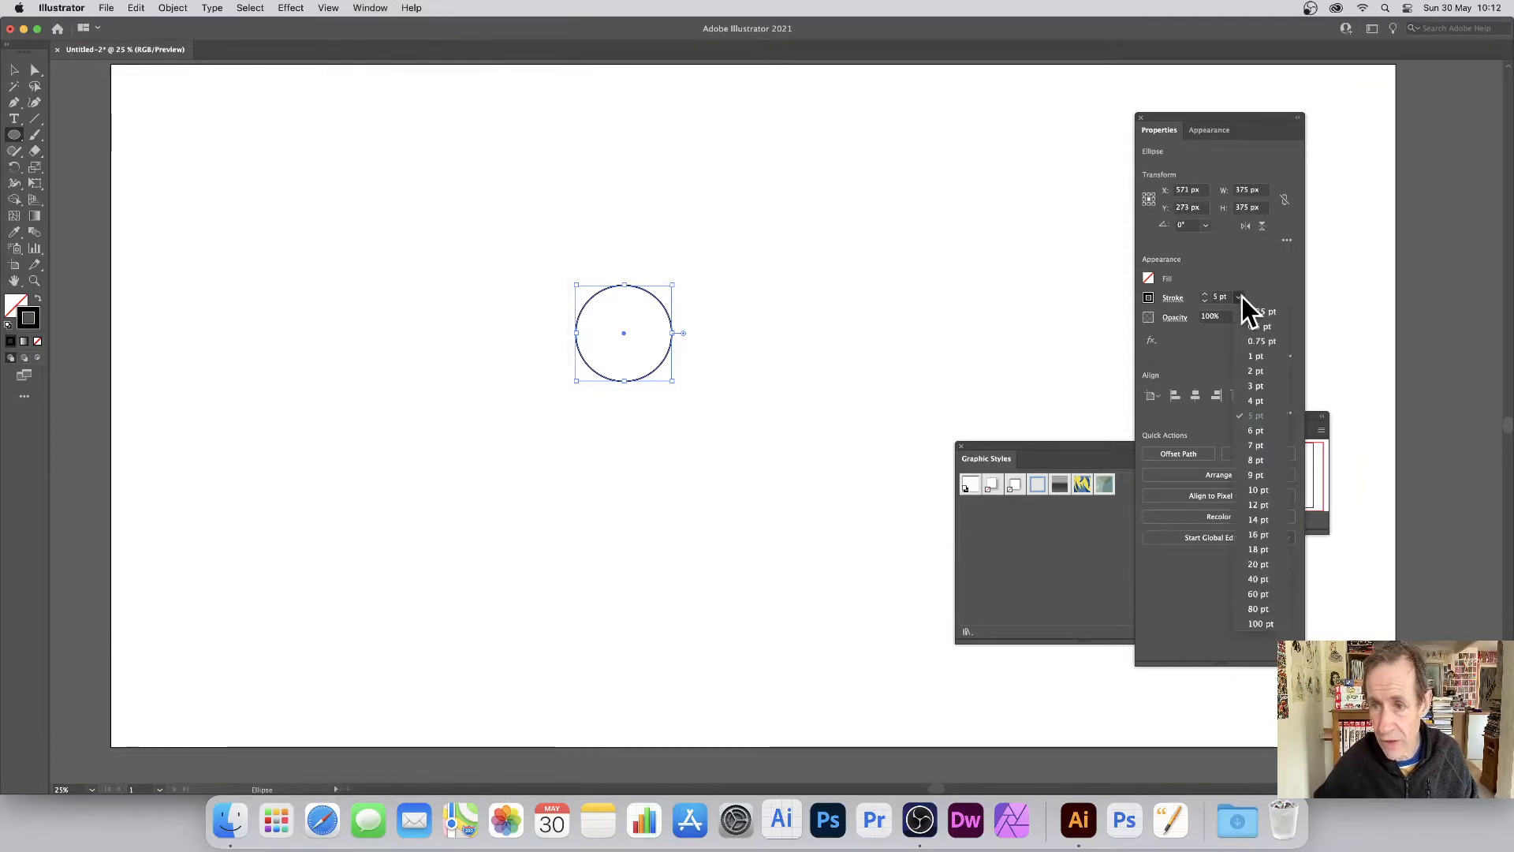
{"action": "left_click", "coordinate": [1267, 415]}
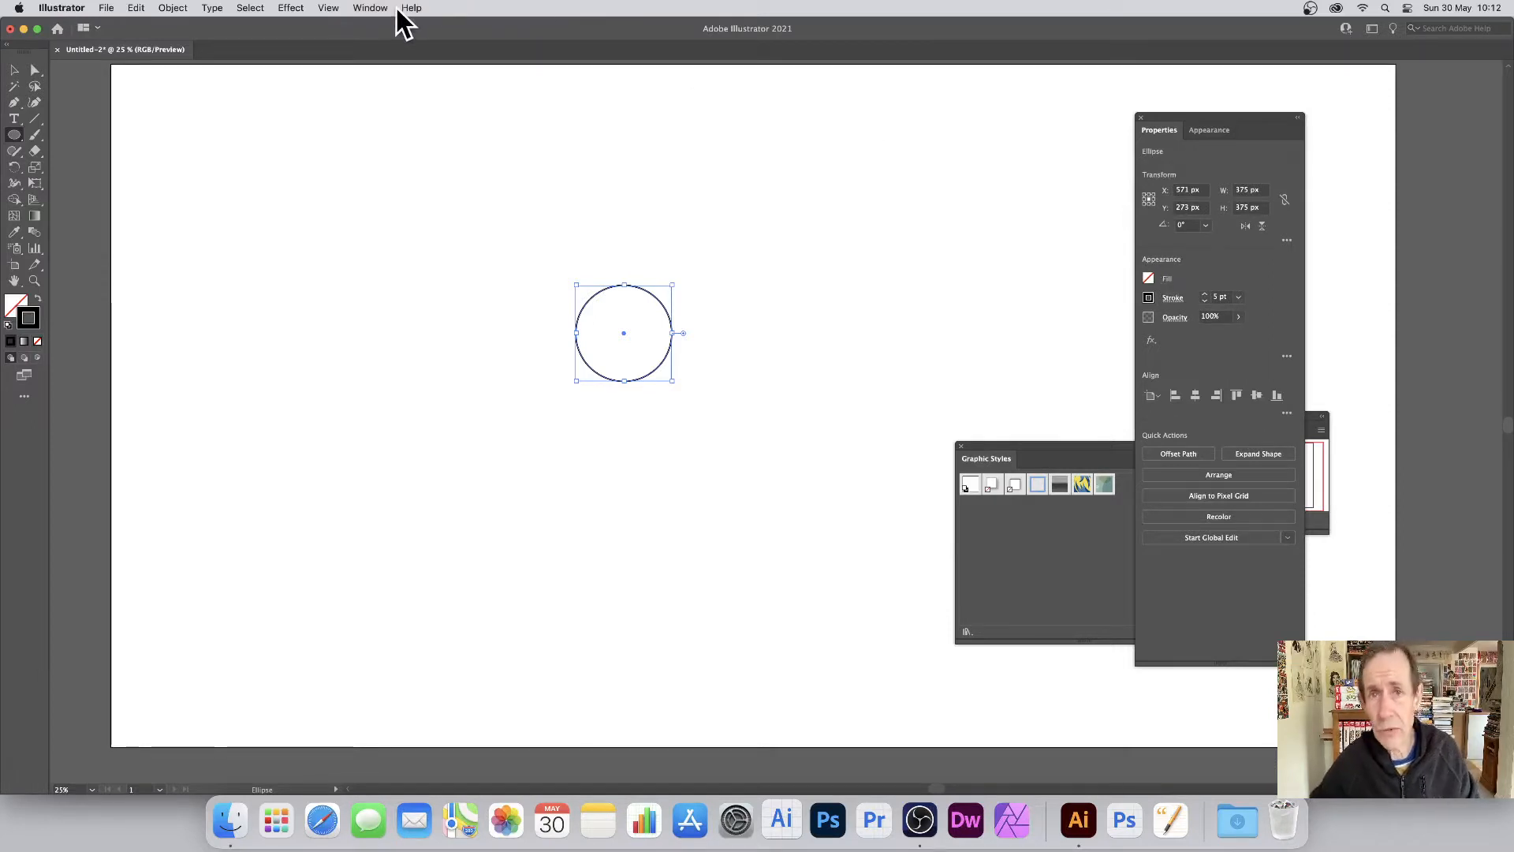
- Start a Transform effect on the circle with horizontal and vertical scale both set to 110%
{"action": "left_click", "coordinate": [292, 9]}
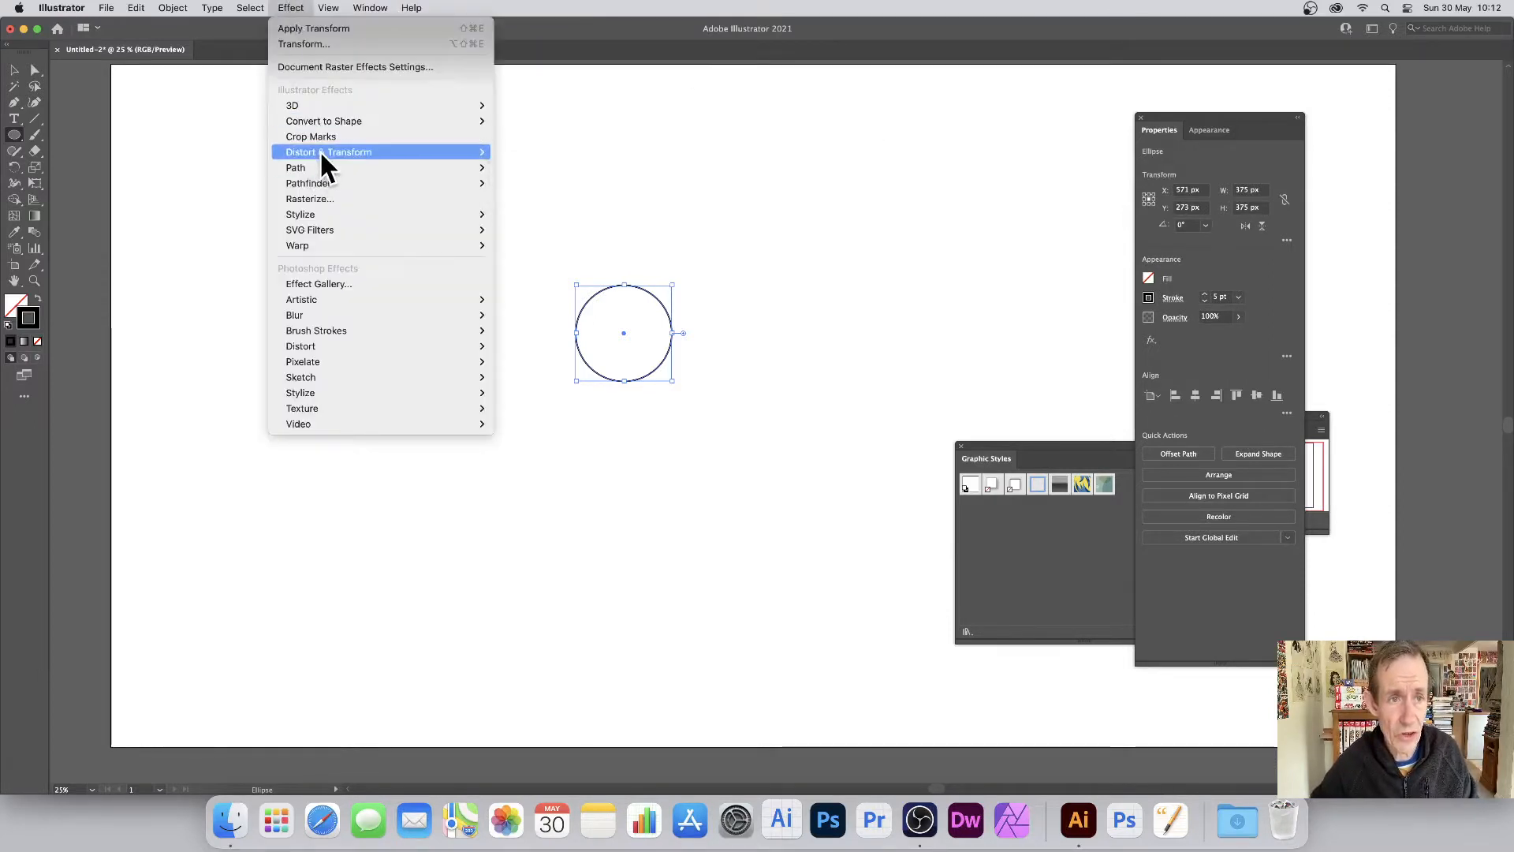
{"action": "mouse_move", "coordinate": [319, 152]}
{"action": "left_click", "coordinate": [543, 197]}
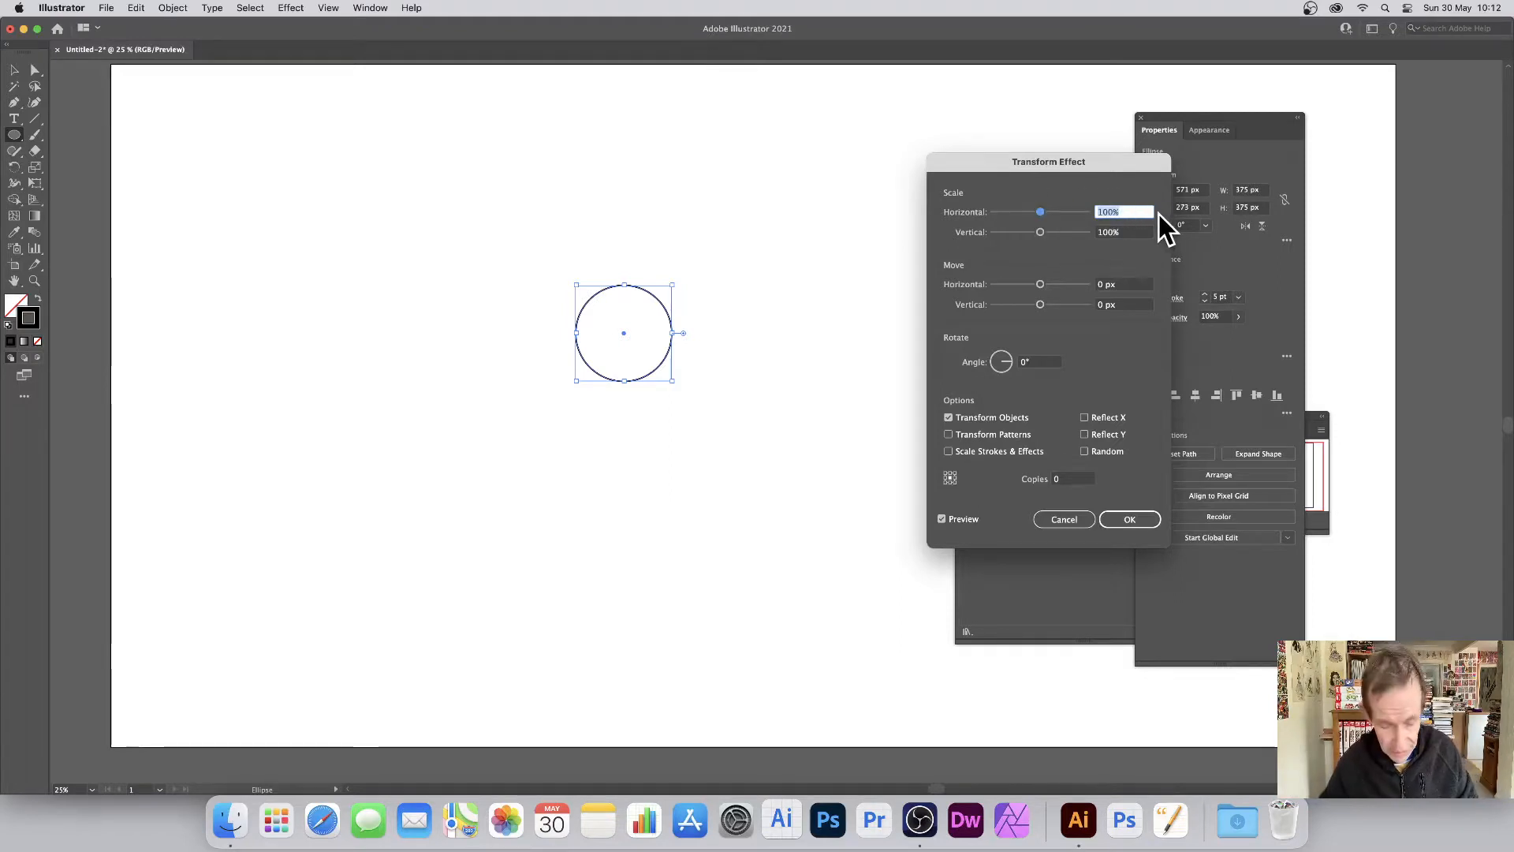
{"action": "type", "text": "110"}
{"action": "key", "text": "Tab"}
{"action": "type", "text": "11"}
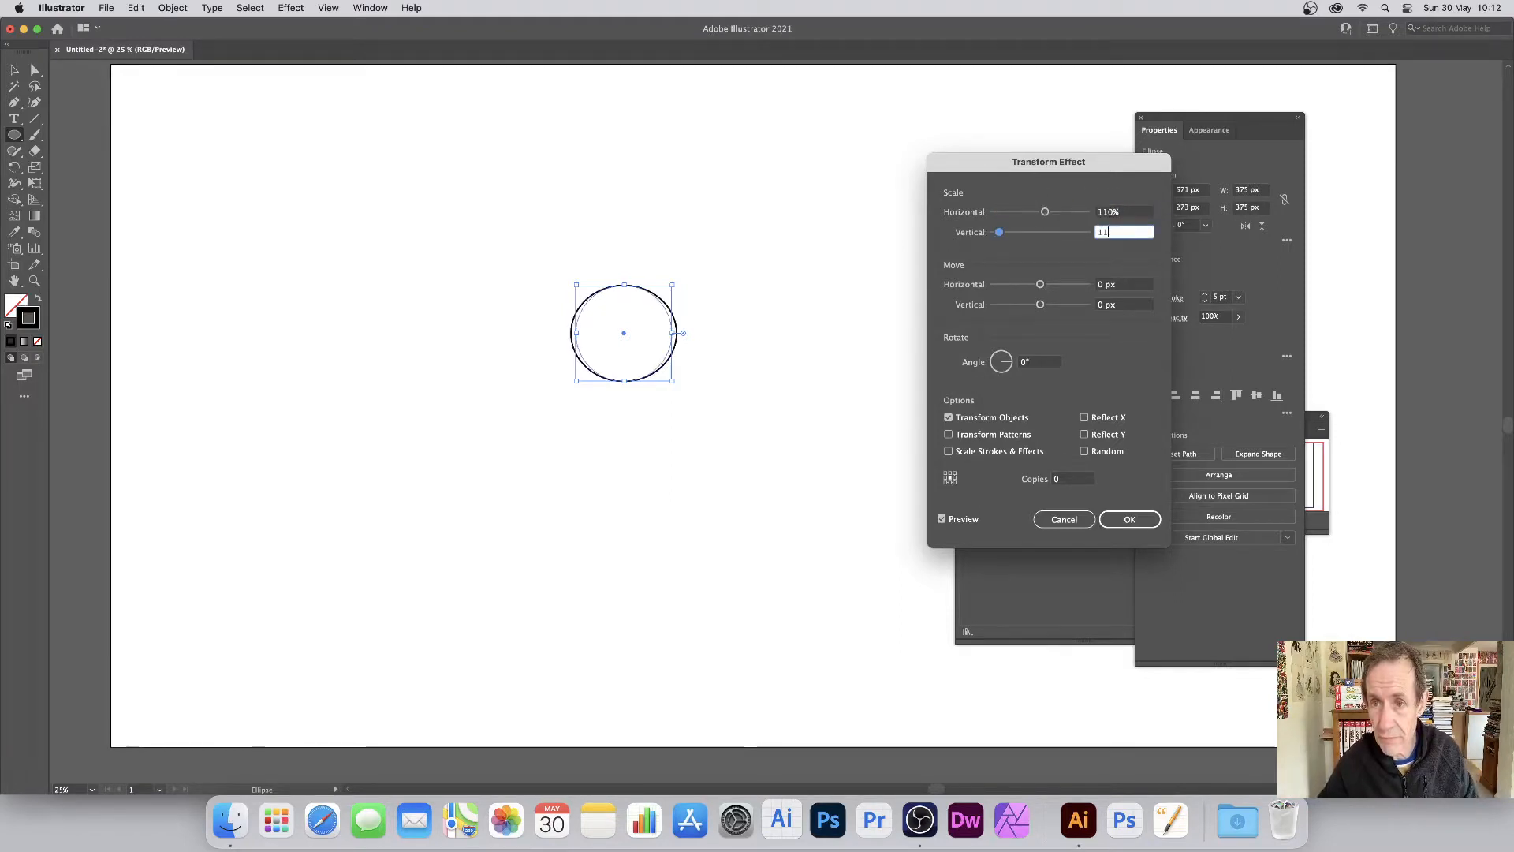
{"action": "type", "text": "0"}
{"action": "key", "text": "Tab"}
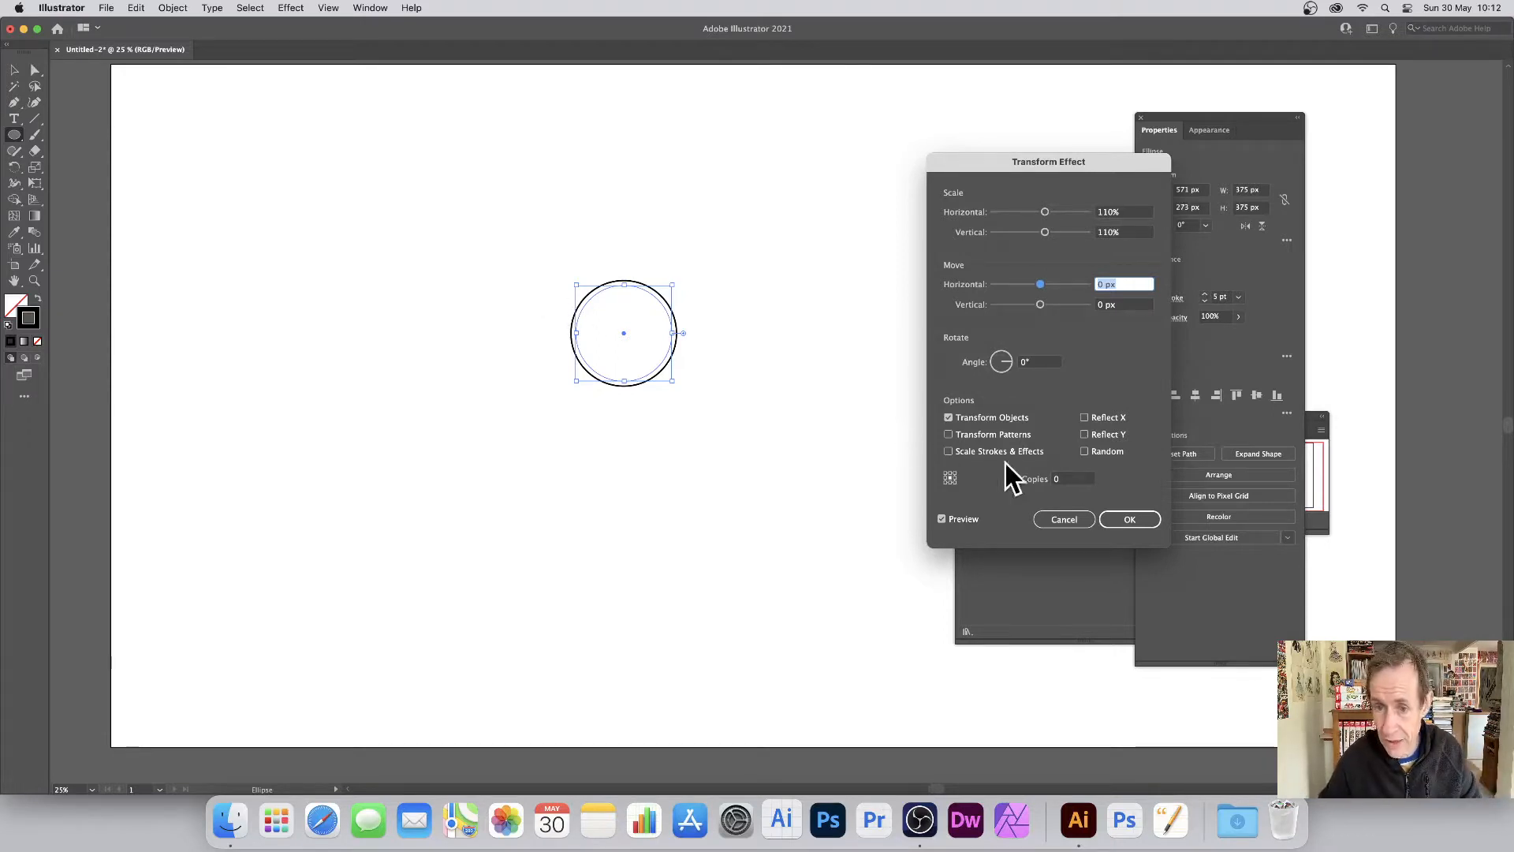
- Set the Transform effect to 20 copies and apply it to the circle
{"action": "left_click", "coordinate": [1062, 478]}
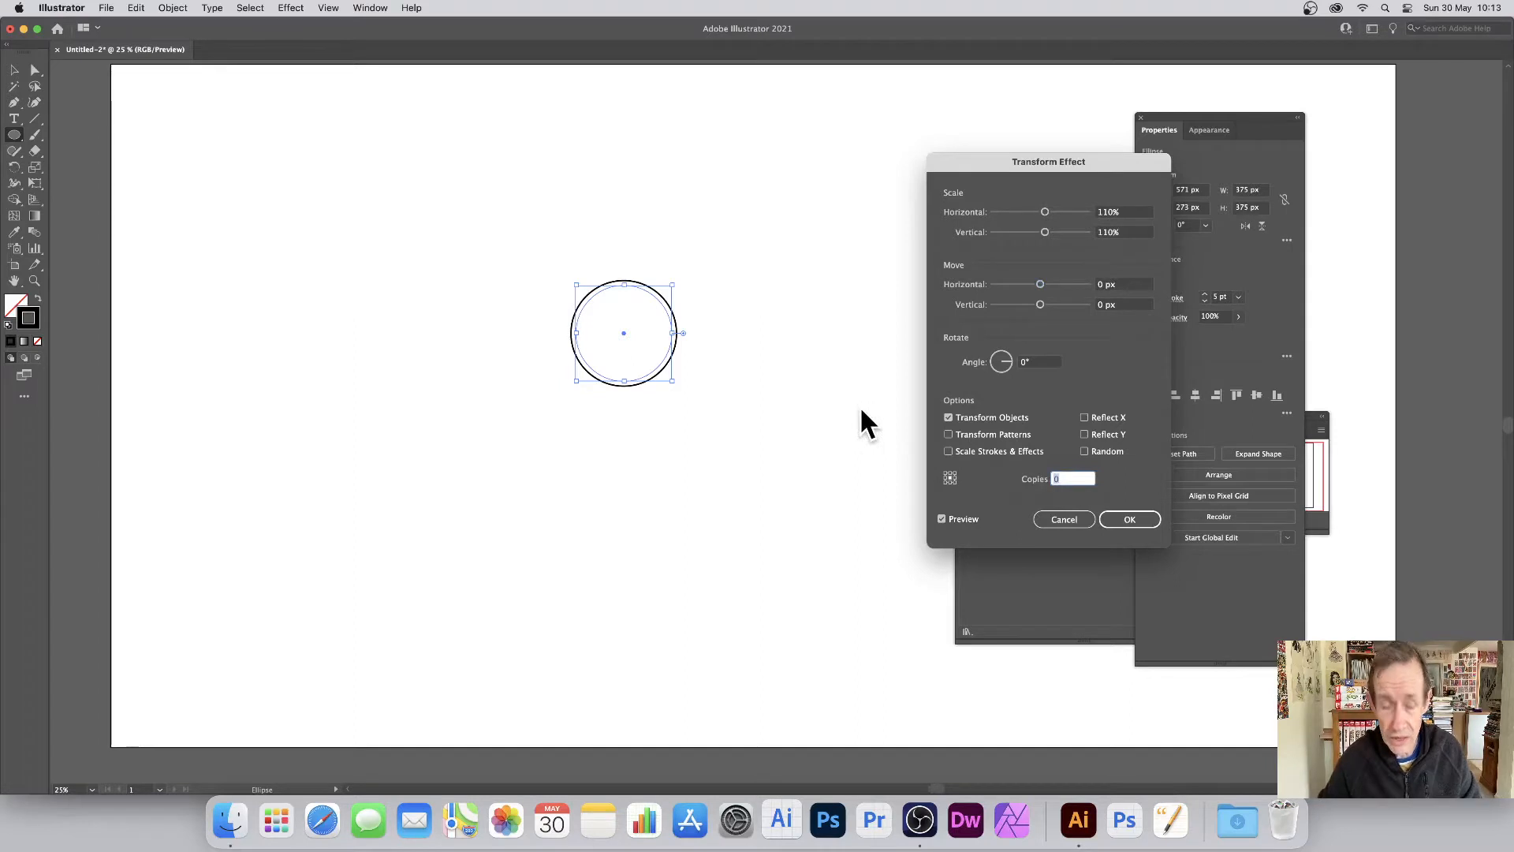
{"action": "type", "text": "20"}
{"action": "key", "text": "Tab"}
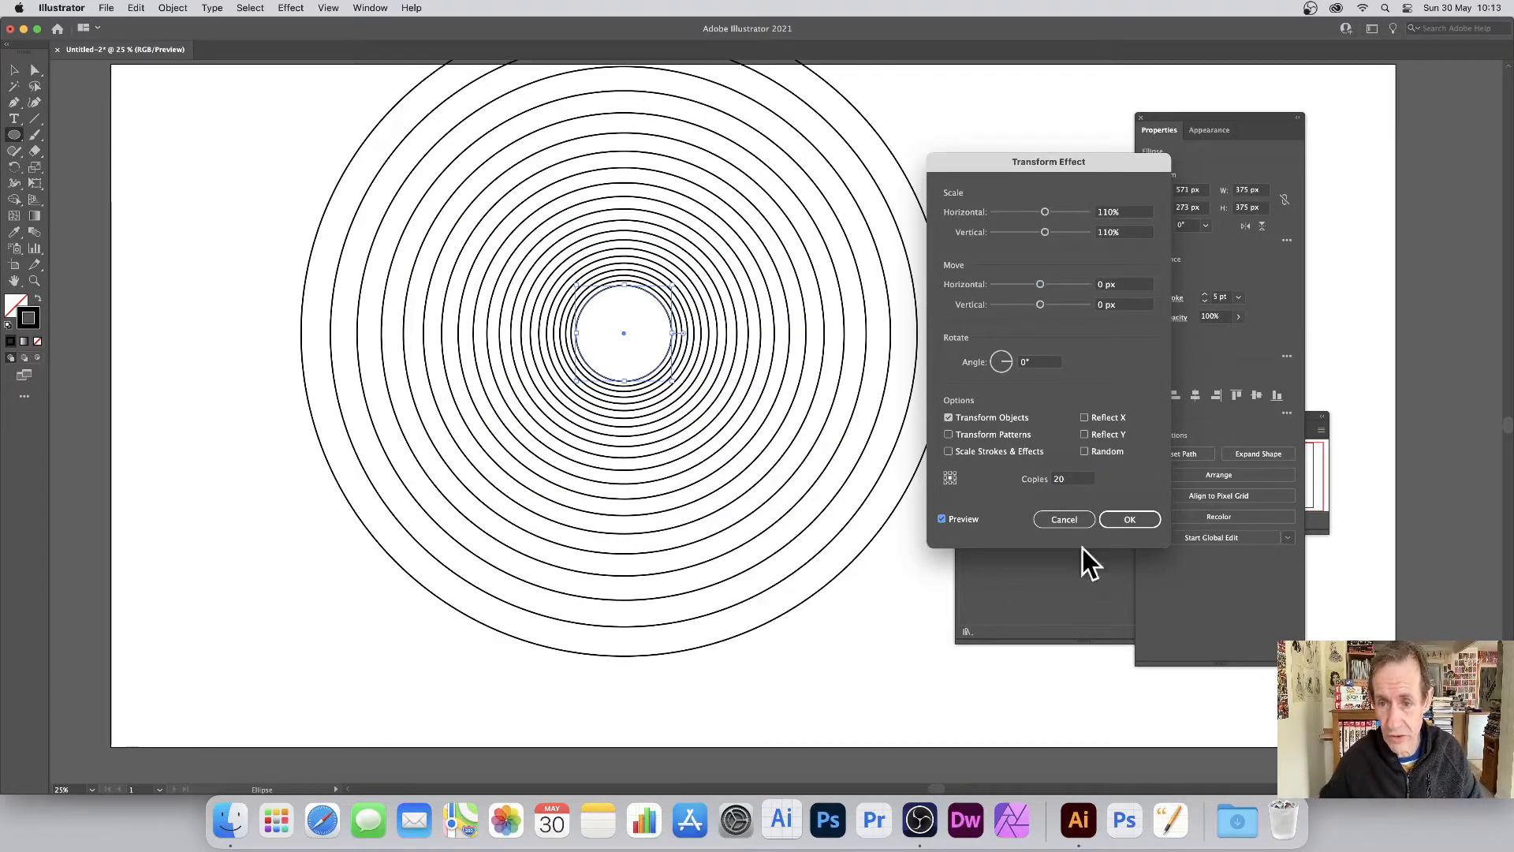
{"action": "left_click", "coordinate": [1131, 519]}
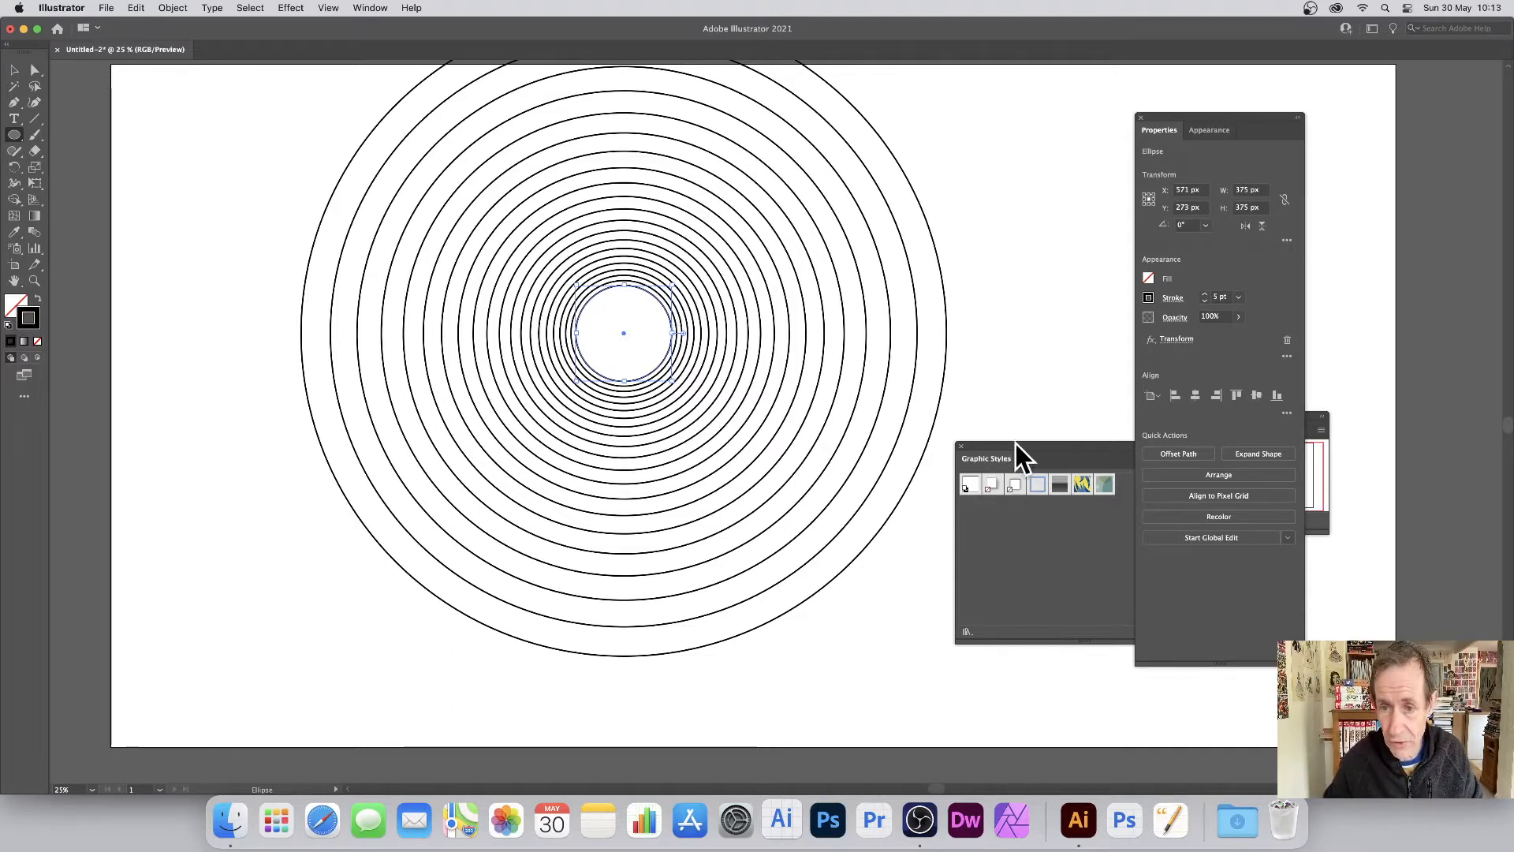
- Save the circle's appearance as a new graphic style named "zoom 1"
{"action": "left_click_drag", "start_coordinate": [1015, 446], "coordinate": [919, 379]}
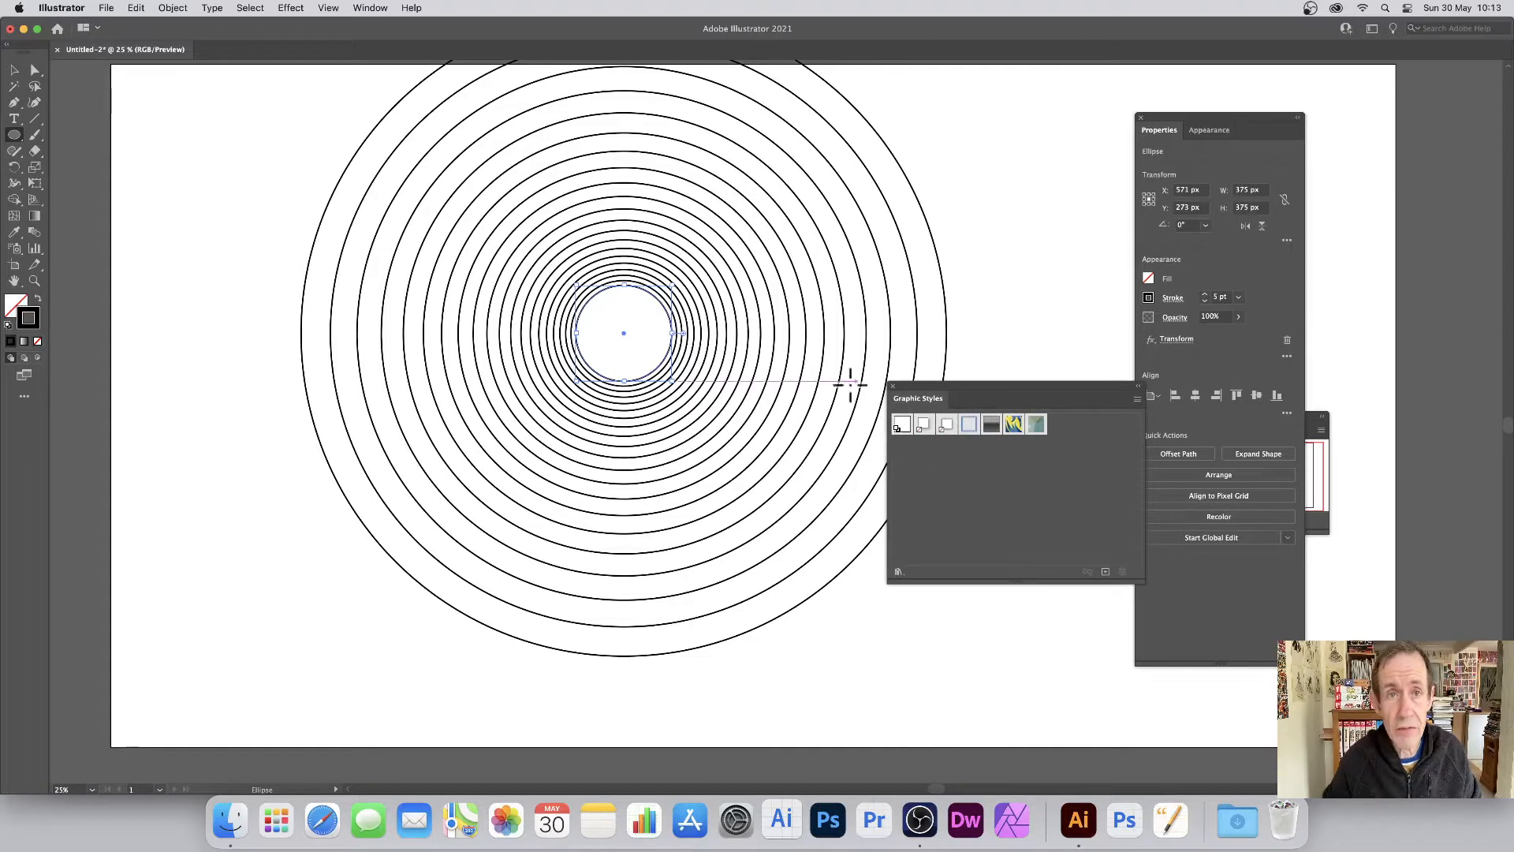
{"action": "left_click", "coordinate": [368, 9]}
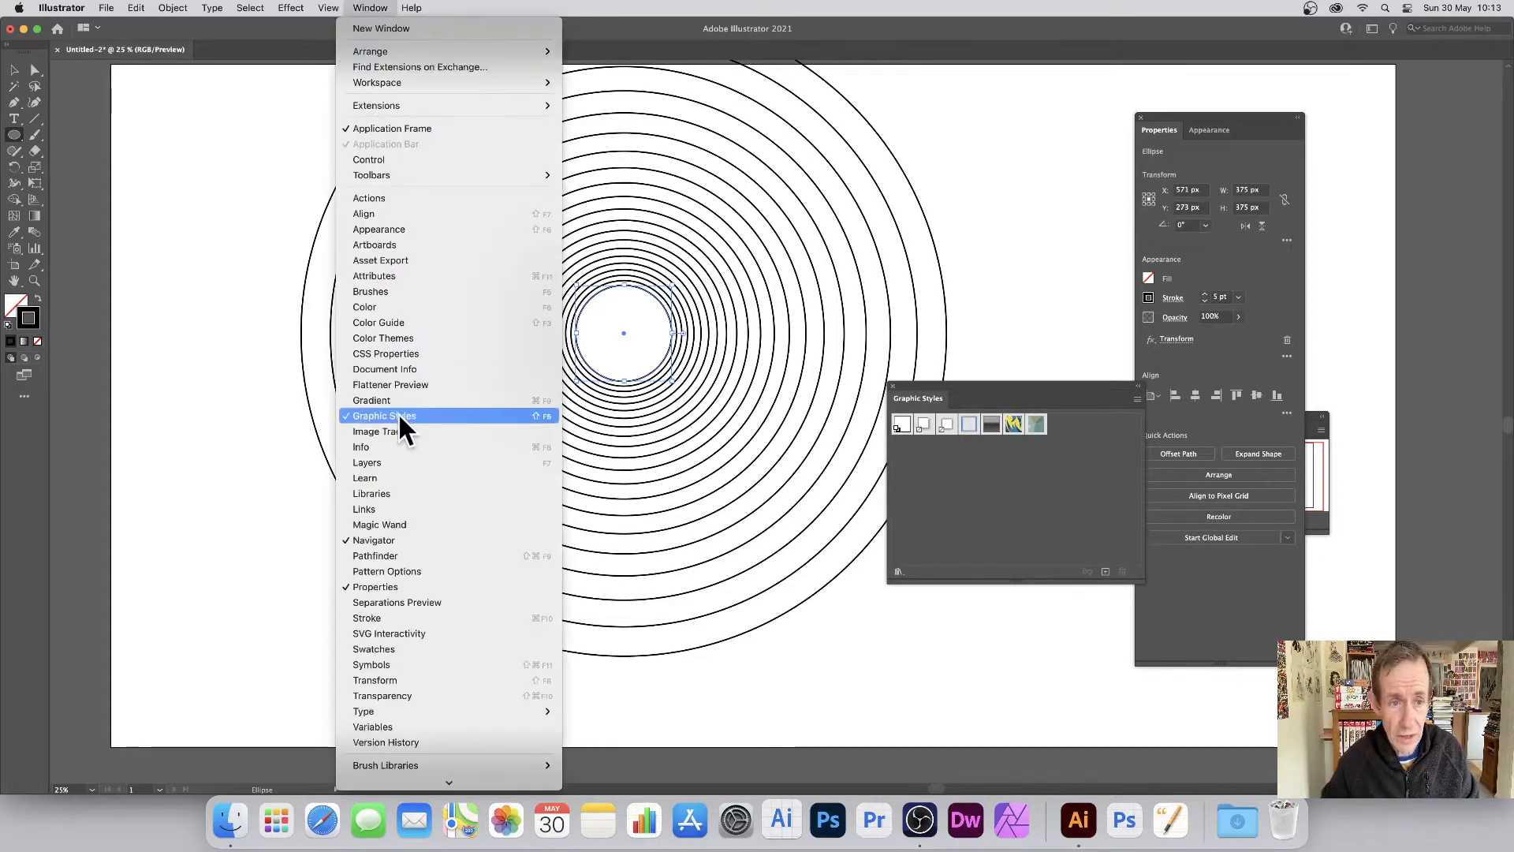
{"action": "left_click", "coordinate": [1135, 400]}
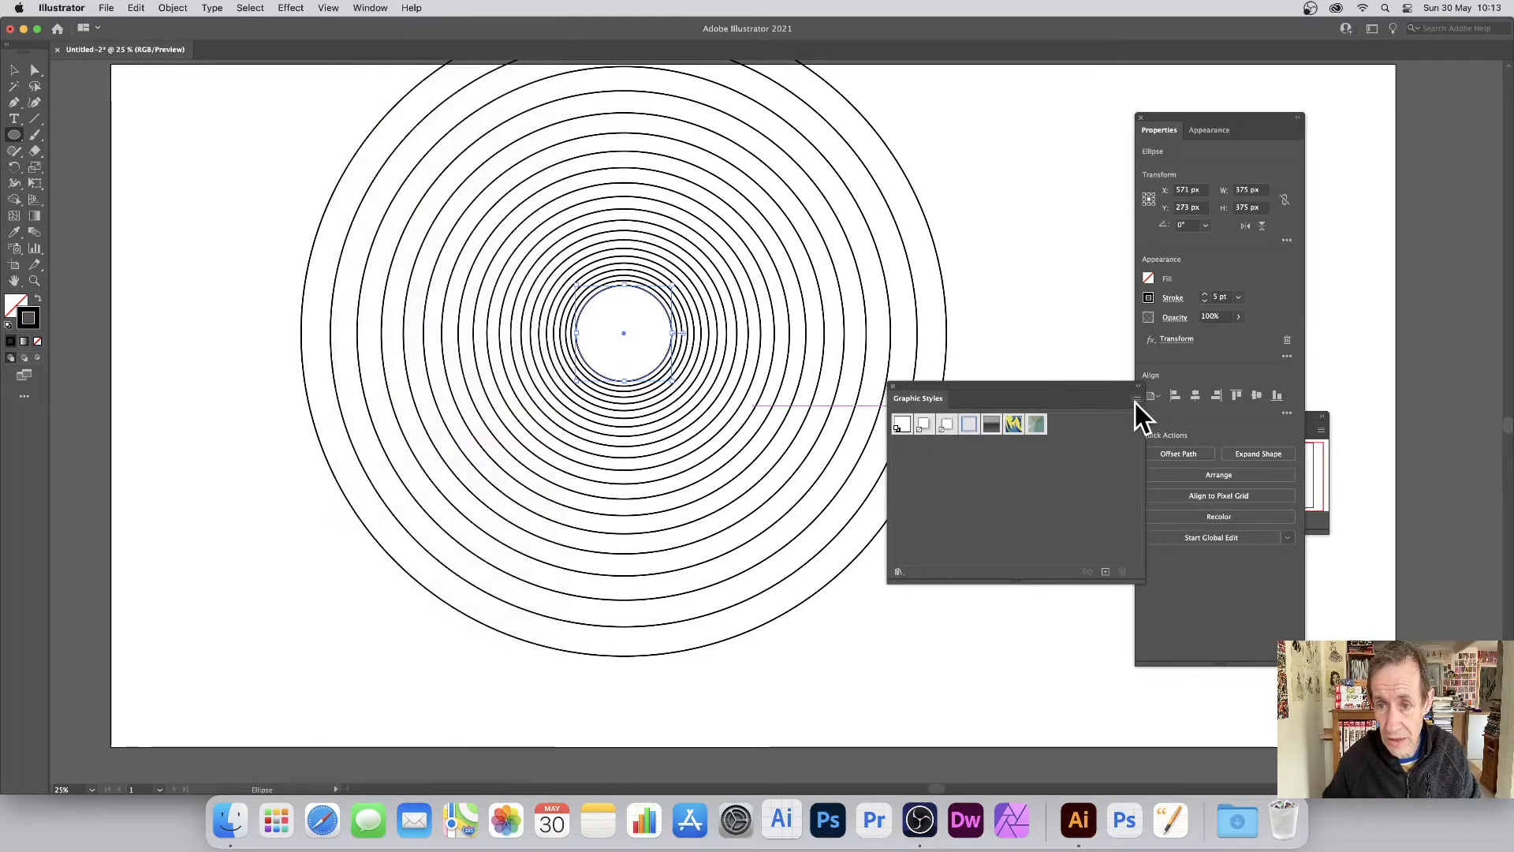
{"action": "left_click", "coordinate": [1137, 400]}
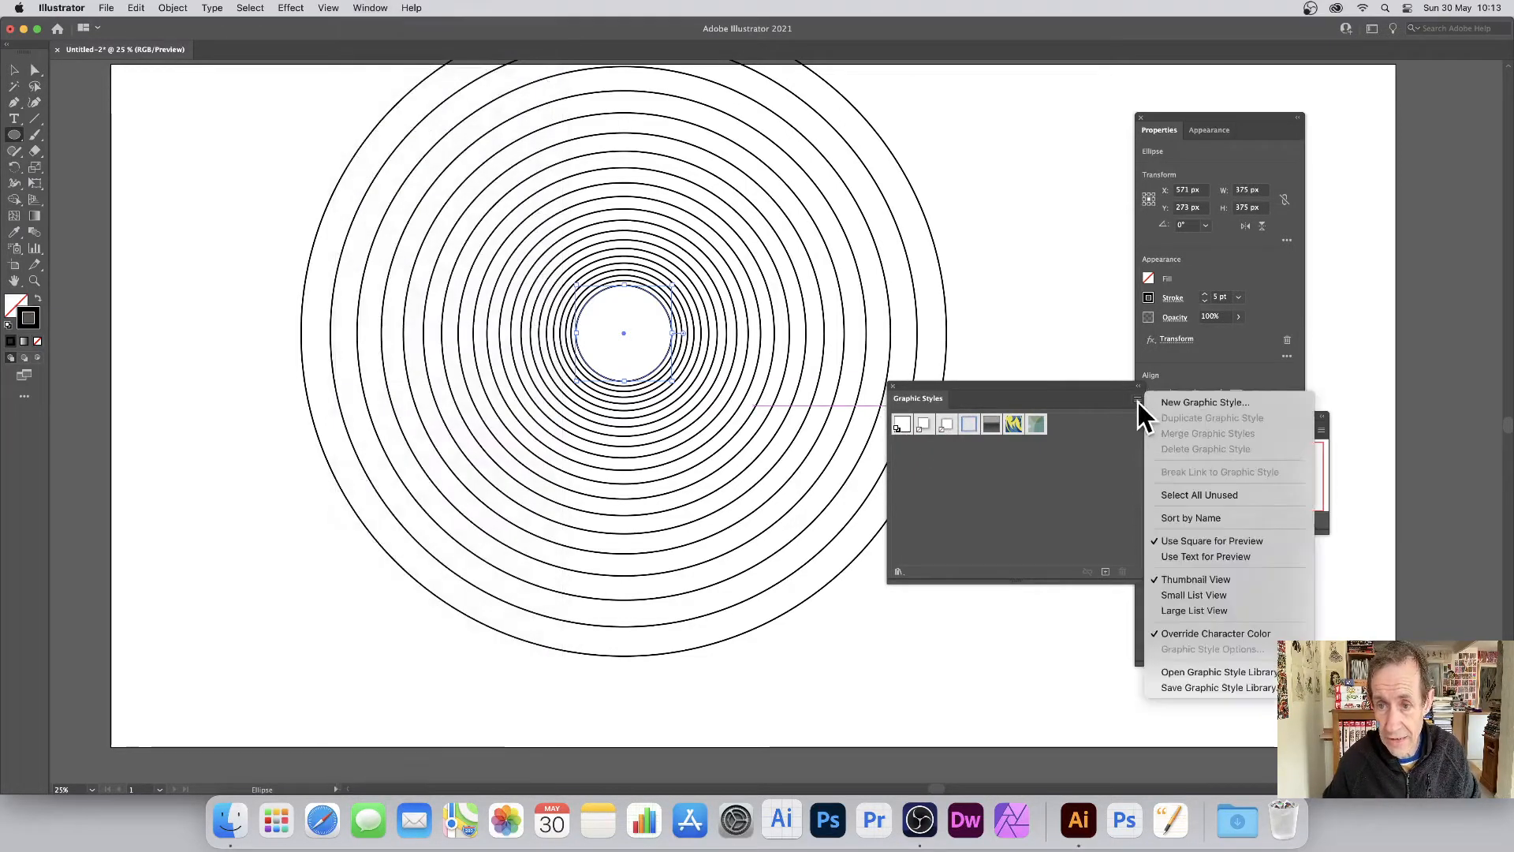
{"action": "left_click", "coordinate": [1203, 401]}
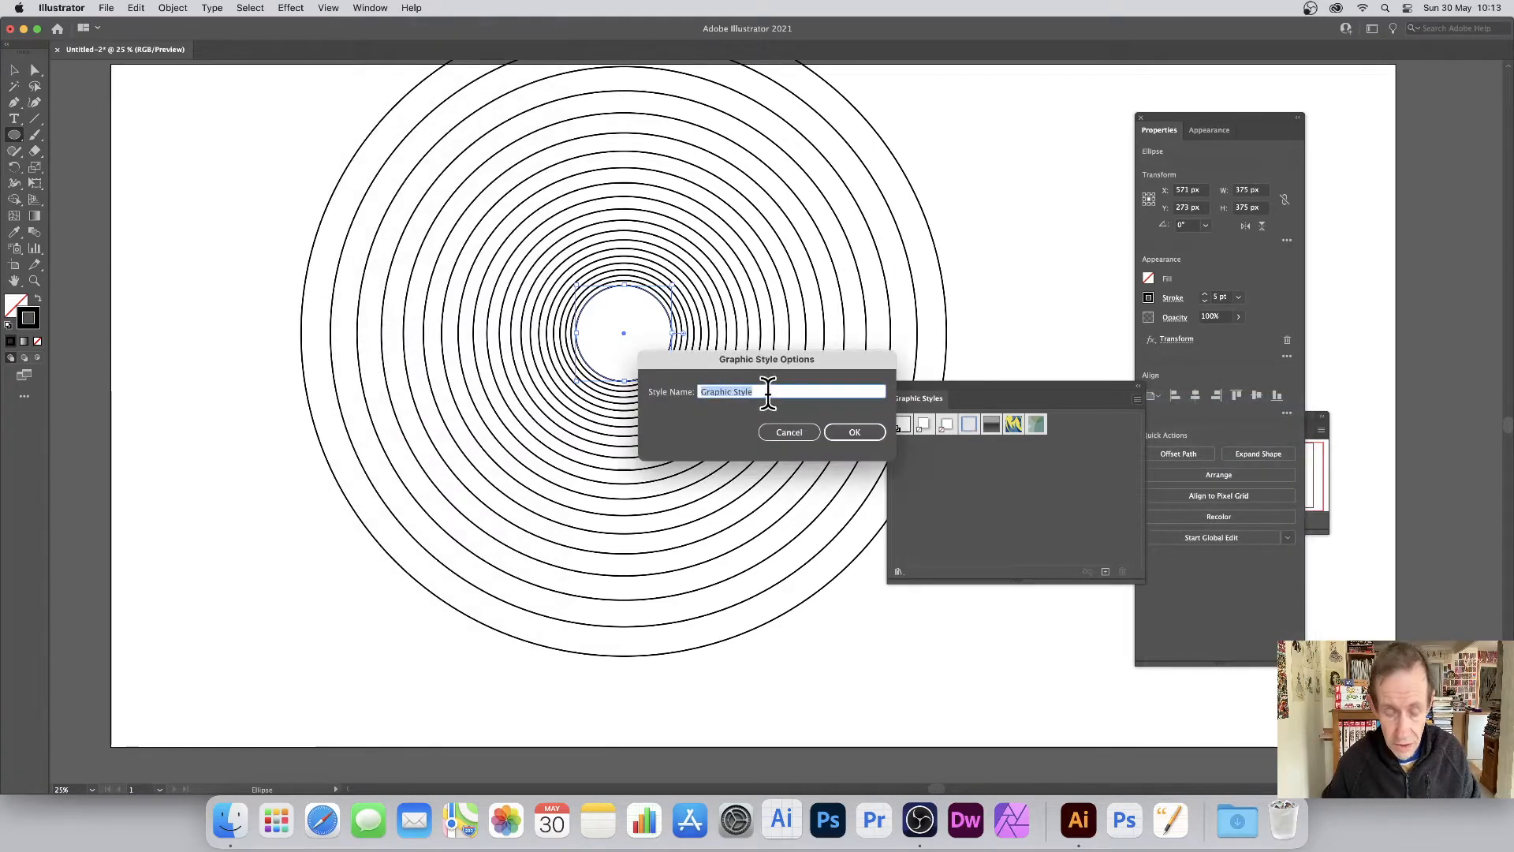
{"action": "type", "text": "zoom 1"}
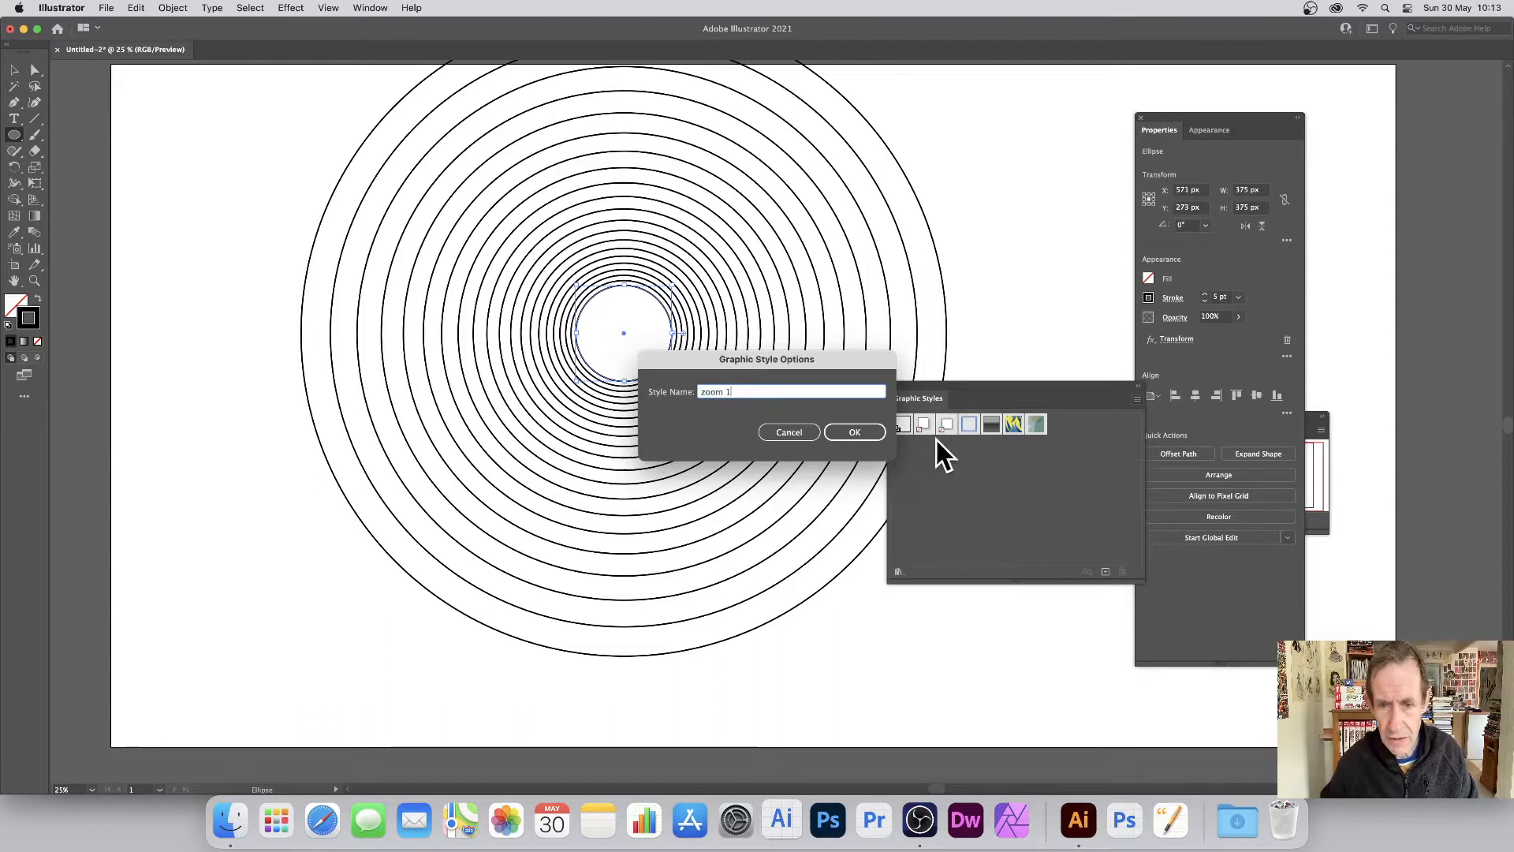
{"action": "left_click", "coordinate": [854, 432]}
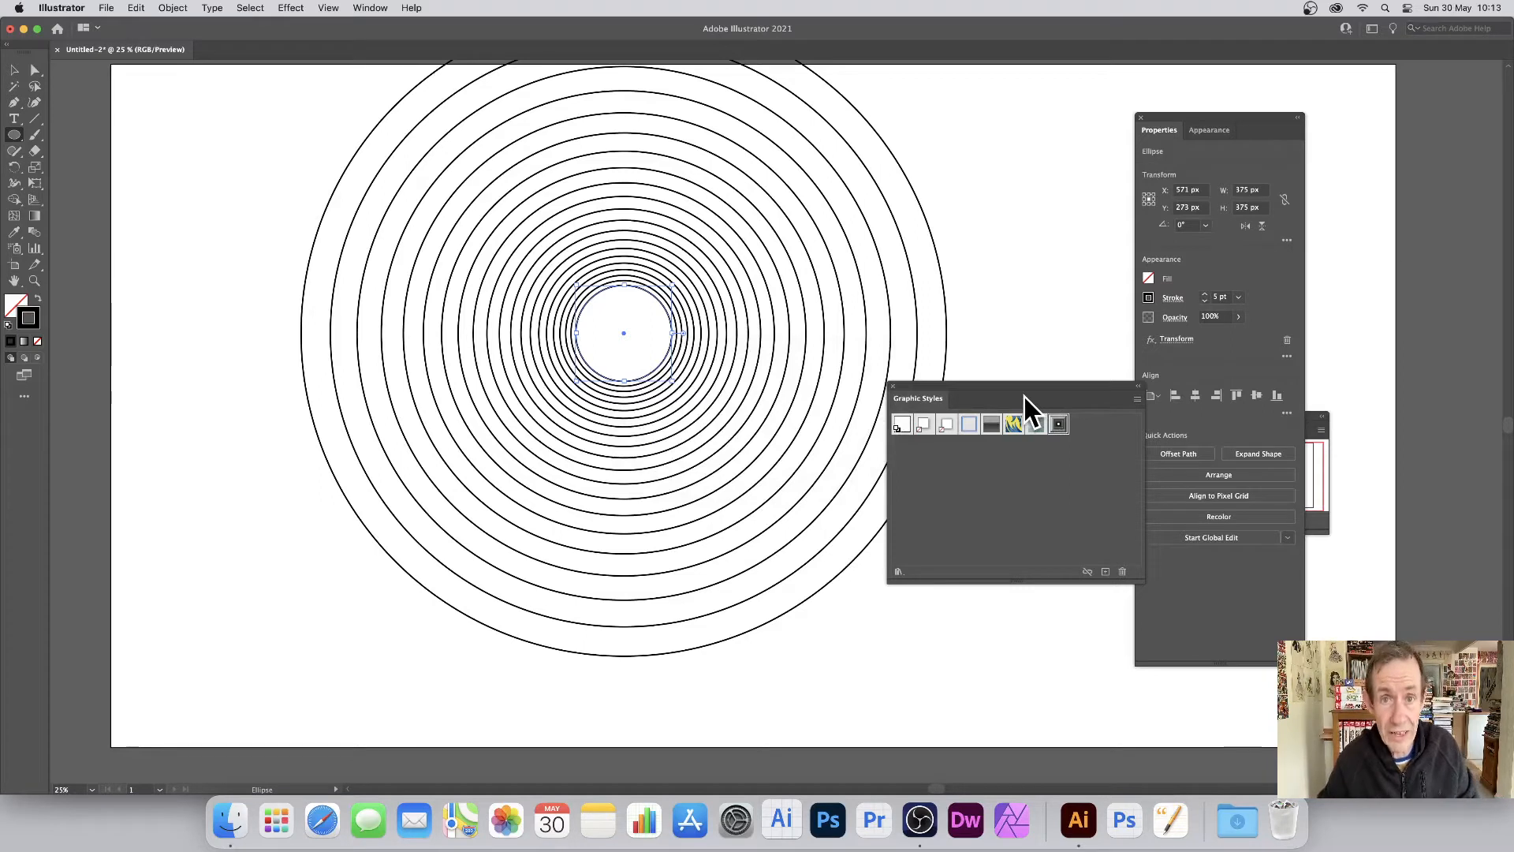
- Reshape the inner circle by moving its top anchor point down to about Y 204.5 px and its left anchor to about Y 408.5 px
{"action": "left_click", "coordinate": [34, 70]}
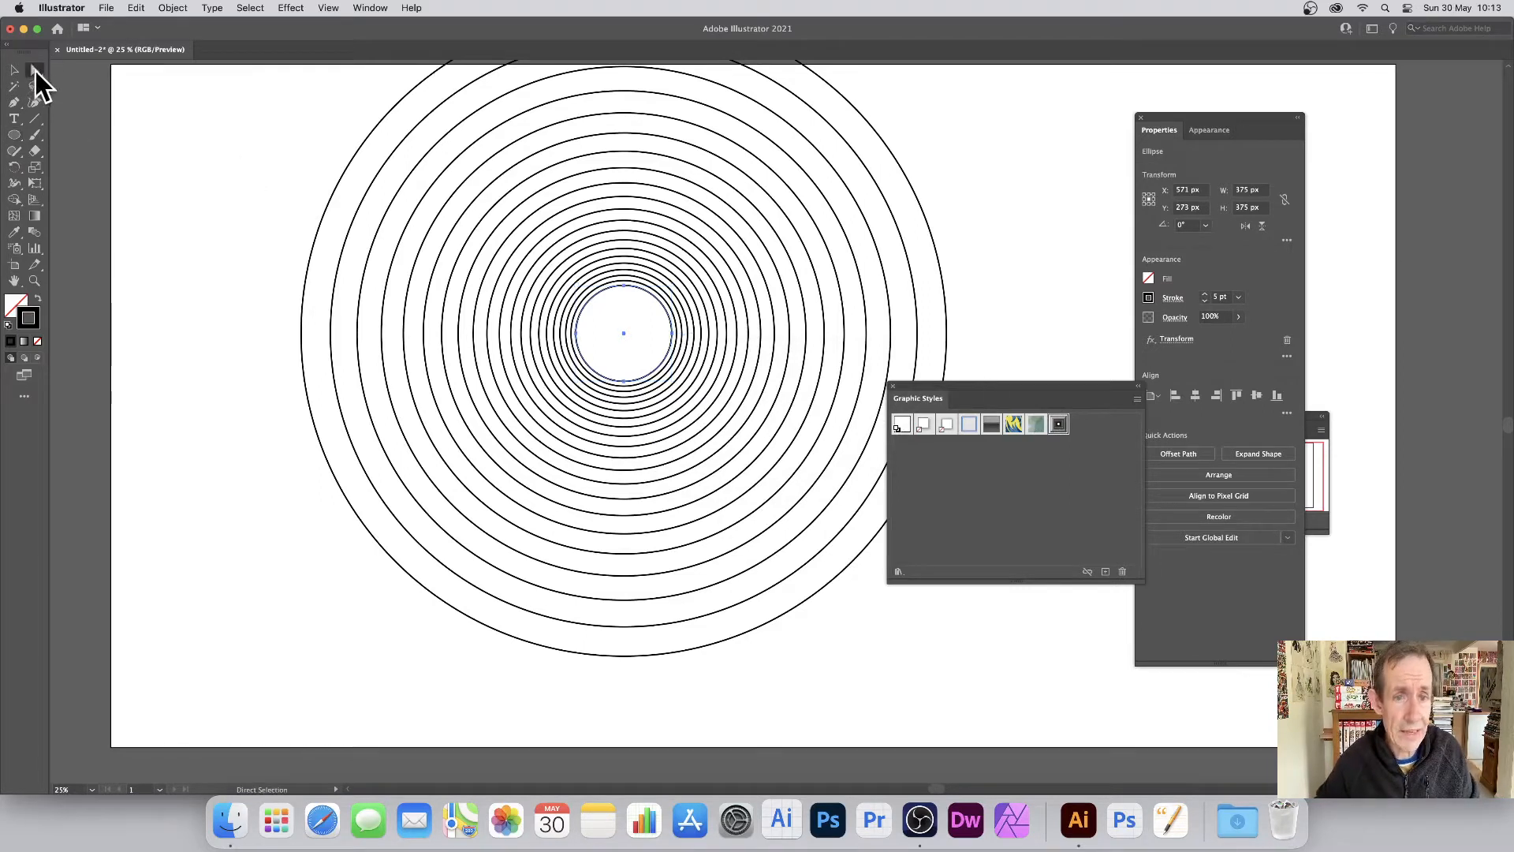
{"action": "left_click", "coordinate": [623, 284]}
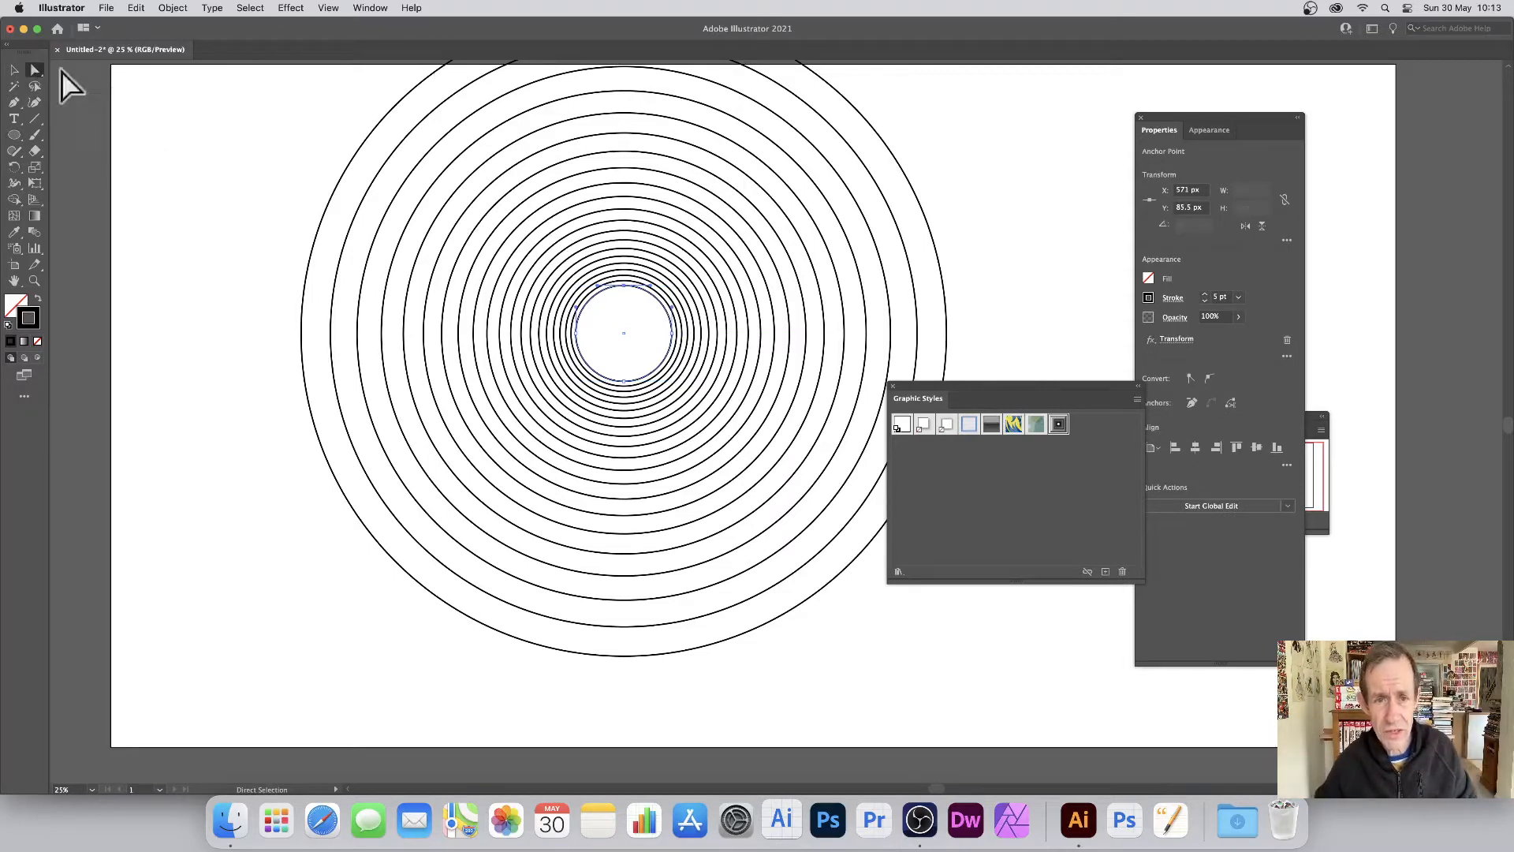
{"action": "left_click_drag", "start_coordinate": [623, 285], "coordinate": [581, 380]}
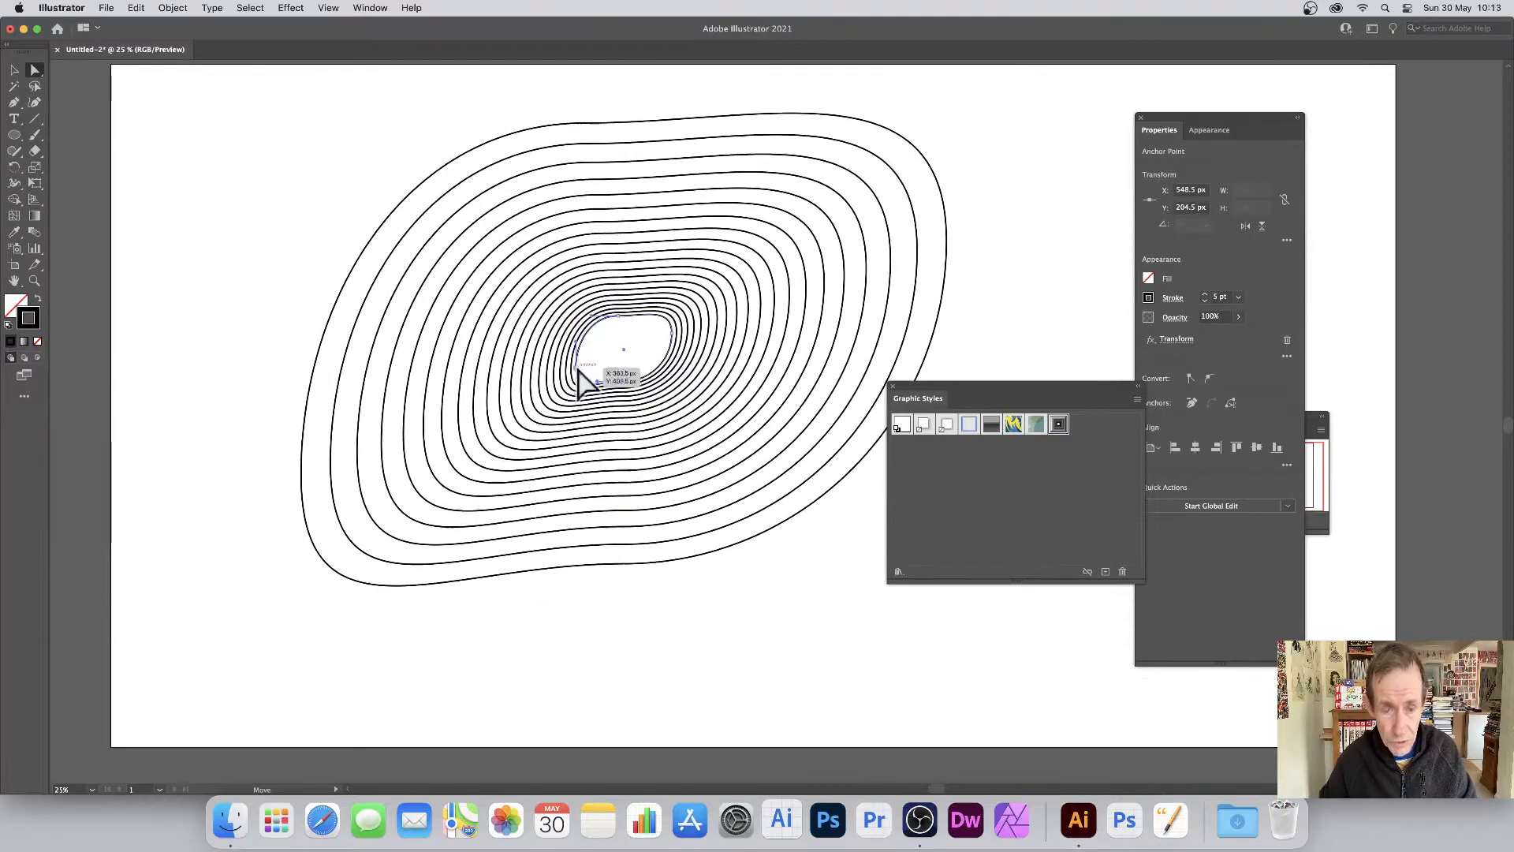
- Apply an Arc envelope warp to the concentric shape with a horizontal bend and 72% horizontal distortion
{"action": "left_click", "coordinate": [17, 71]}
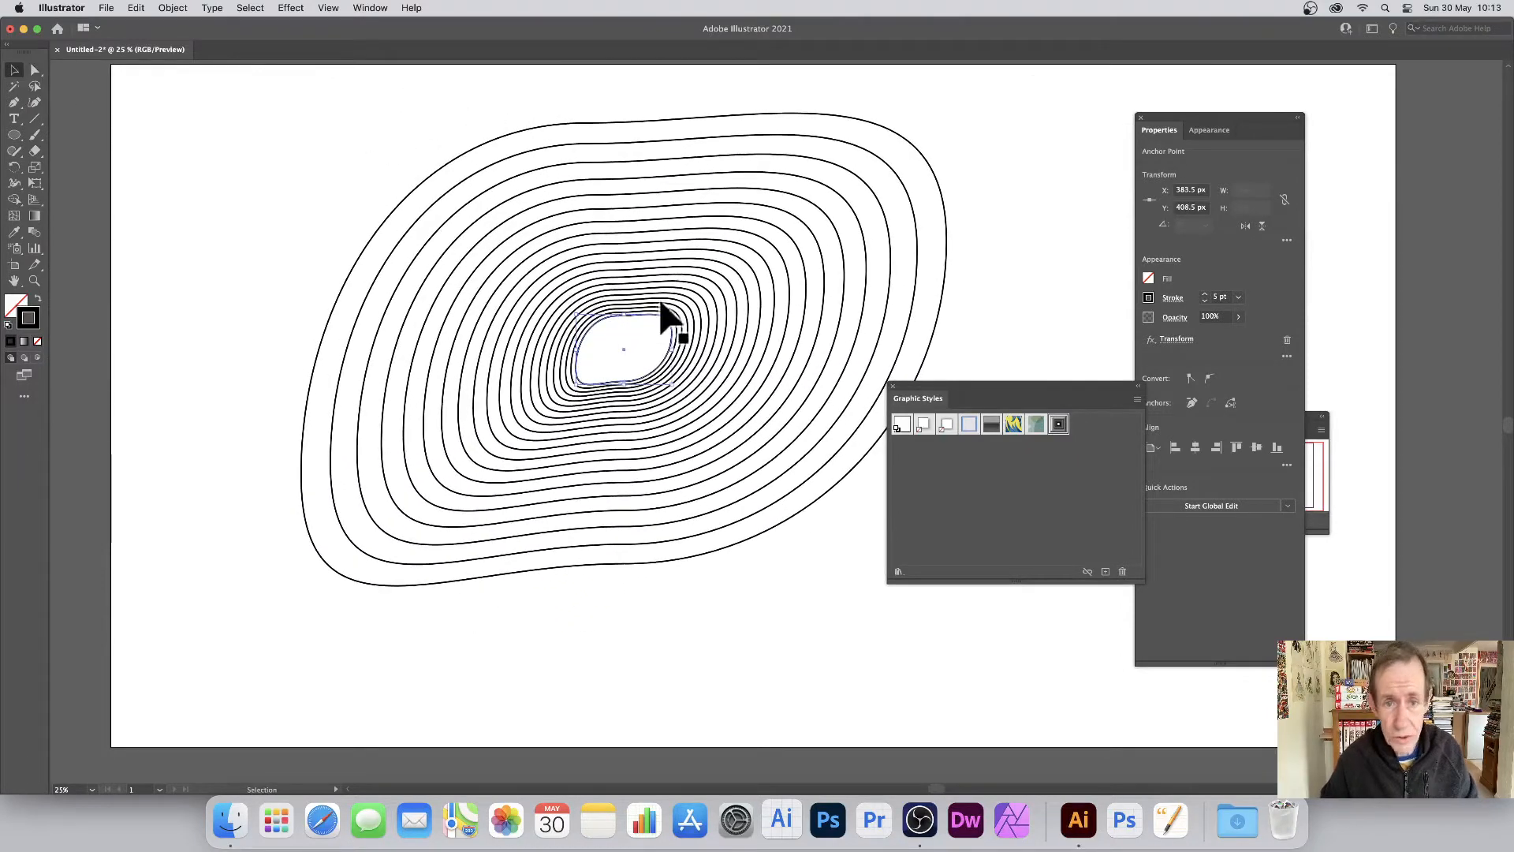
{"action": "left_click", "coordinate": [173, 7]}
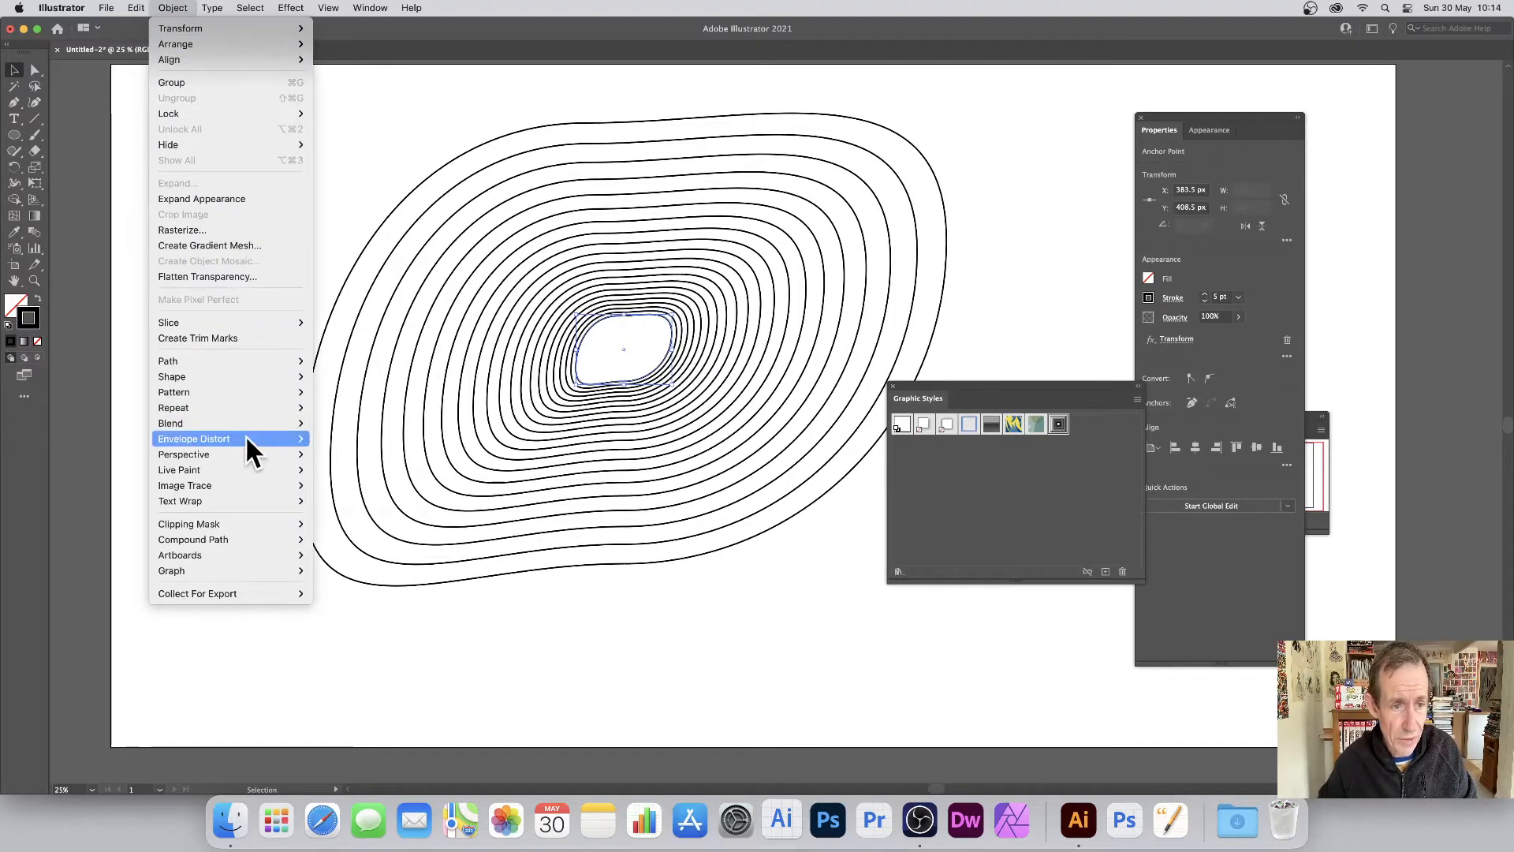
{"action": "mouse_move", "coordinate": [244, 445]}
{"action": "left_click", "coordinate": [399, 439]}
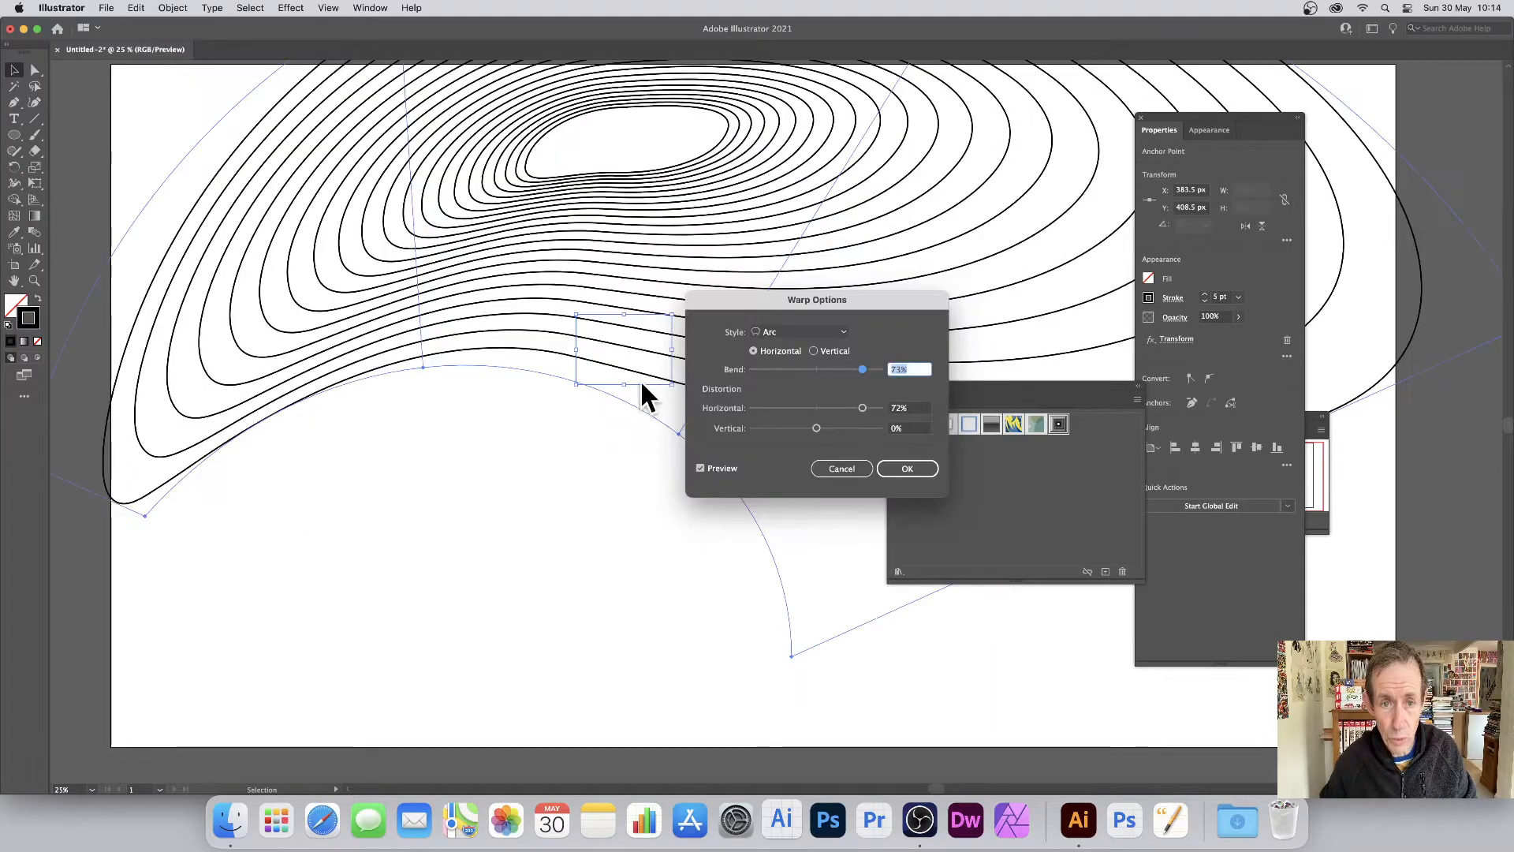
{"action": "left_click", "coordinate": [908, 469]}
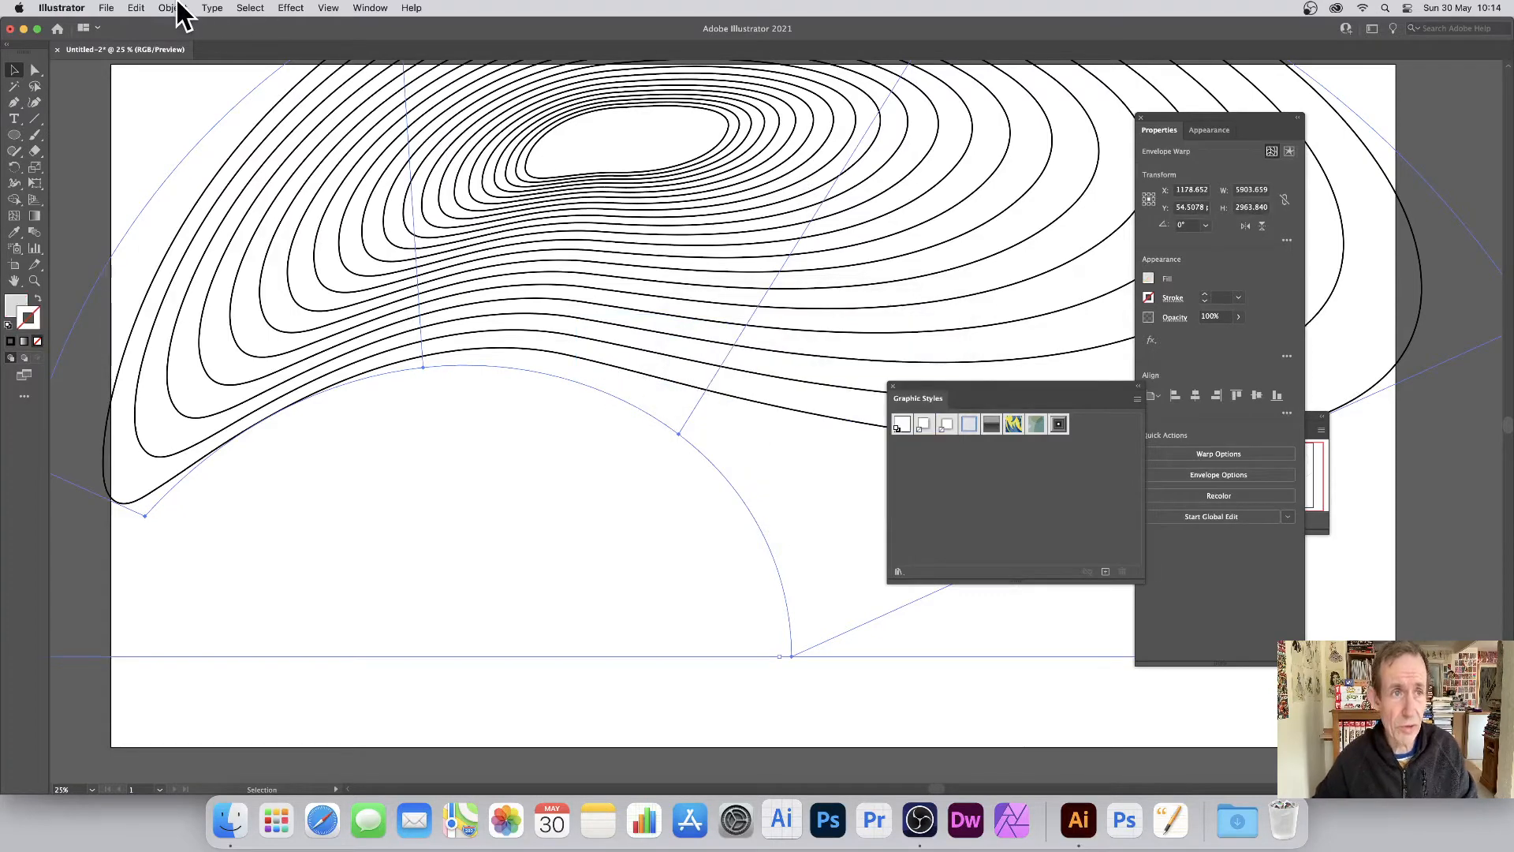
- Edit the contents of the envelope and move the source shape to about X 1241 px, Y 61 px
{"action": "left_click", "coordinate": [173, 8]}
{"action": "mouse_move", "coordinate": [229, 435]}
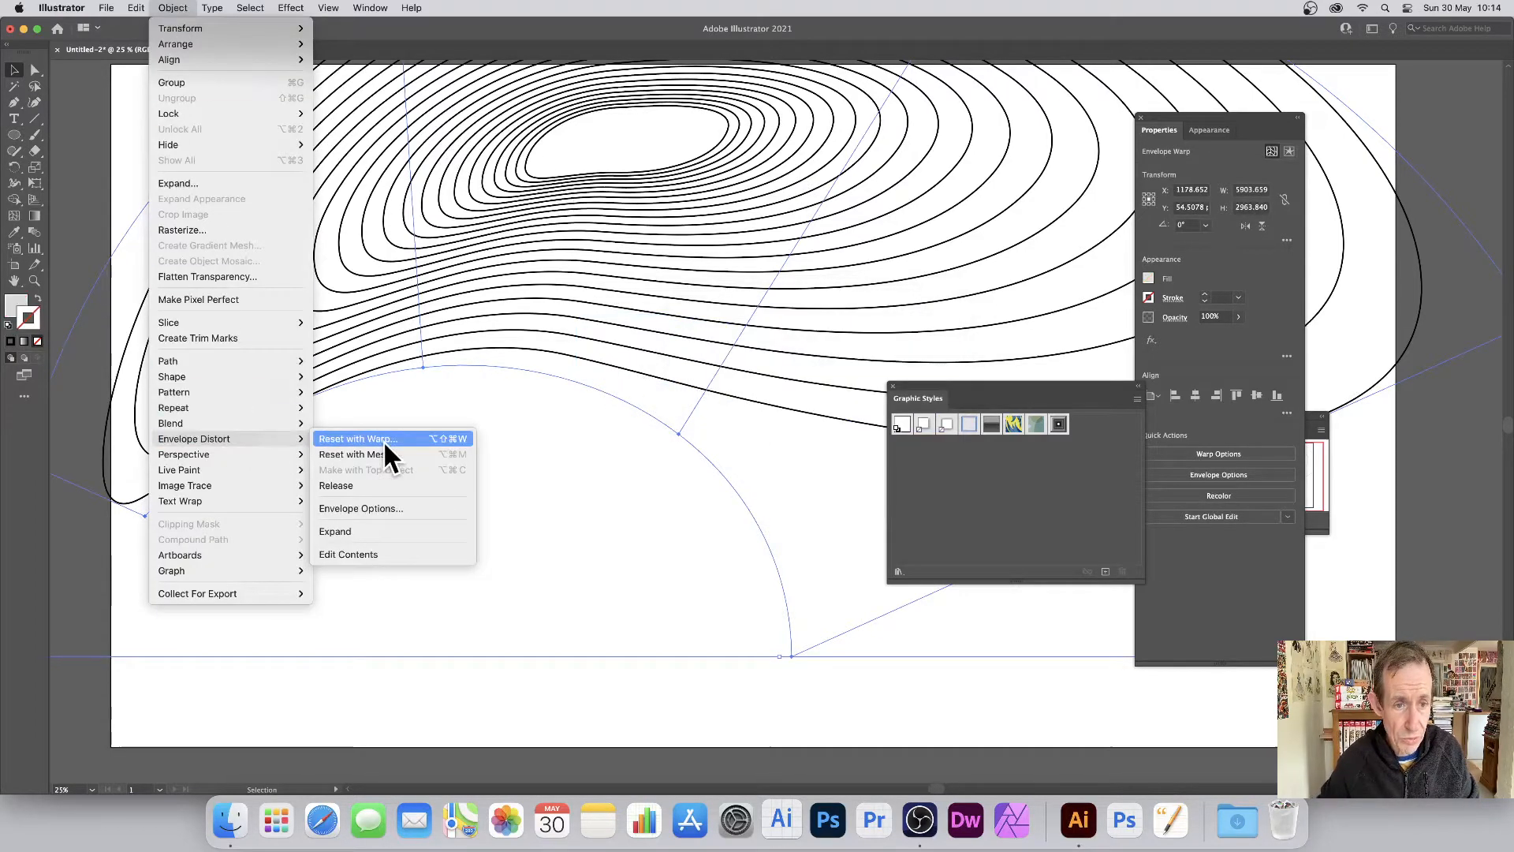
{"action": "left_click", "coordinate": [377, 553]}
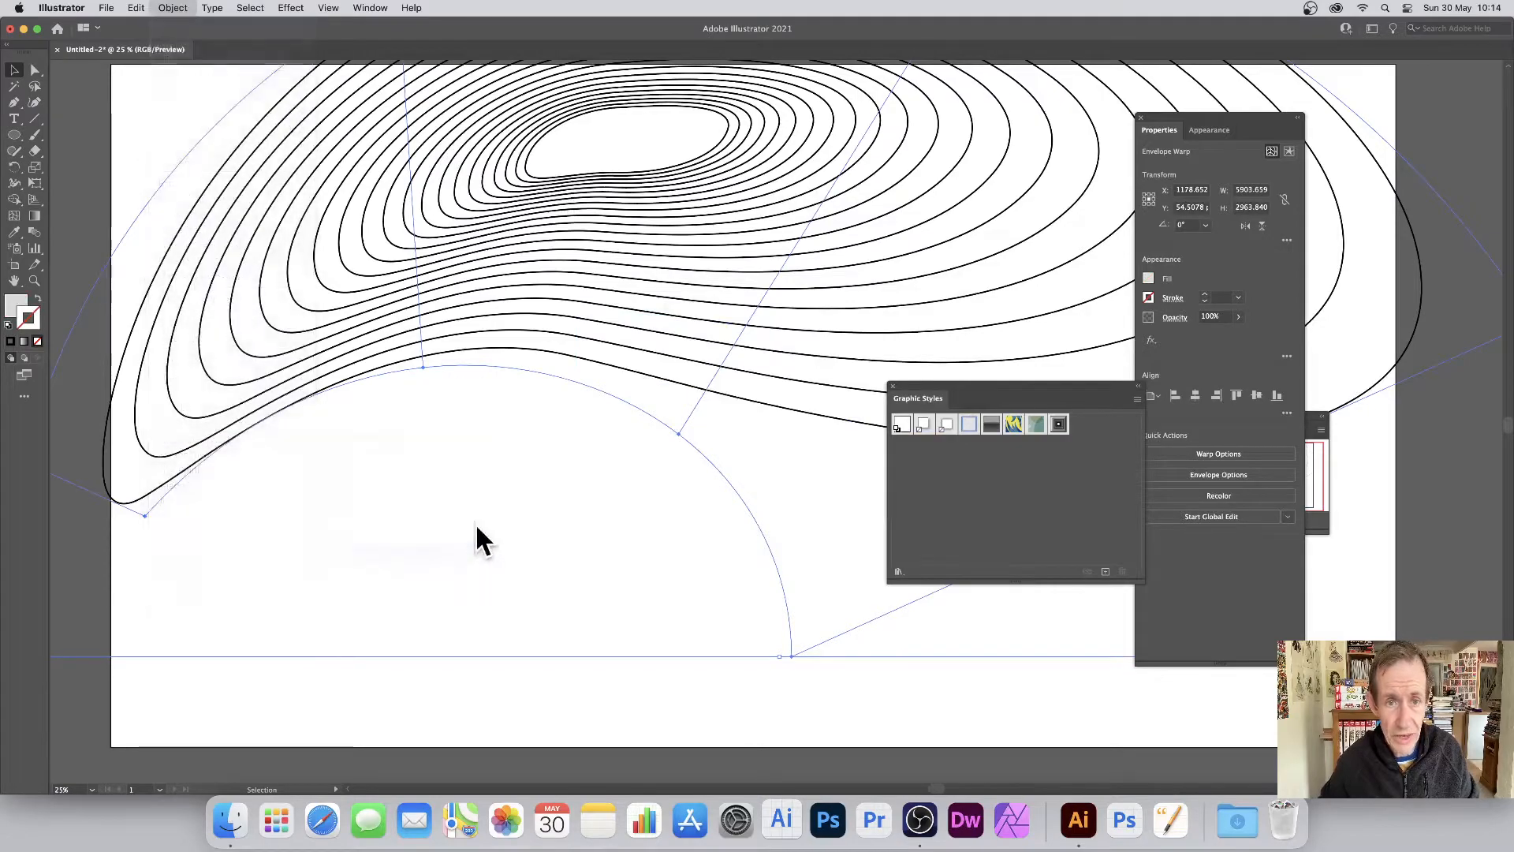
{"action": "left_click_drag", "start_coordinate": [733, 314], "coordinate": [763, 315]}
- Shift the envelope's source shape slightly and pull its bottom anchor to about Y 452.5 px and its left anchor to about X 471.5 px
{"action": "left_click", "coordinate": [34, 71]}
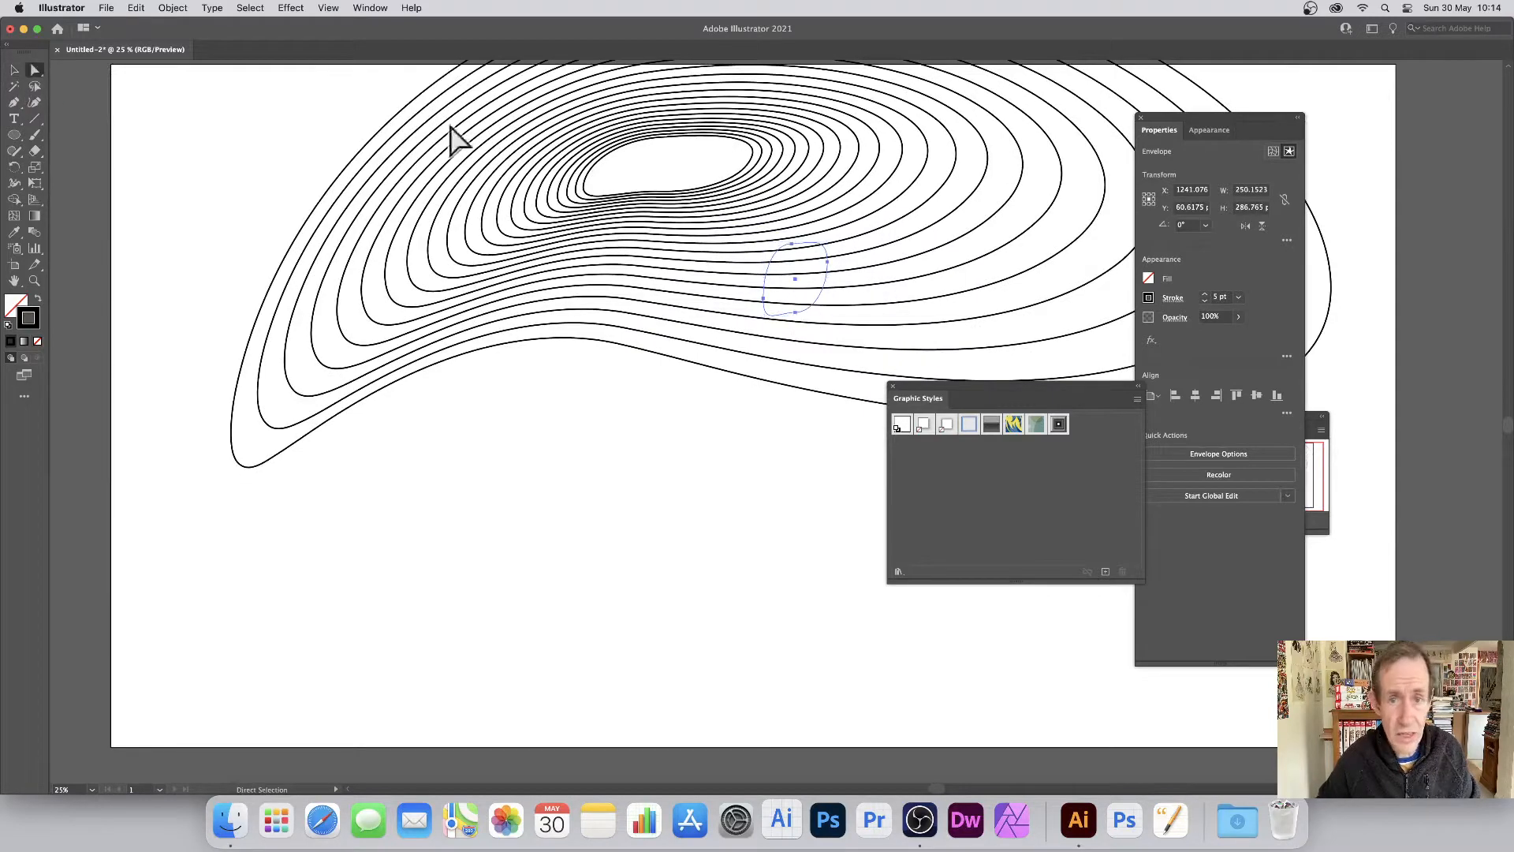
{"action": "mouse_move", "coordinate": [779, 237]}
{"action": "left_mouse_down"}
{"action": "mouse_move", "coordinate": [754, 212]}
{"action": "mouse_move", "coordinate": [764, 253]}
{"action": "left_mouse_up"}
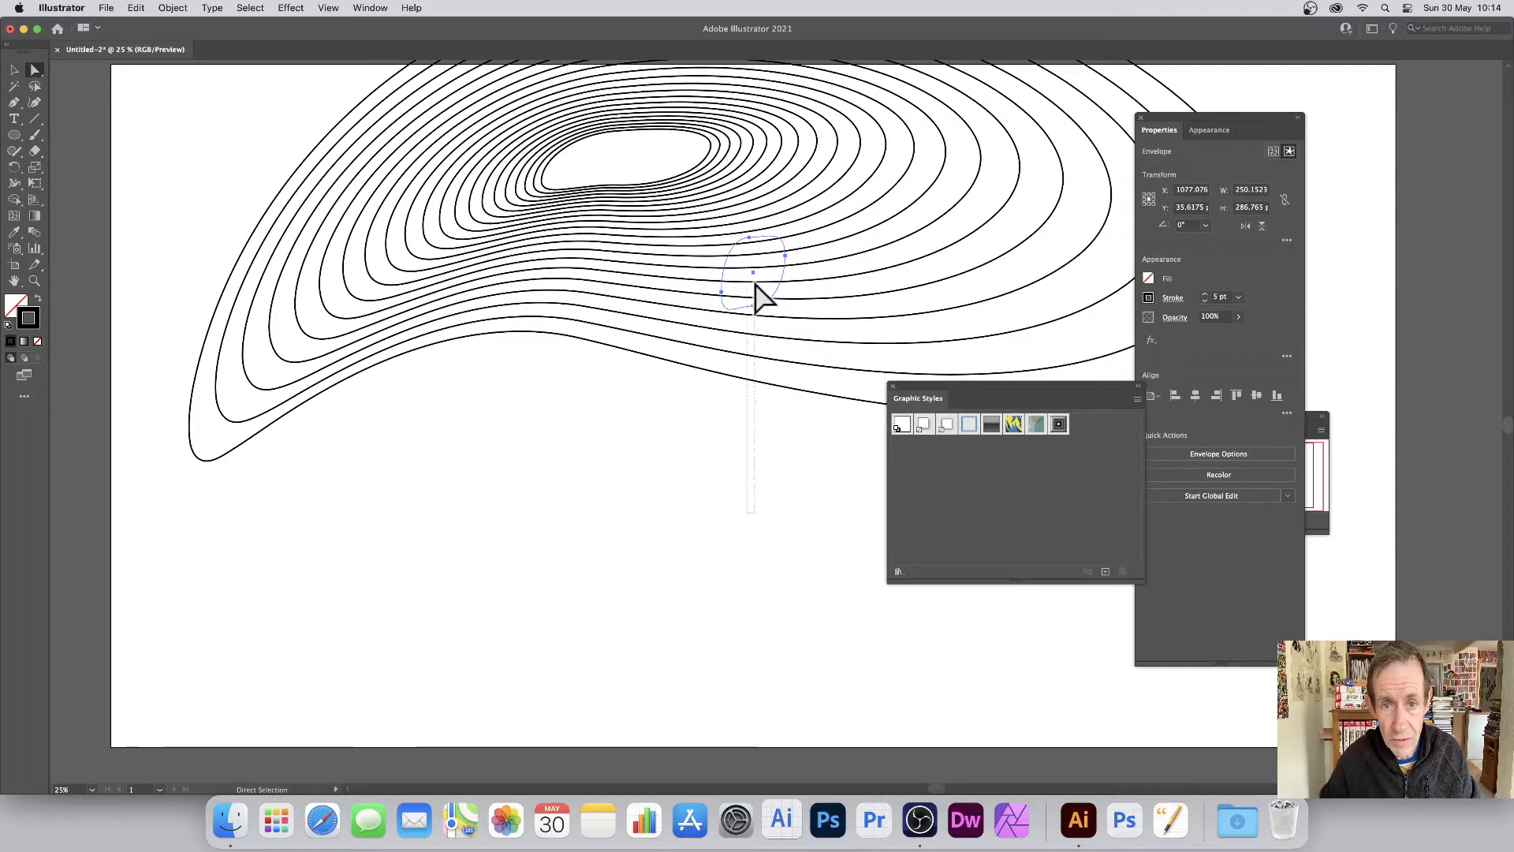
{"action": "left_click_drag", "start_coordinate": [753, 306], "coordinate": [749, 377]}
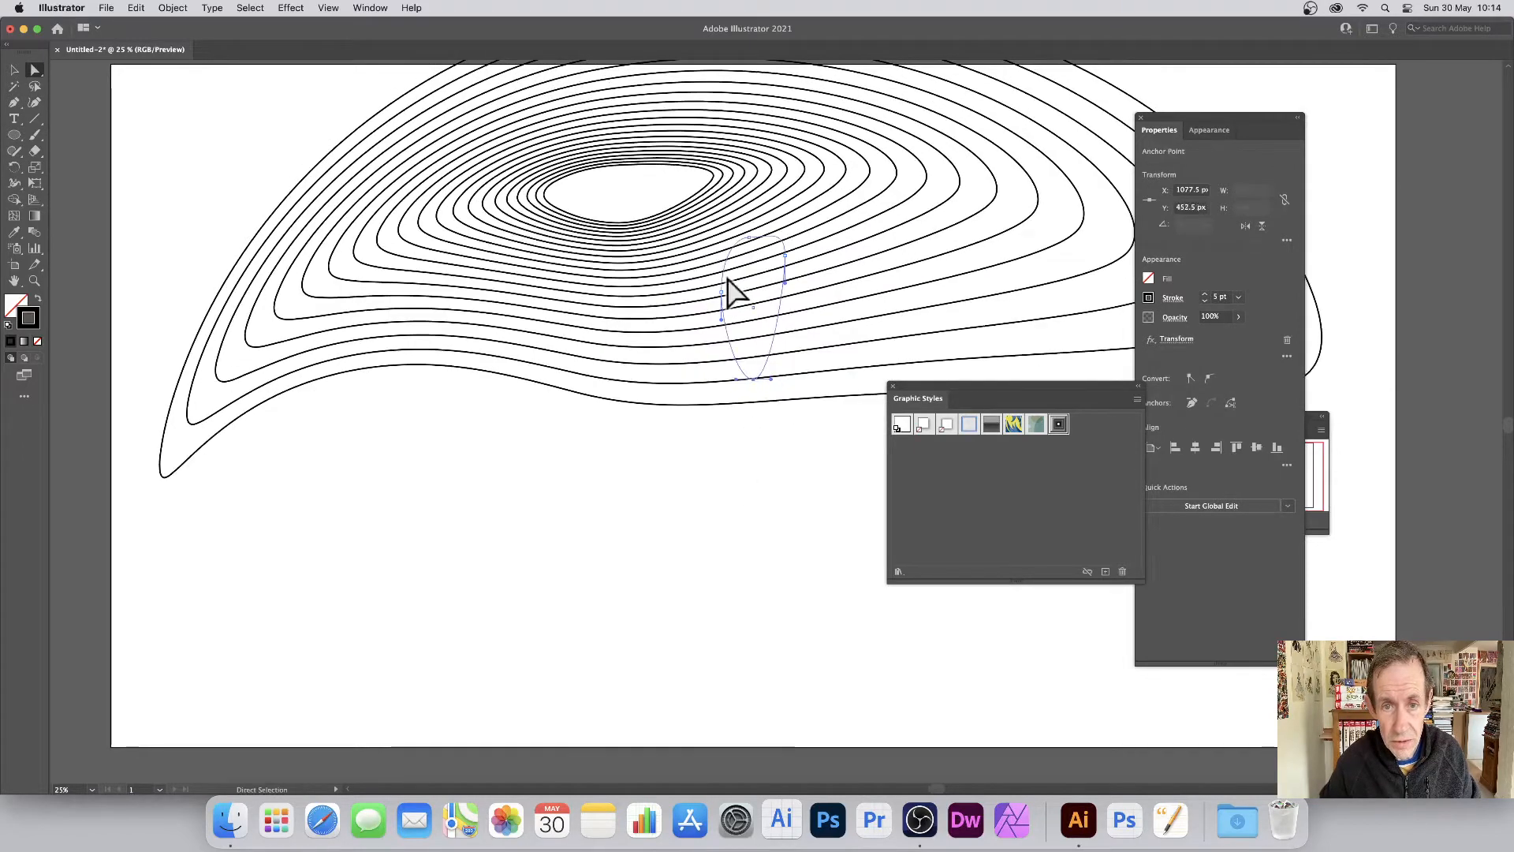
{"action": "left_click_drag", "start_coordinate": [720, 324], "coordinate": [608, 298]}
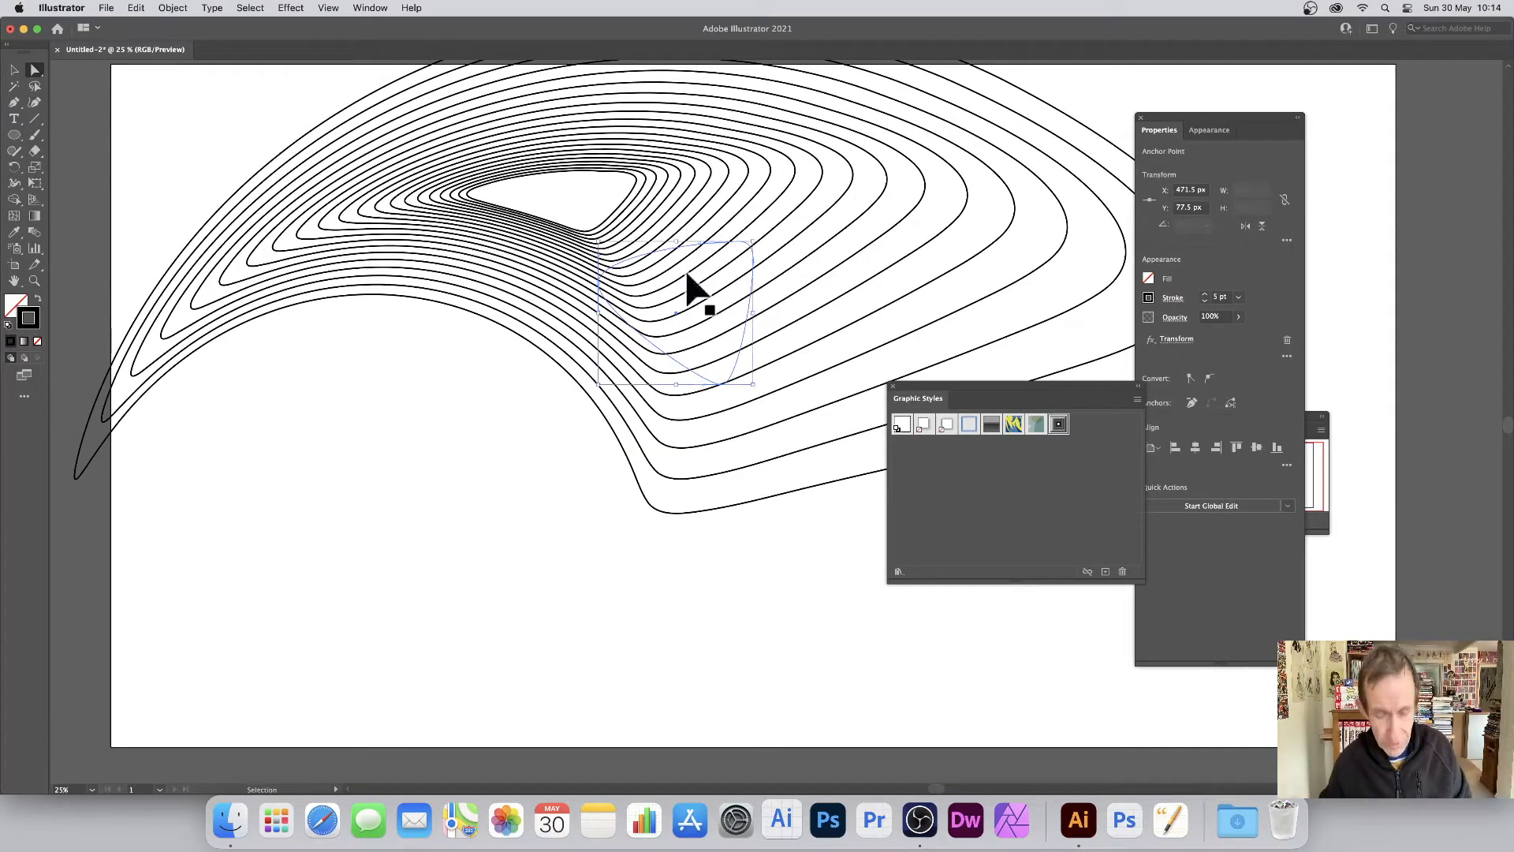
- Undo the source shape edits, the envelope warp and the move of the circle's left anchor point
{"action": "key", "text": "super+z"}
{"action": "key", "text": "super+z"}
{"action": "key", "text": "super+z"}
{"action": "key", "text": "super+z"}
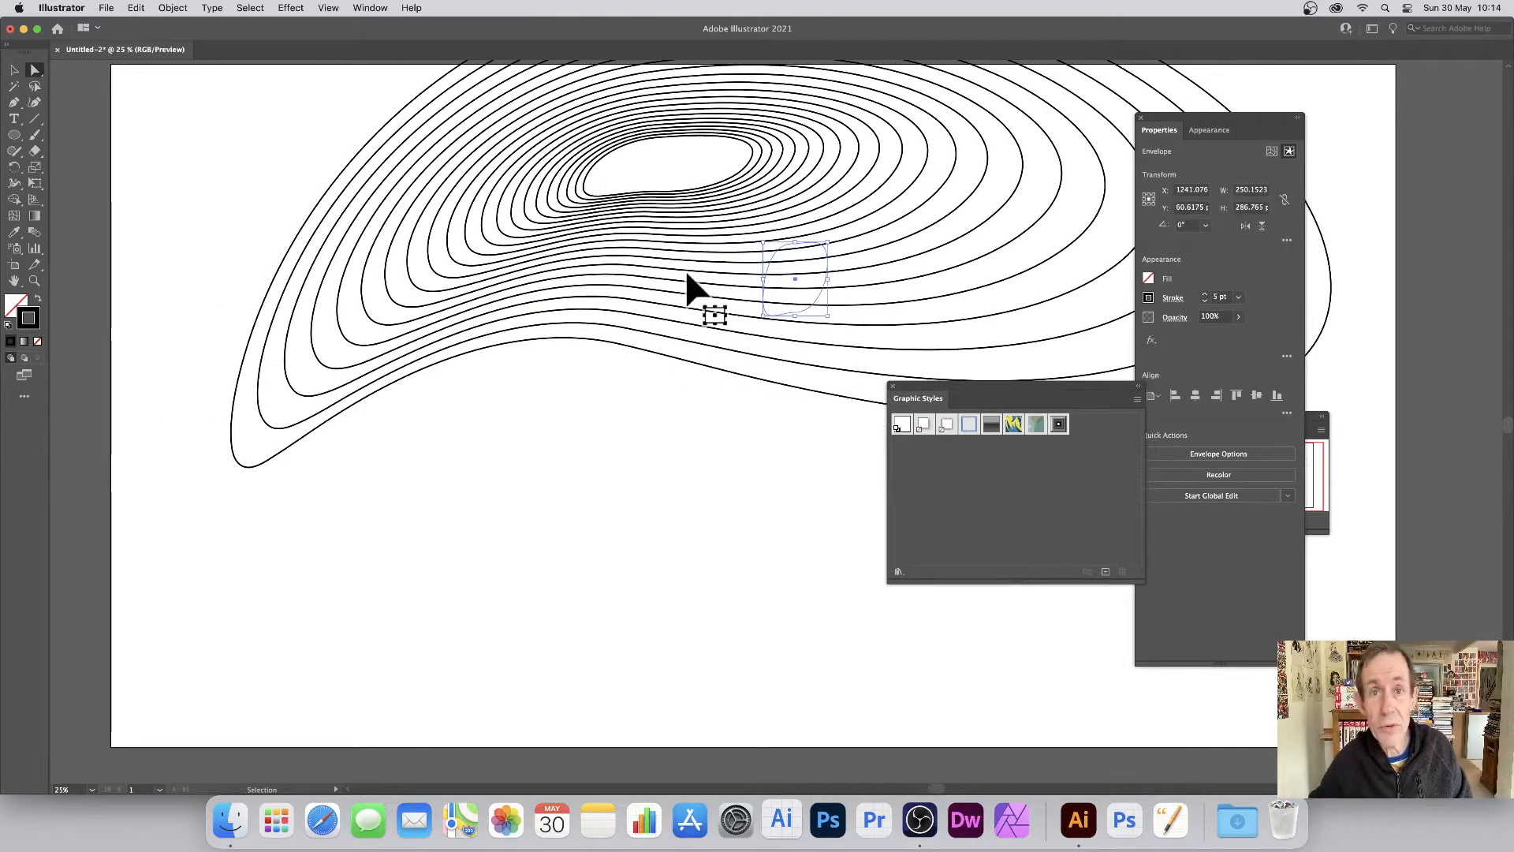
{"action": "key", "text": "super+z"}
{"action": "key", "text": "super+z"}
{"action": "key", "text": "super+z"}
{"action": "key", "text": "super+z"}
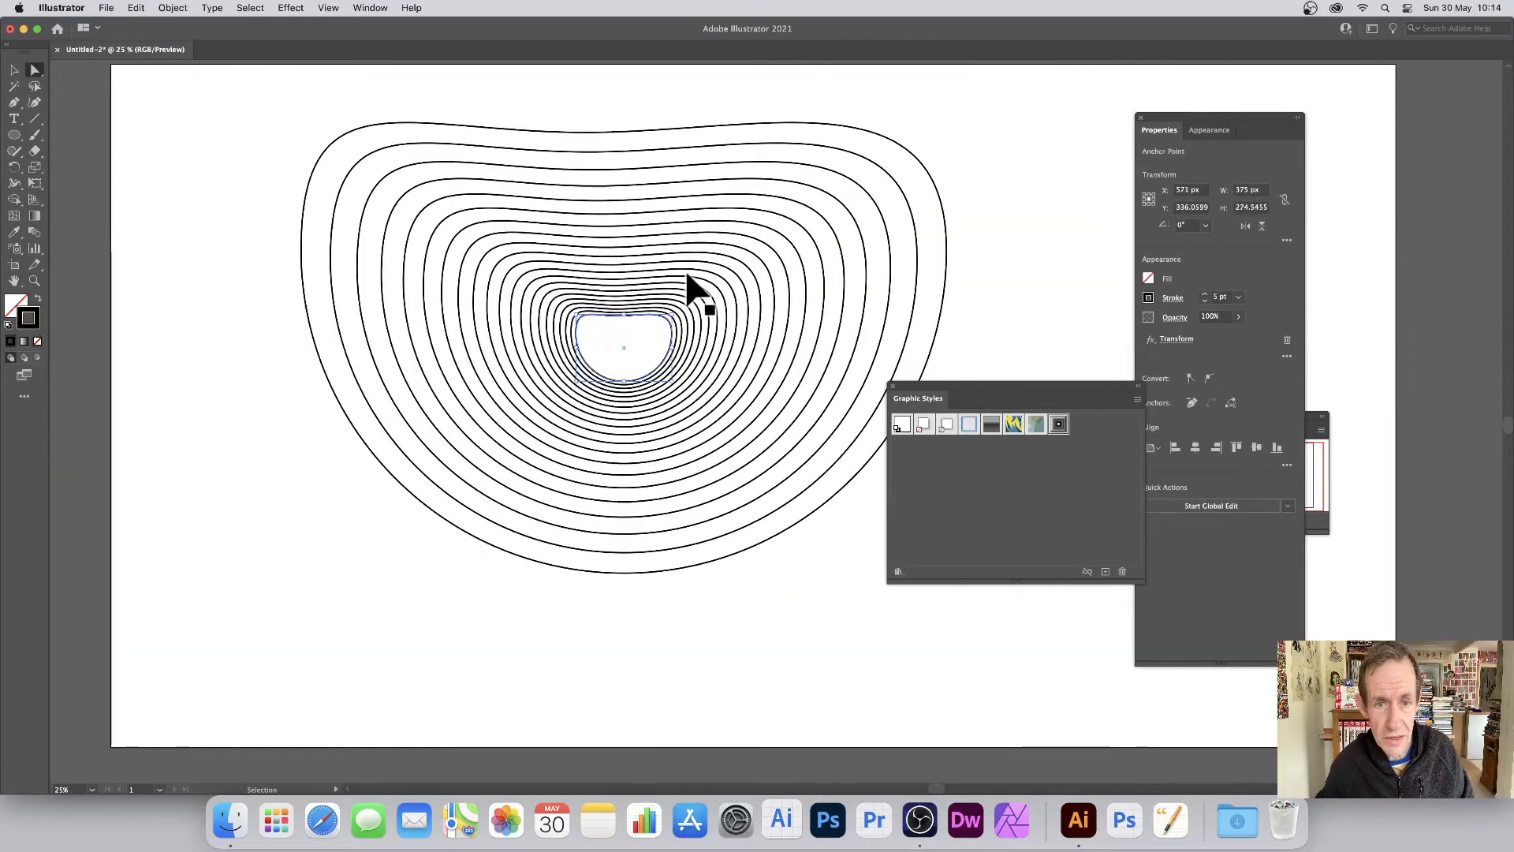
- Resize the source circle to about 336.5 by 353.5 px and set its stroke weight to 10 pt
{"action": "left_click", "coordinate": [15, 69]}
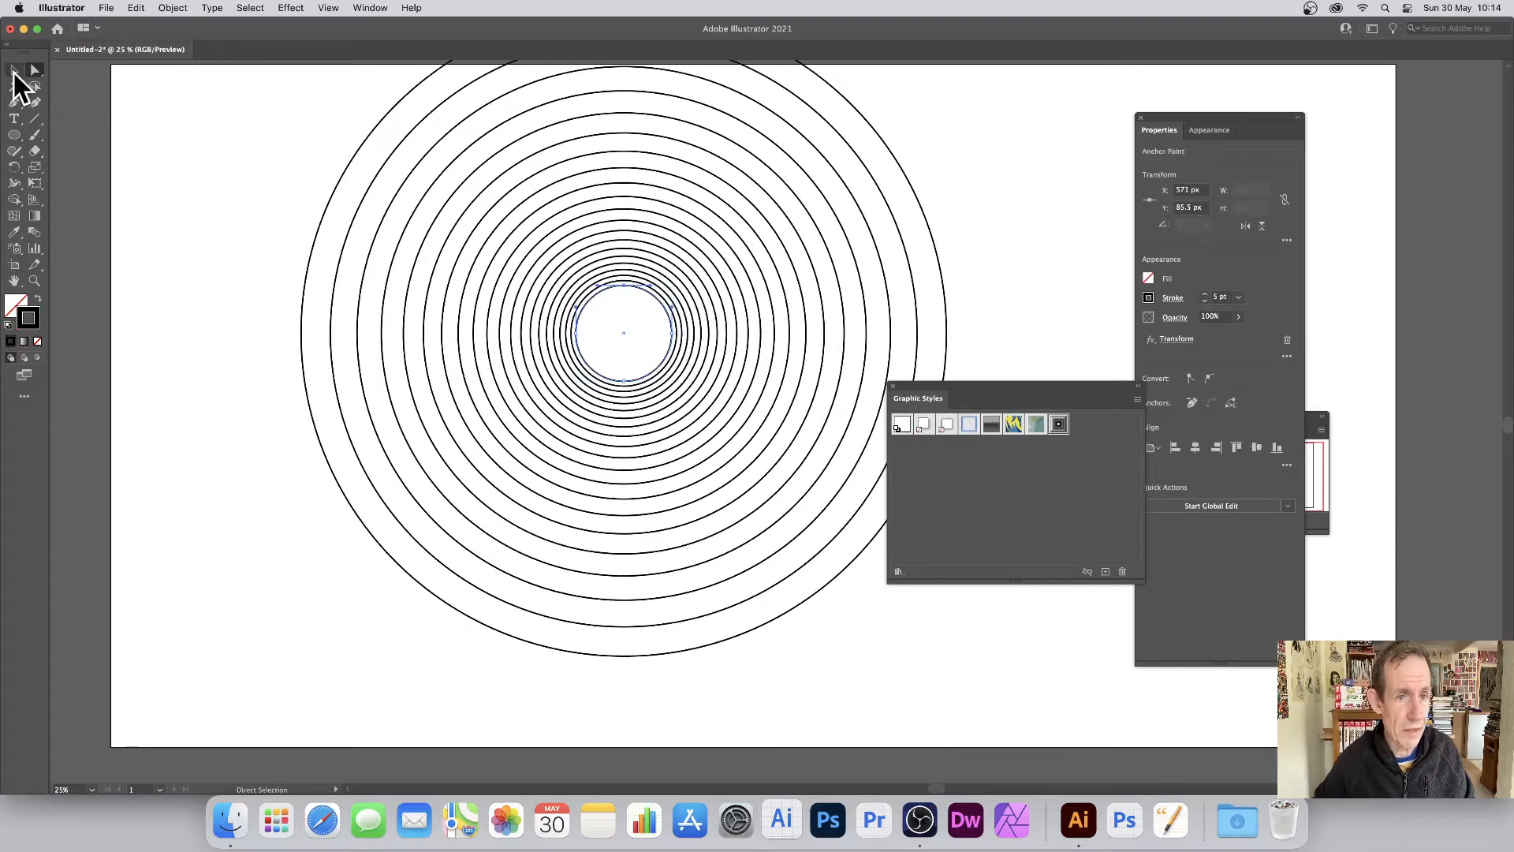
{"action": "left_click_drag", "start_coordinate": [576, 285], "coordinate": [609, 317]}
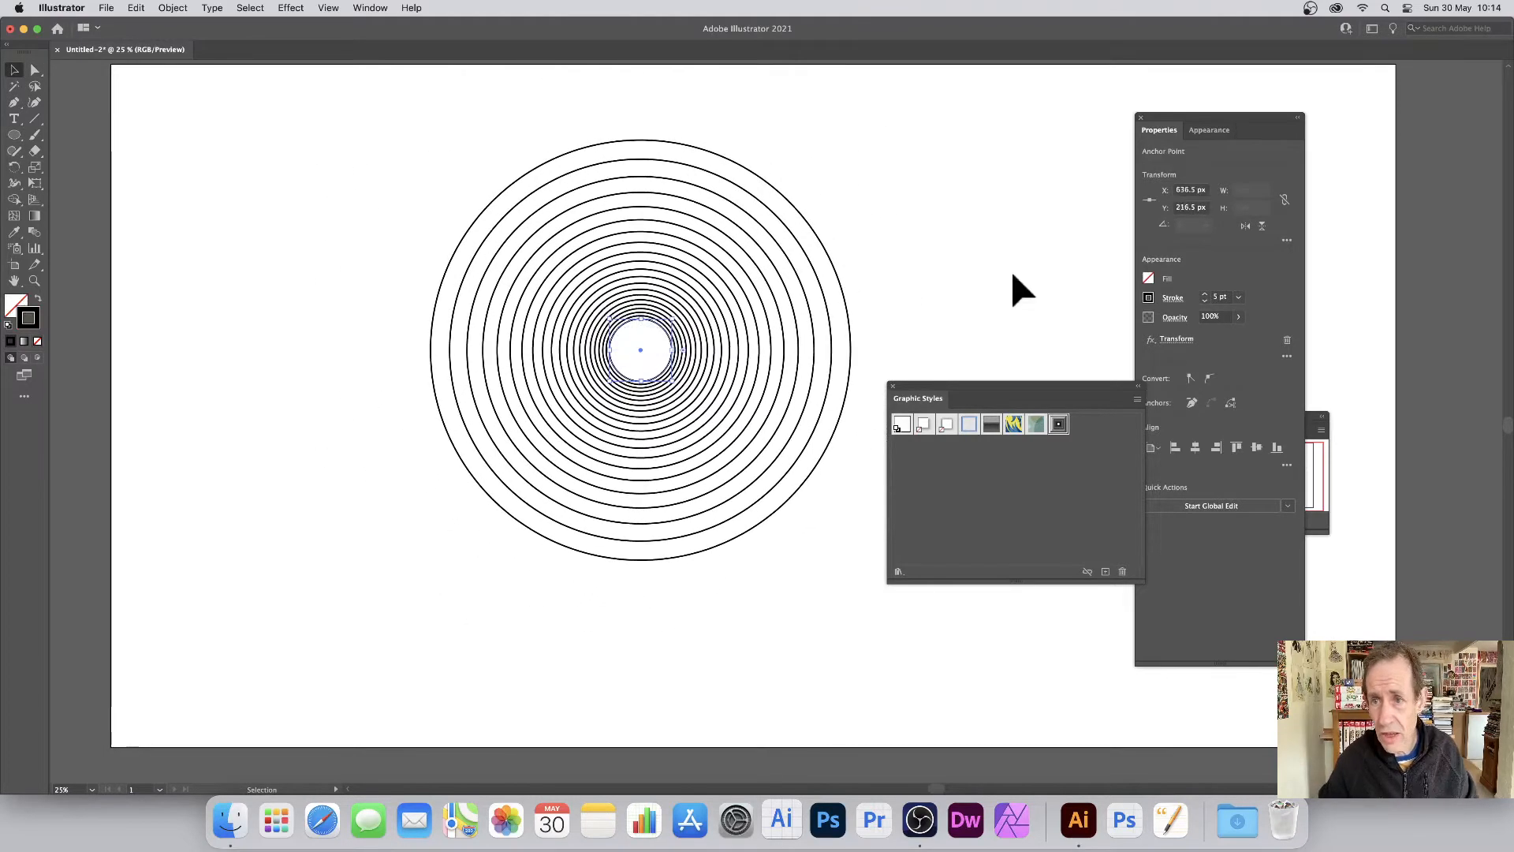
{"action": "left_click", "coordinate": [1237, 298]}
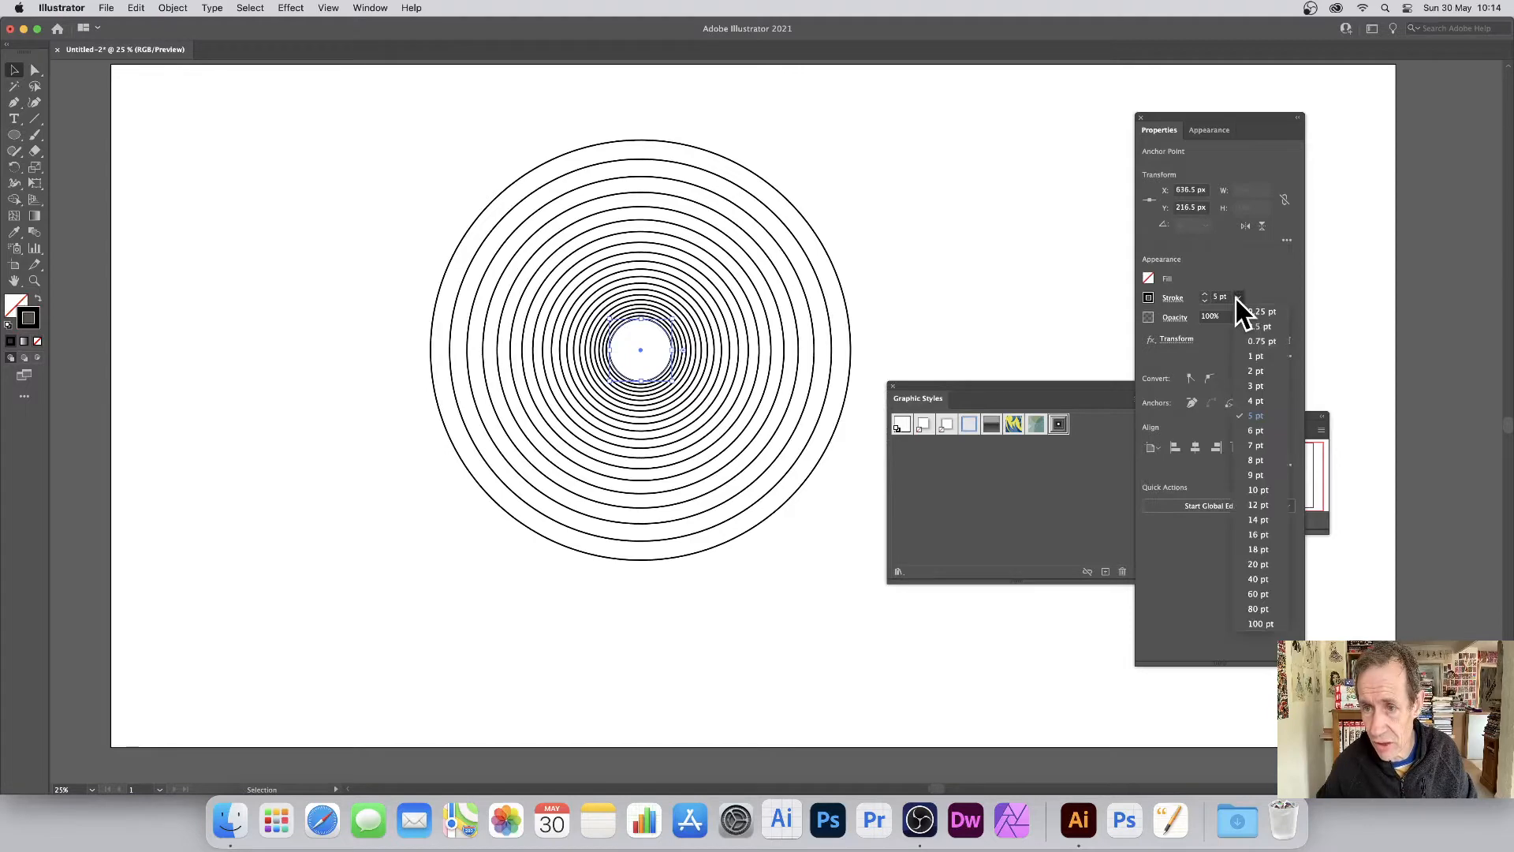
{"action": "left_click", "coordinate": [1260, 460]}
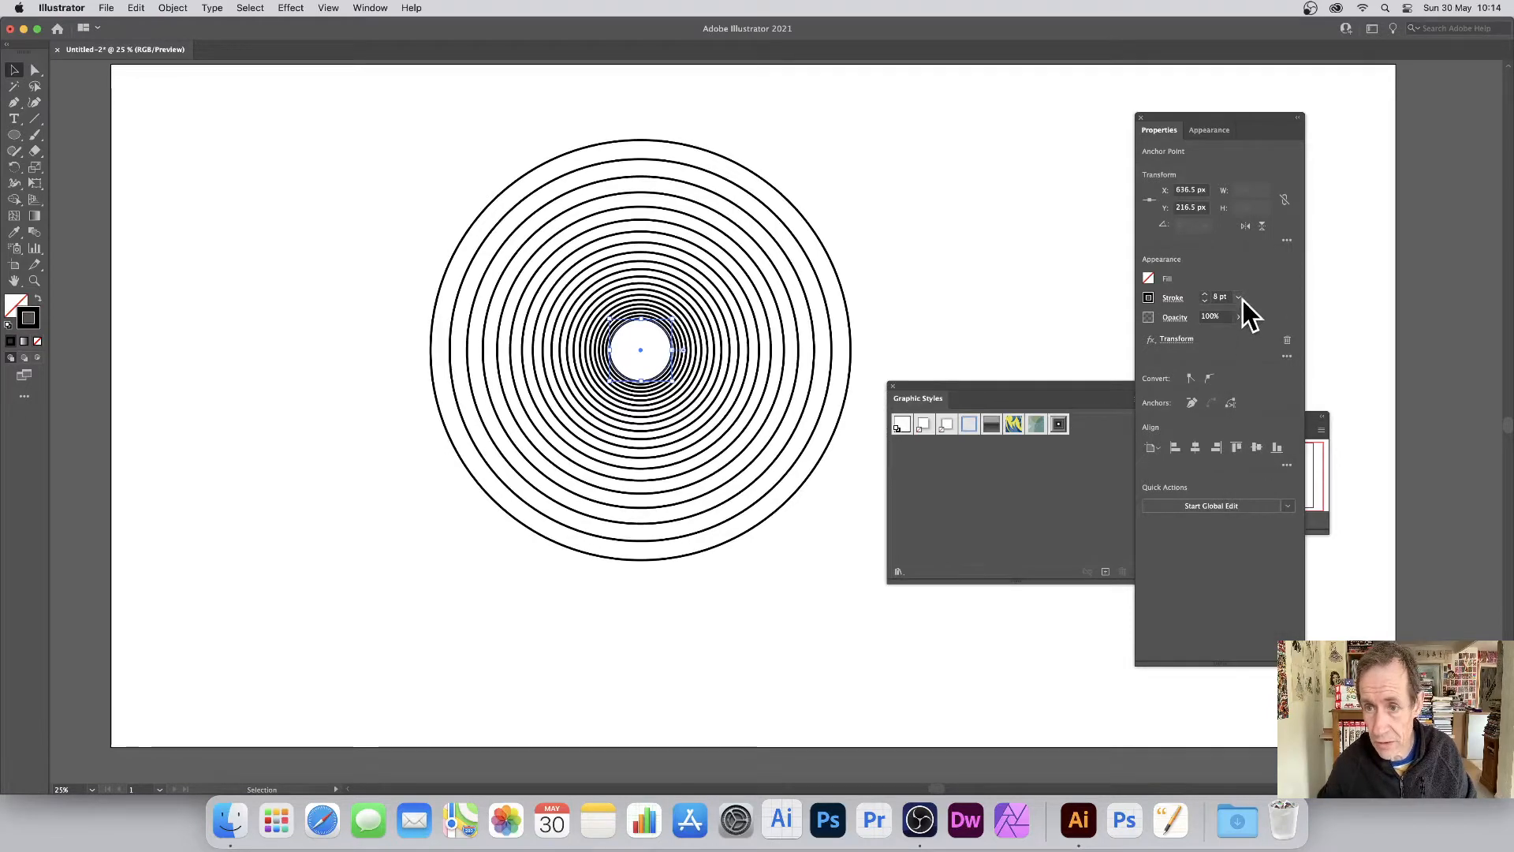
{"action": "left_click", "coordinate": [1239, 297]}
{"action": "left_click", "coordinate": [1260, 490]}
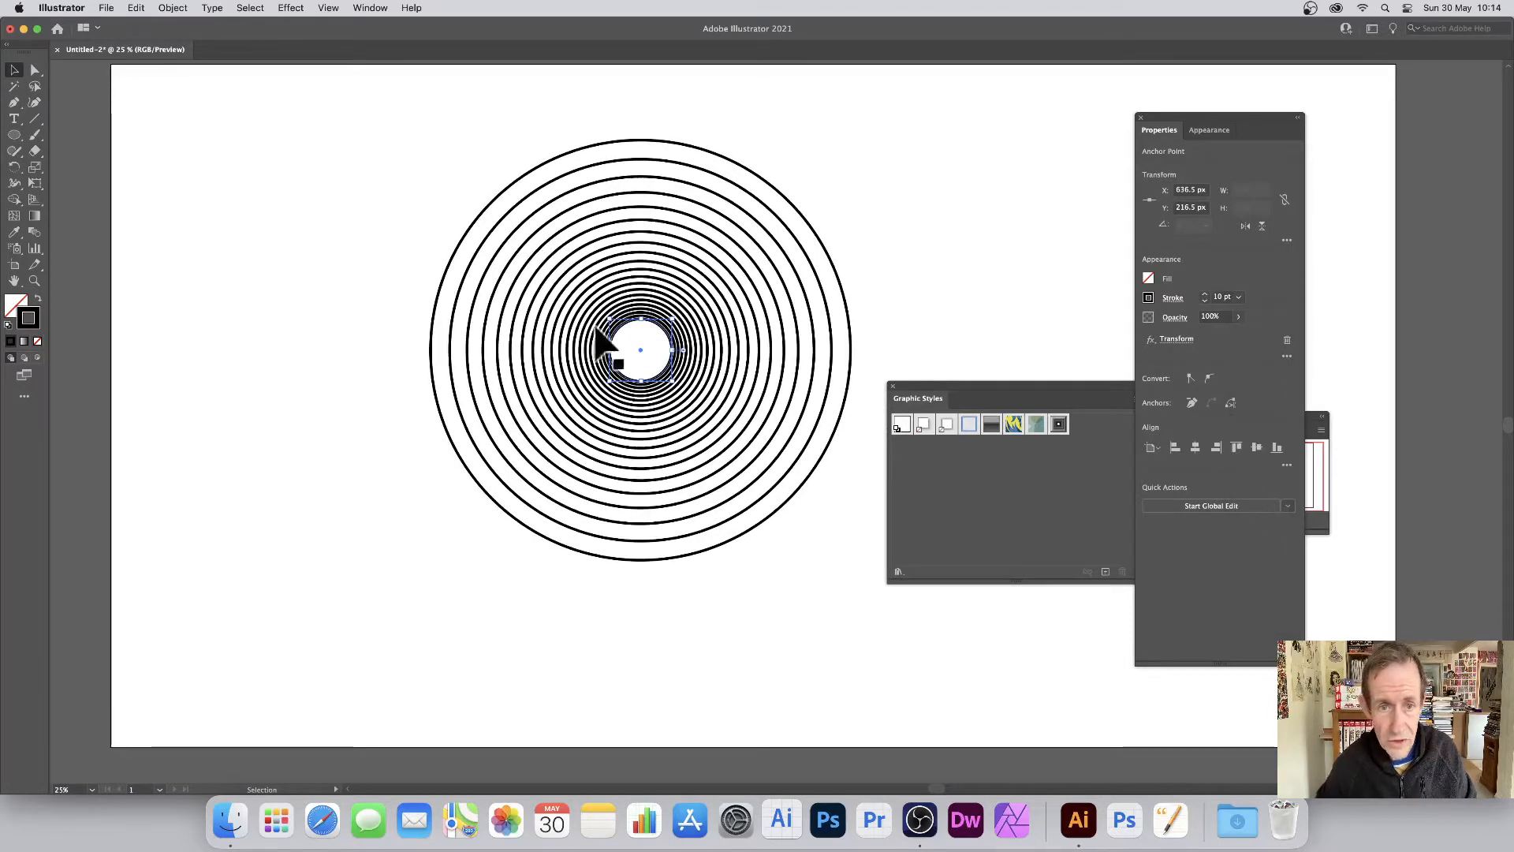
{"action": "mouse_move", "coordinate": [609, 318]}
{"action": "left_mouse_down"}
{"action": "mouse_move", "coordinate": [563, 281]}
{"action": "mouse_move", "coordinate": [586, 292]}
{"action": "left_mouse_up"}
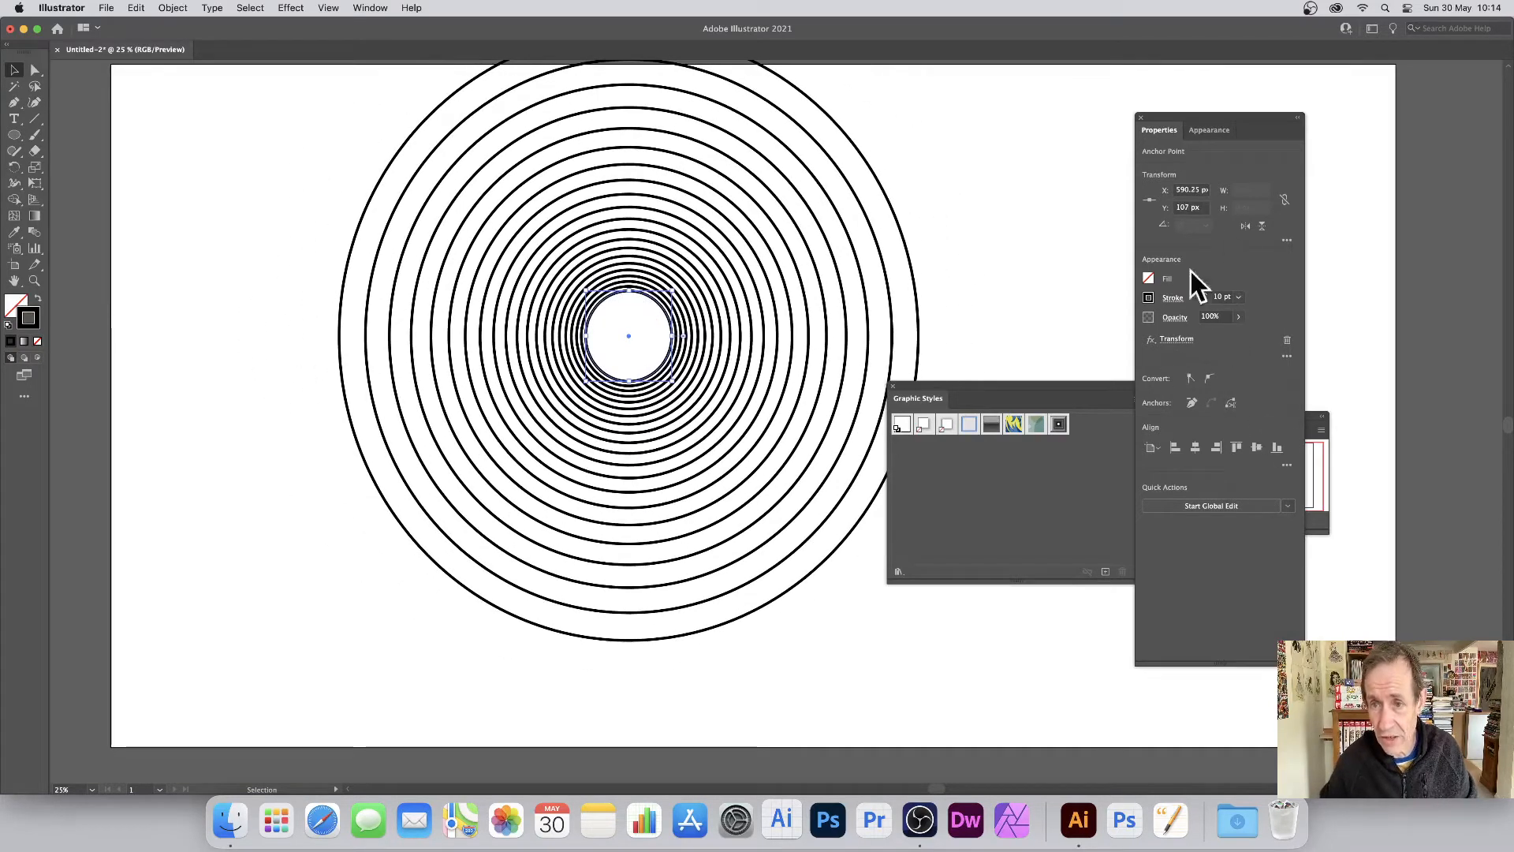
- Edit the circle's Transform effect to 30 copies with horizontal and vertical scale at 107%
{"action": "left_click", "coordinate": [1173, 341]}
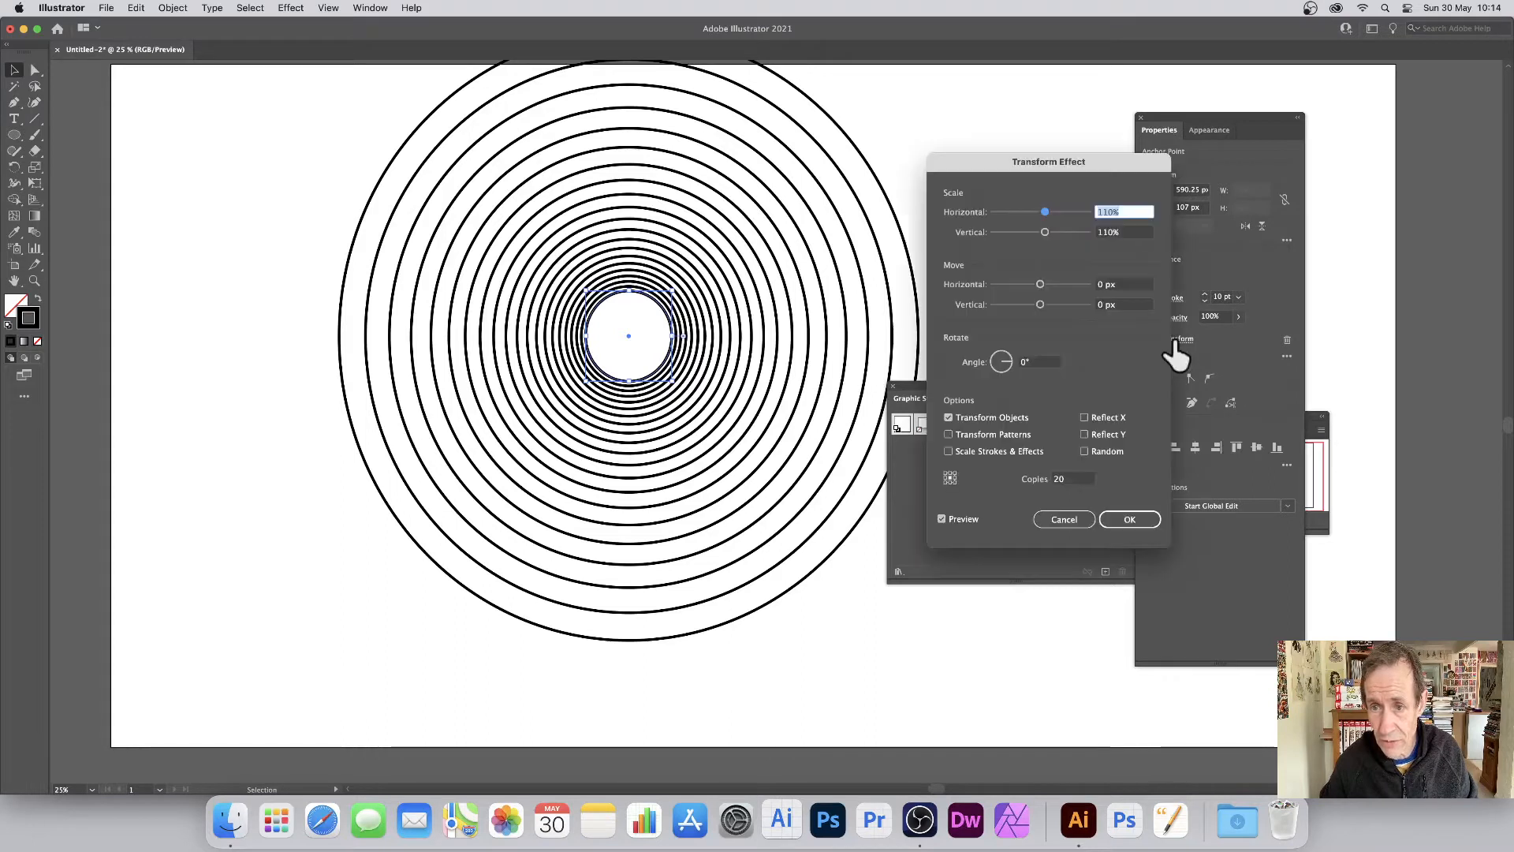
{"action": "left_click_drag", "start_coordinate": [1027, 166], "coordinate": [1044, 166]}
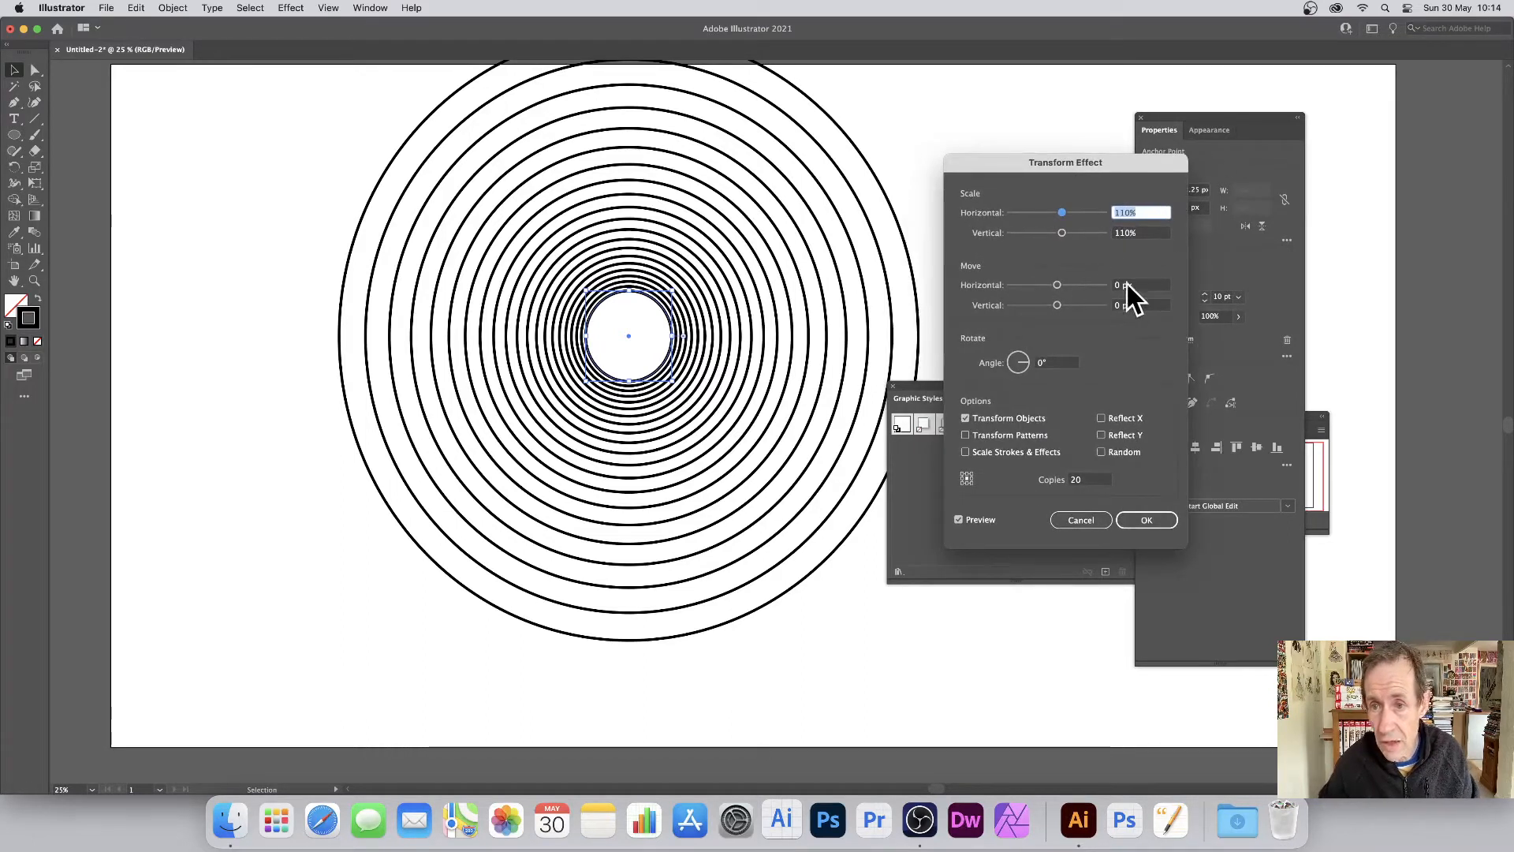
{"action": "double_click", "coordinate": [1077, 478]}
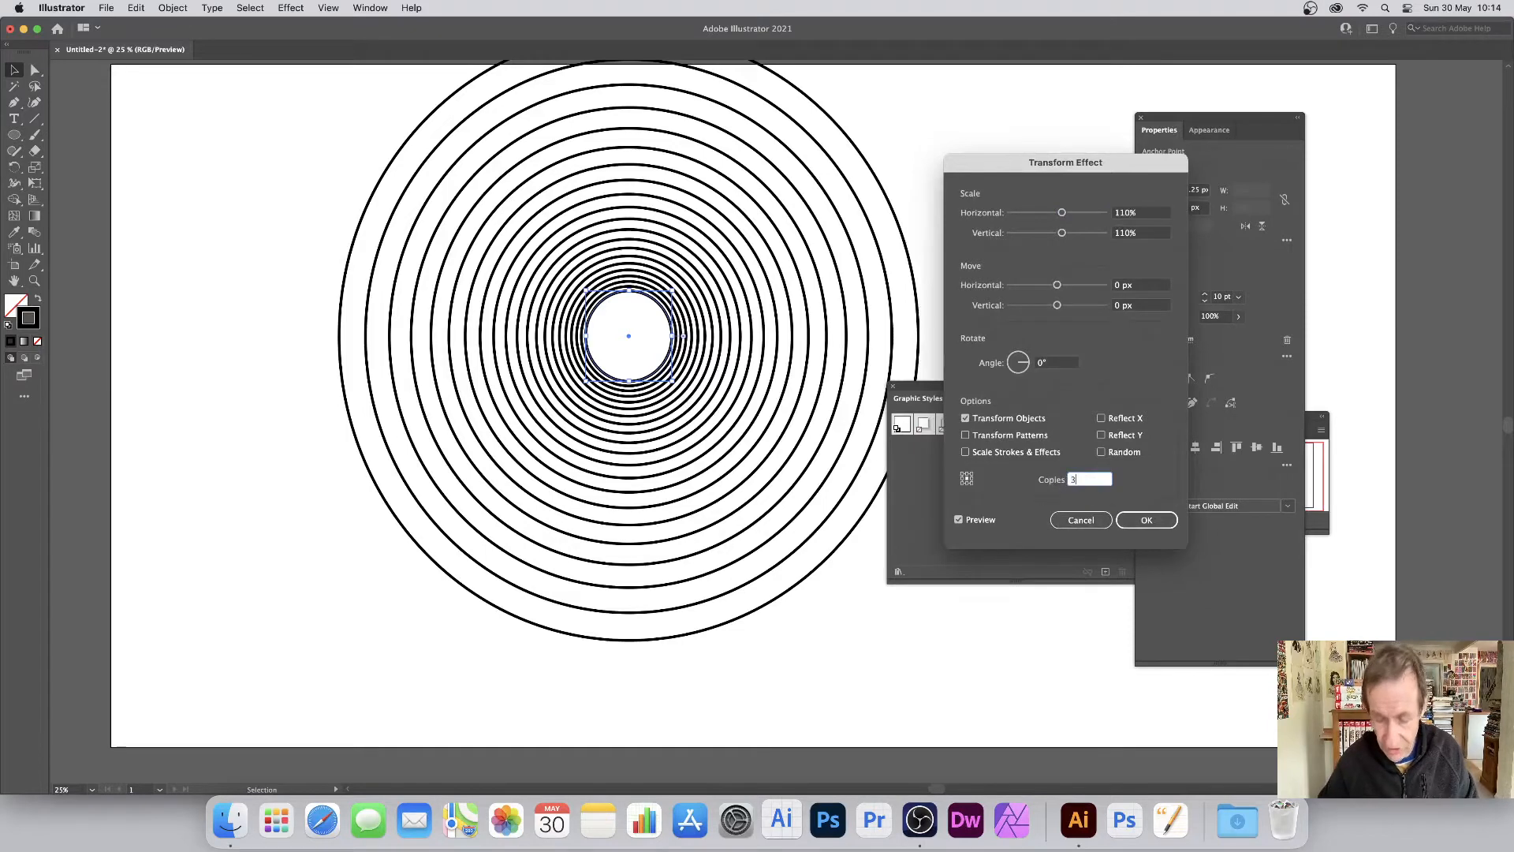
{"action": "type", "text": "30"}
{"action": "key", "text": "Tab"}
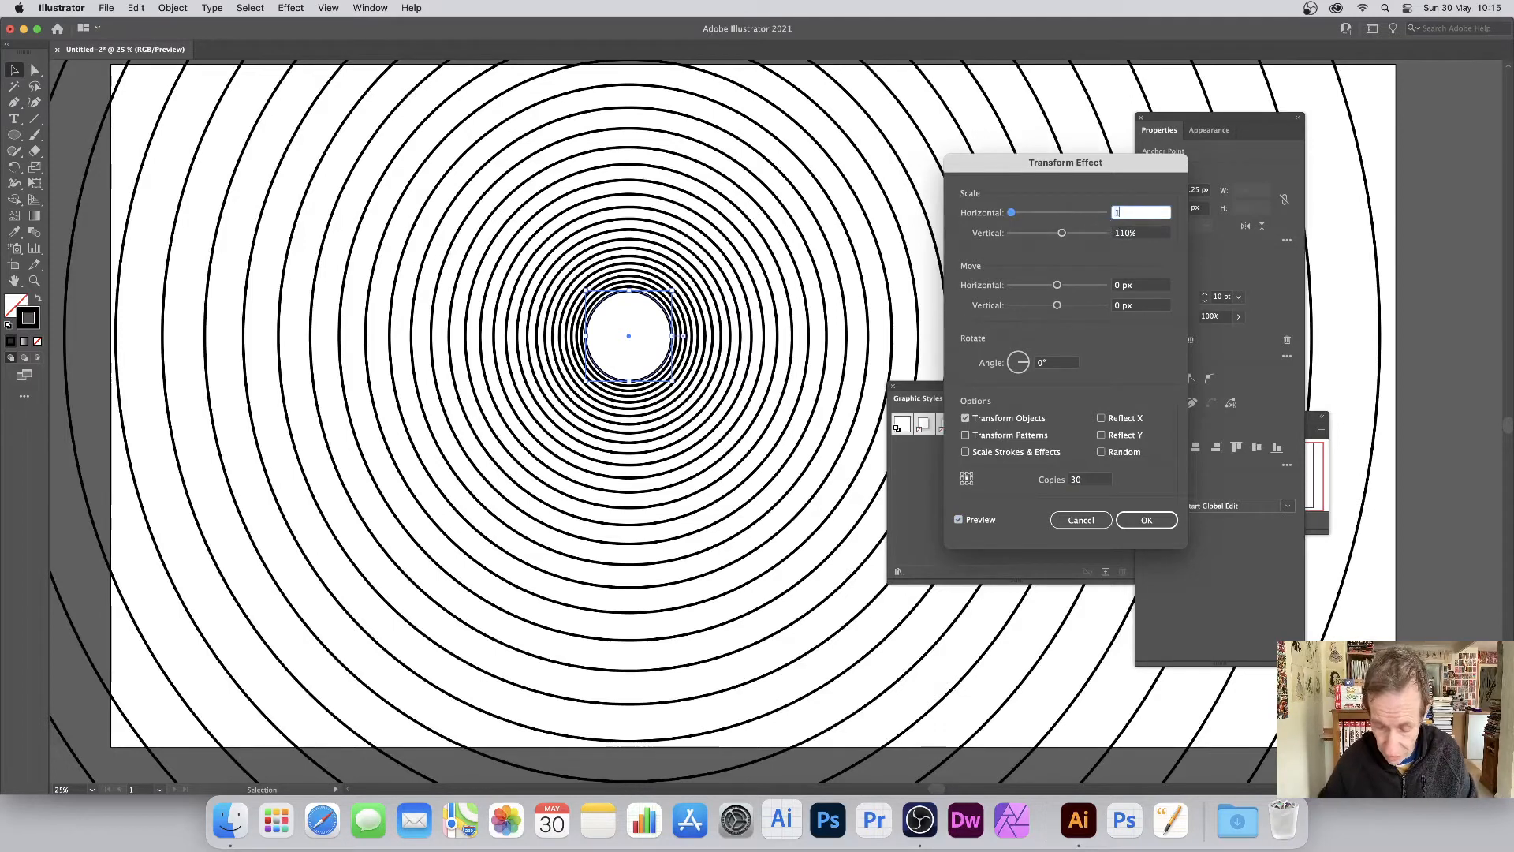
{"action": "type", "text": "107"}
{"action": "key", "text": "Tab"}
{"action": "type", "text": "1"}
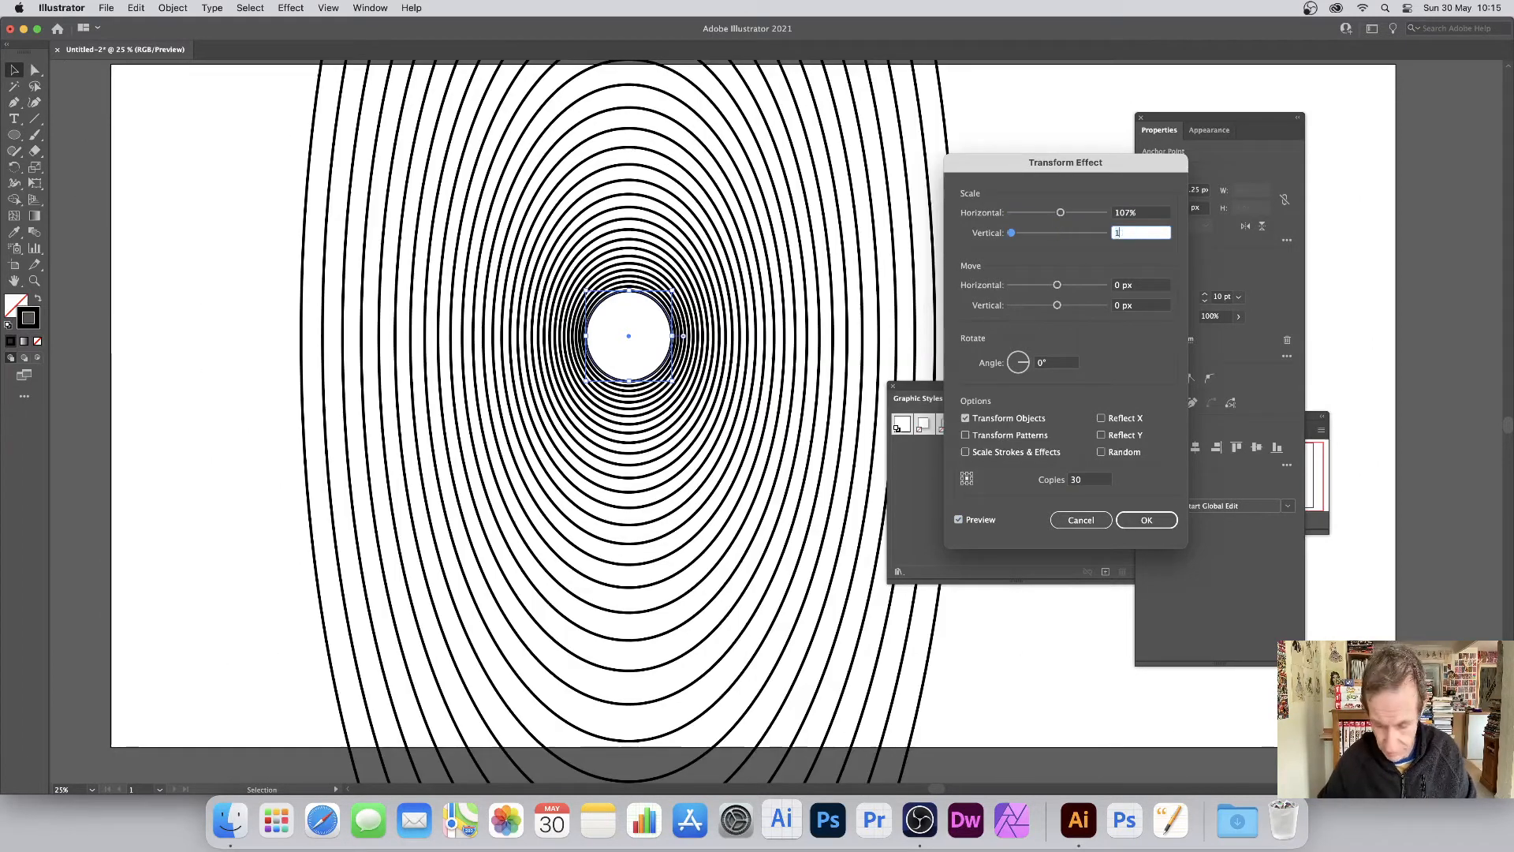
{"action": "type", "text": "07"}
{"action": "key", "text": "Tab"}
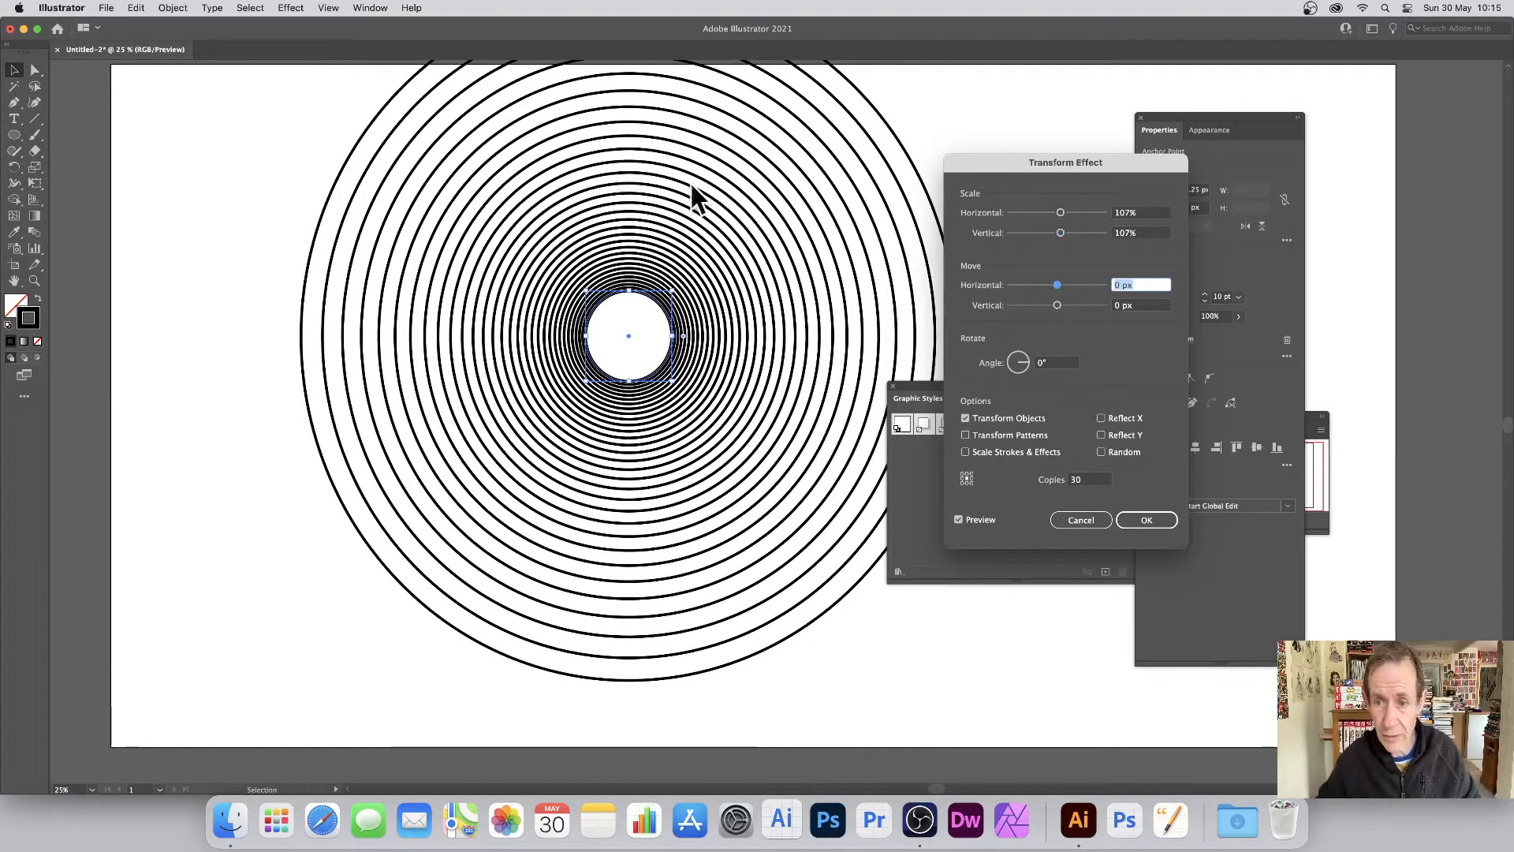
{"action": "left_click", "coordinate": [1145, 518]}
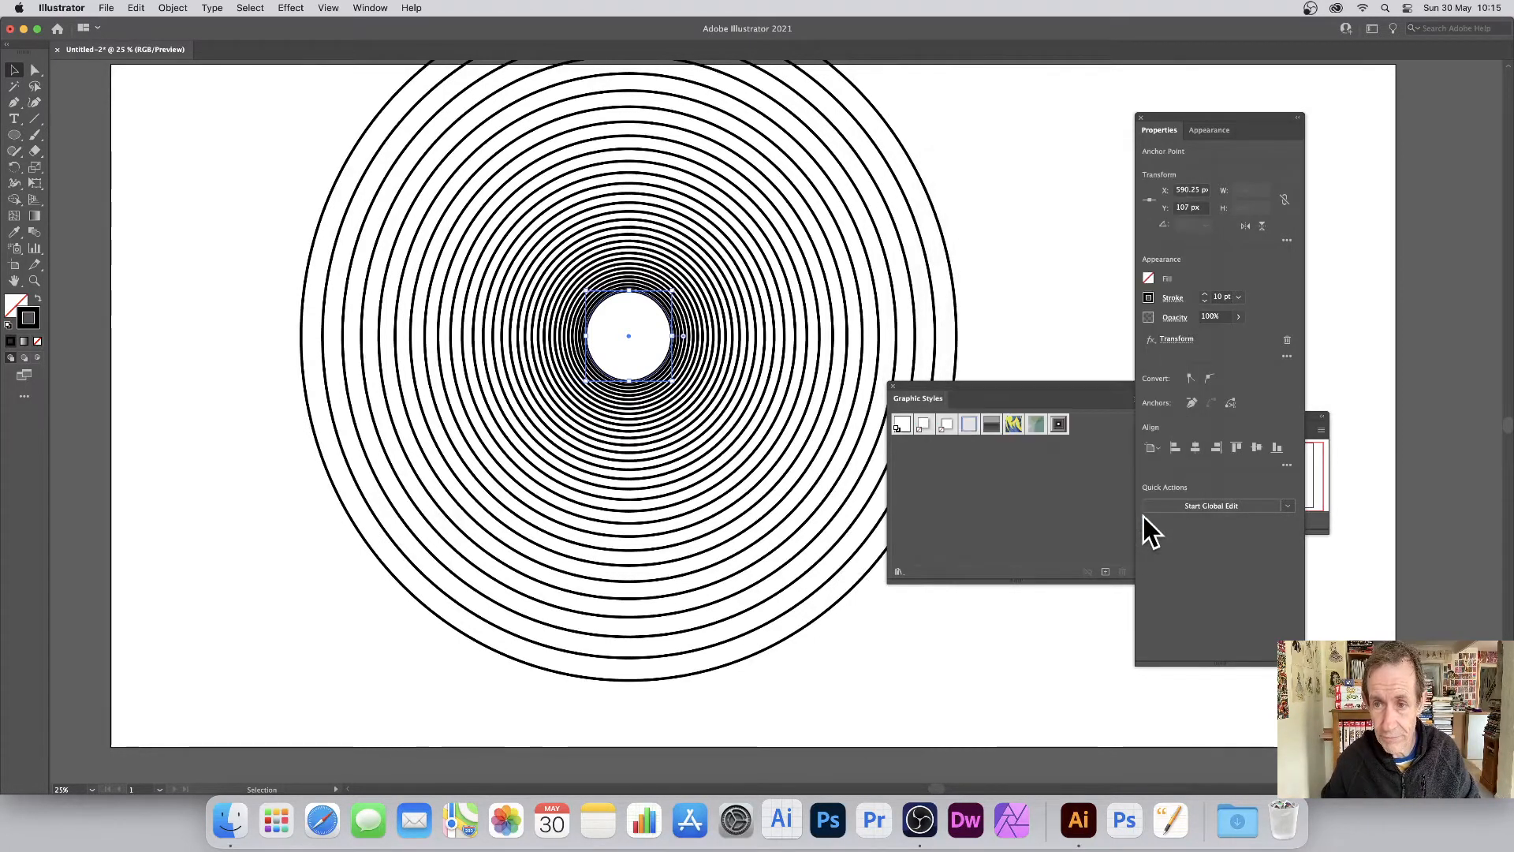
- Try several swatches for the circle's stroke colour and settle on blue
{"action": "left_click", "coordinate": [1170, 305]}
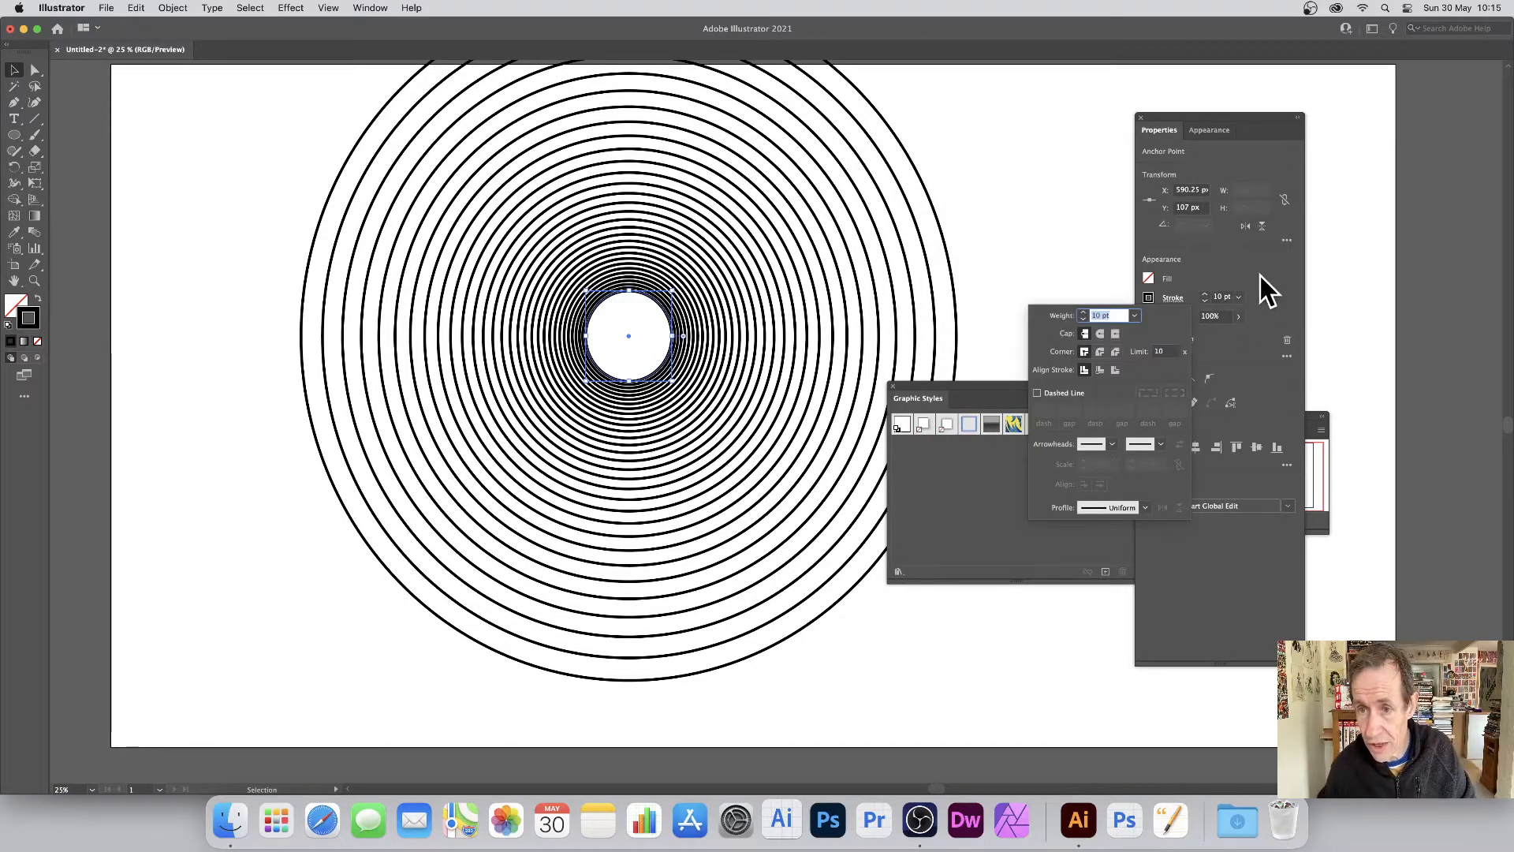
{"action": "left_click", "coordinate": [1150, 298]}
{"action": "left_click", "coordinate": [1041, 347]}
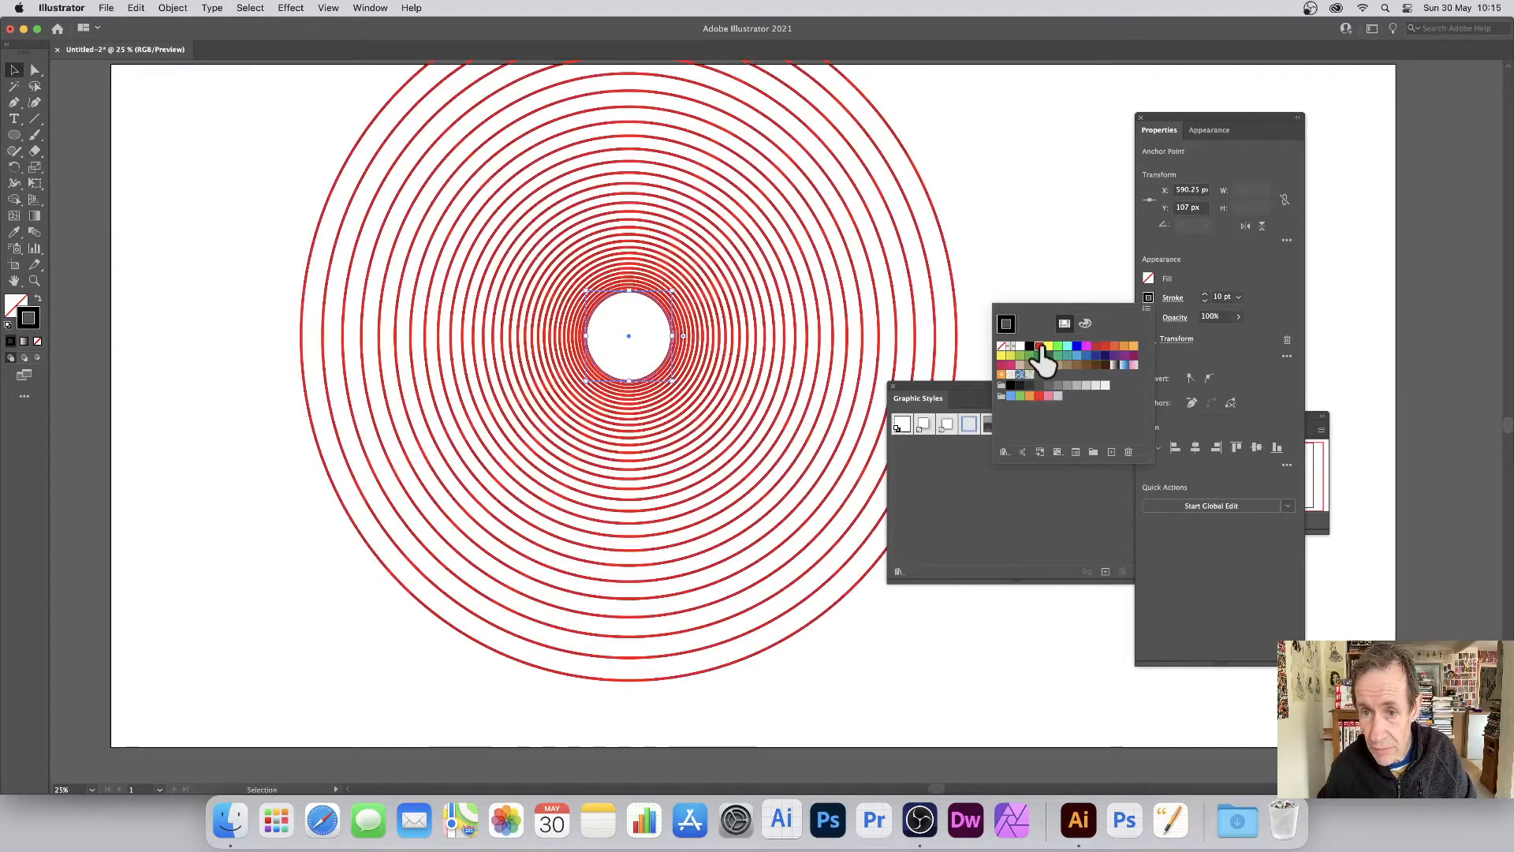
{"action": "left_click", "coordinate": [1049, 347]}
{"action": "left_click", "coordinate": [1058, 347]}
{"action": "left_click", "coordinate": [1067, 347]}
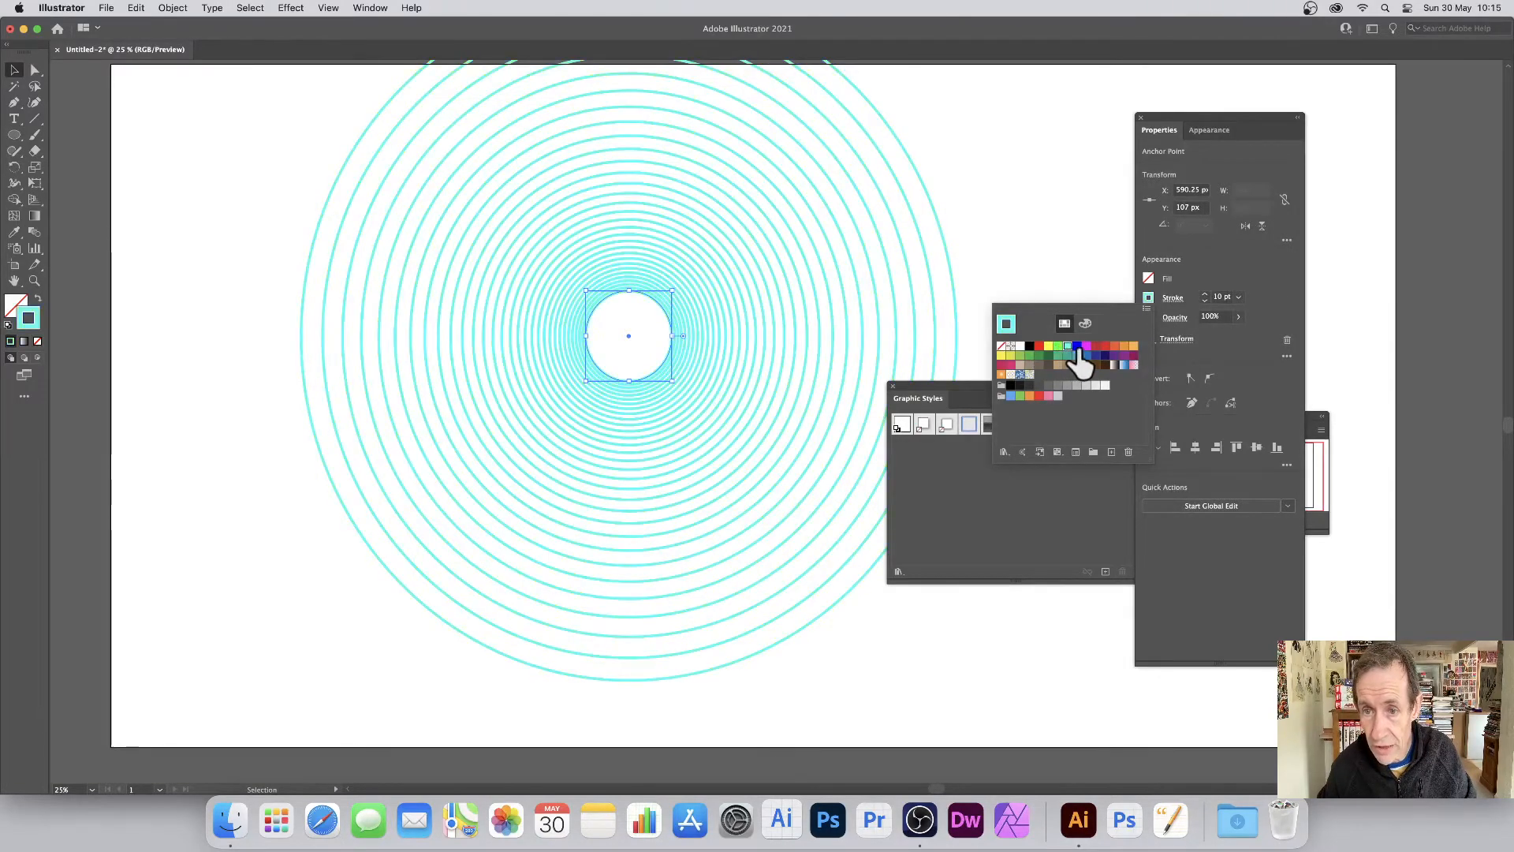
{"action": "left_click", "coordinate": [1078, 347]}
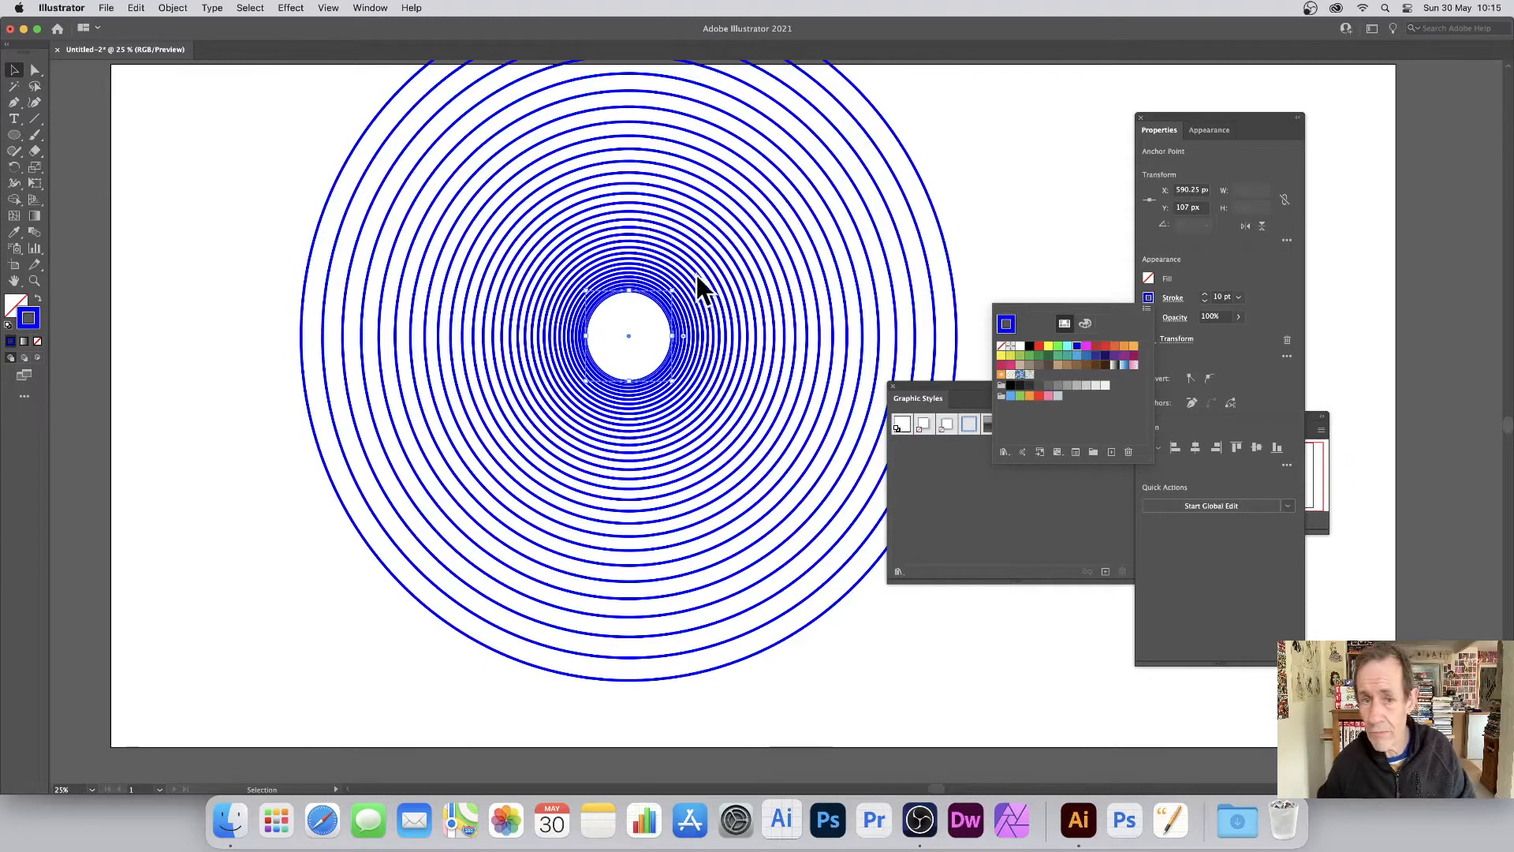
{"action": "left_click", "coordinate": [959, 220]}
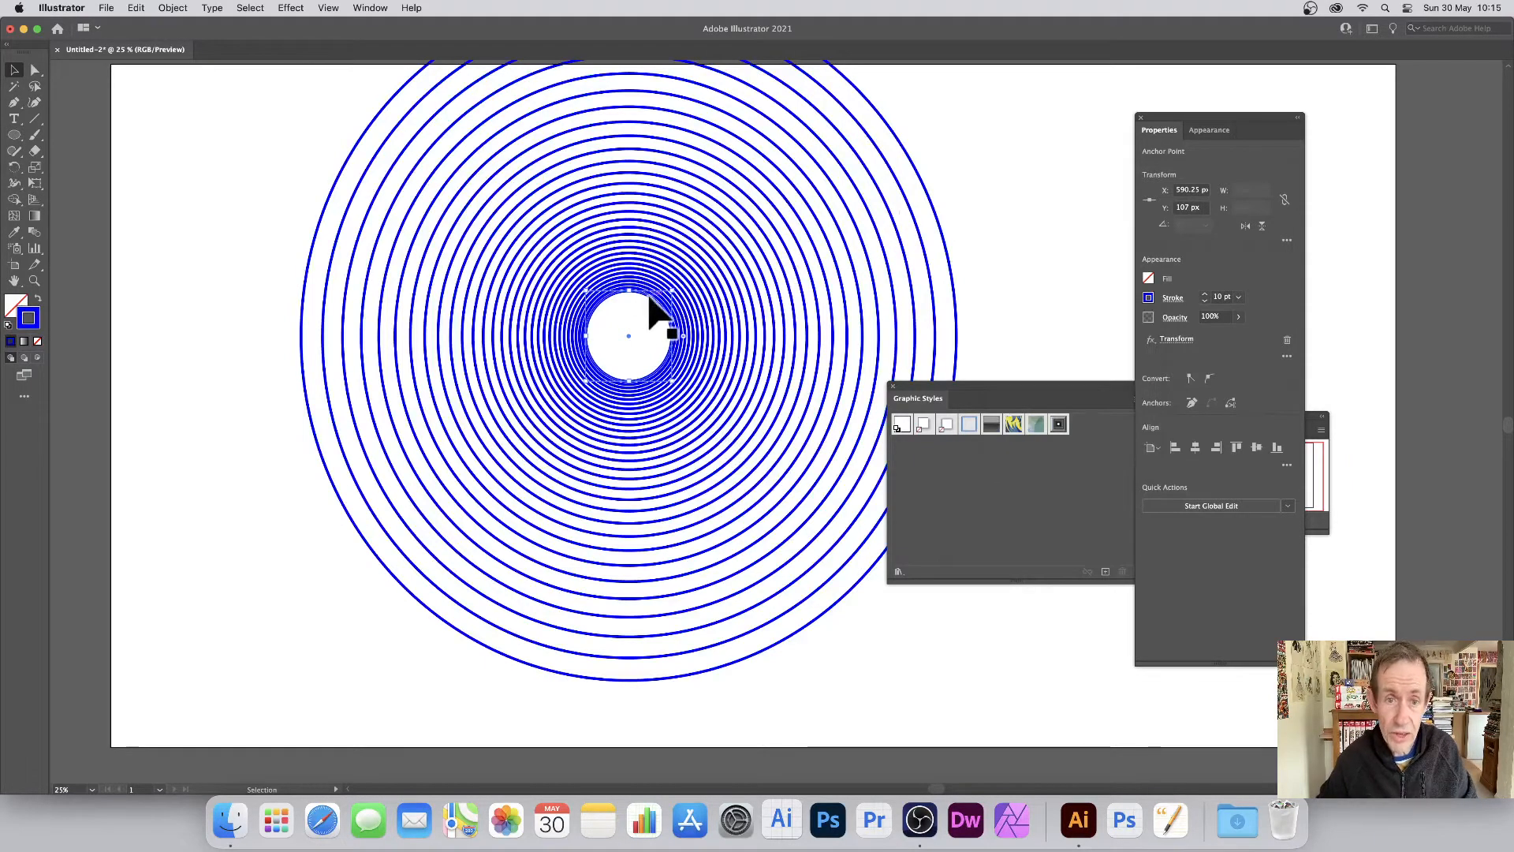
- Move the circle to about X 240 px, Y 250 px and add an overlapping red-stroked copy at about X 635 px, Y 403 px
{"action": "left_click_drag", "start_coordinate": [651, 312], "coordinate": [563, 303]}
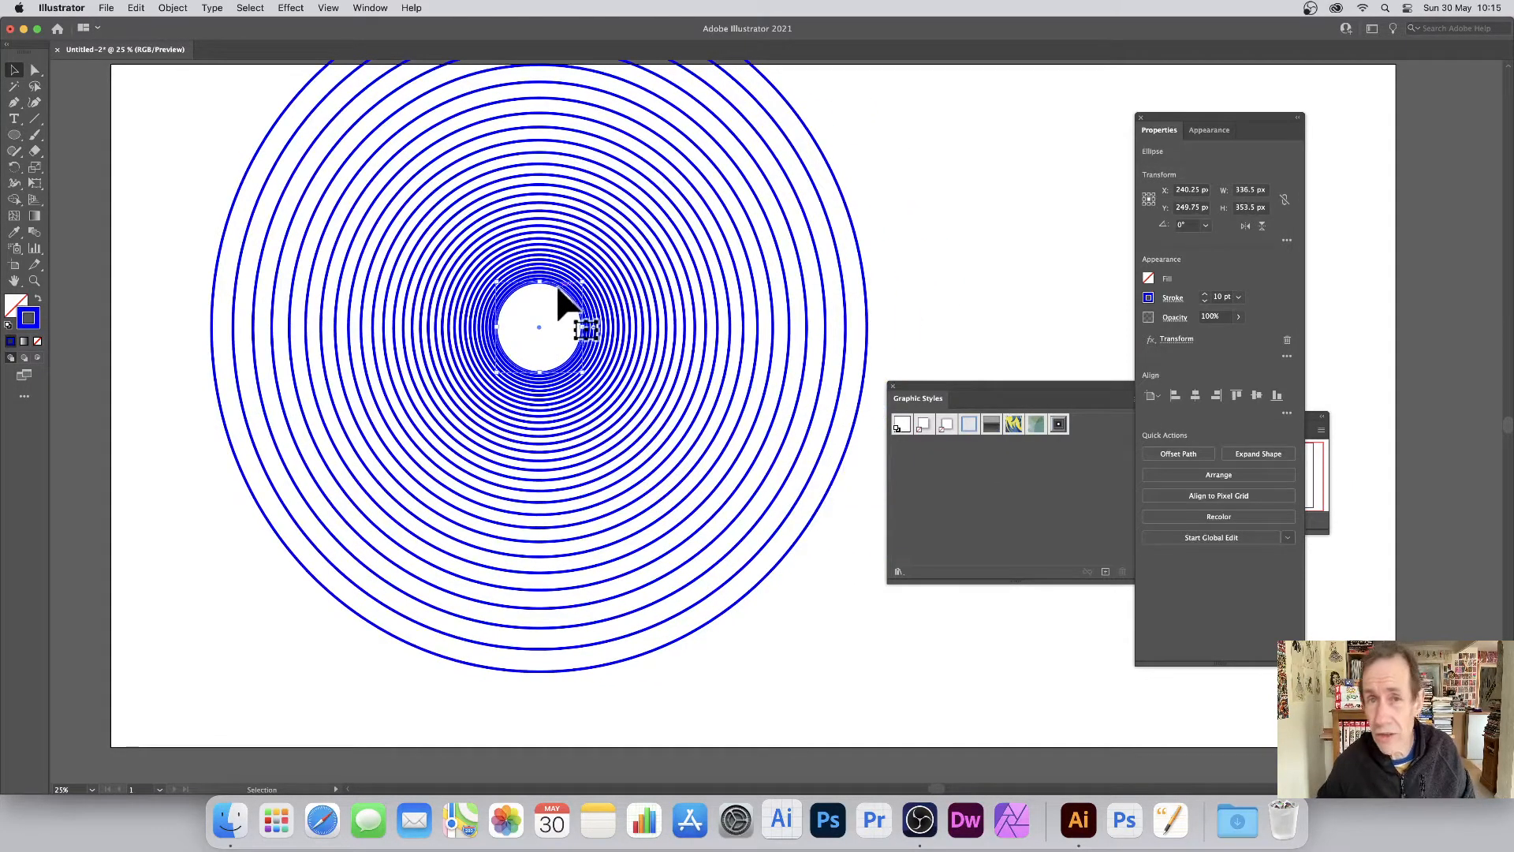
{"action": "left_click_drag", "start_coordinate": [559, 290], "coordinate": [667, 340]}
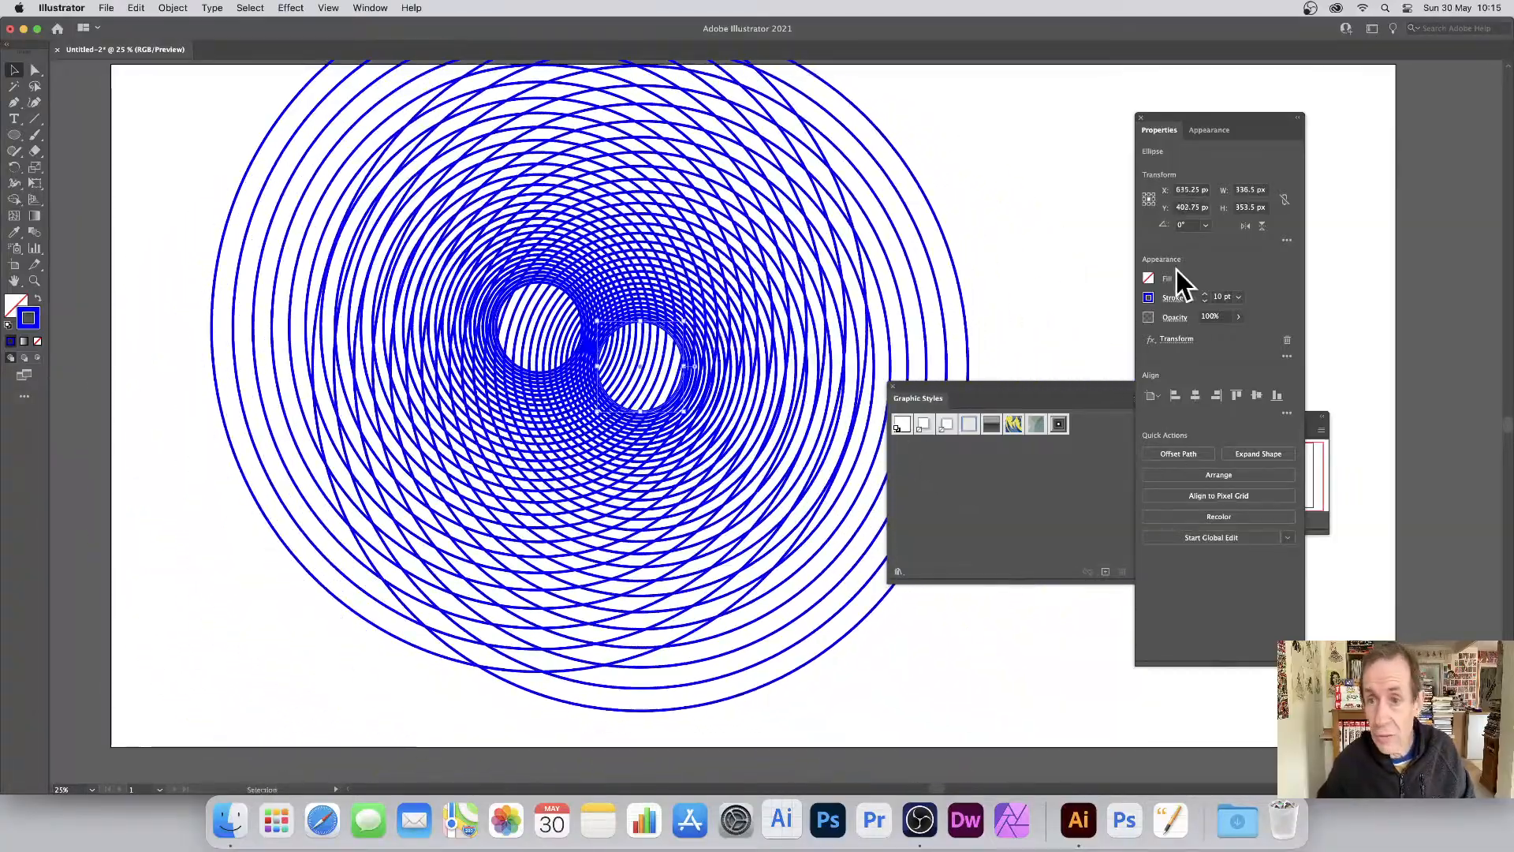
{"action": "left_click", "coordinate": [1149, 298]}
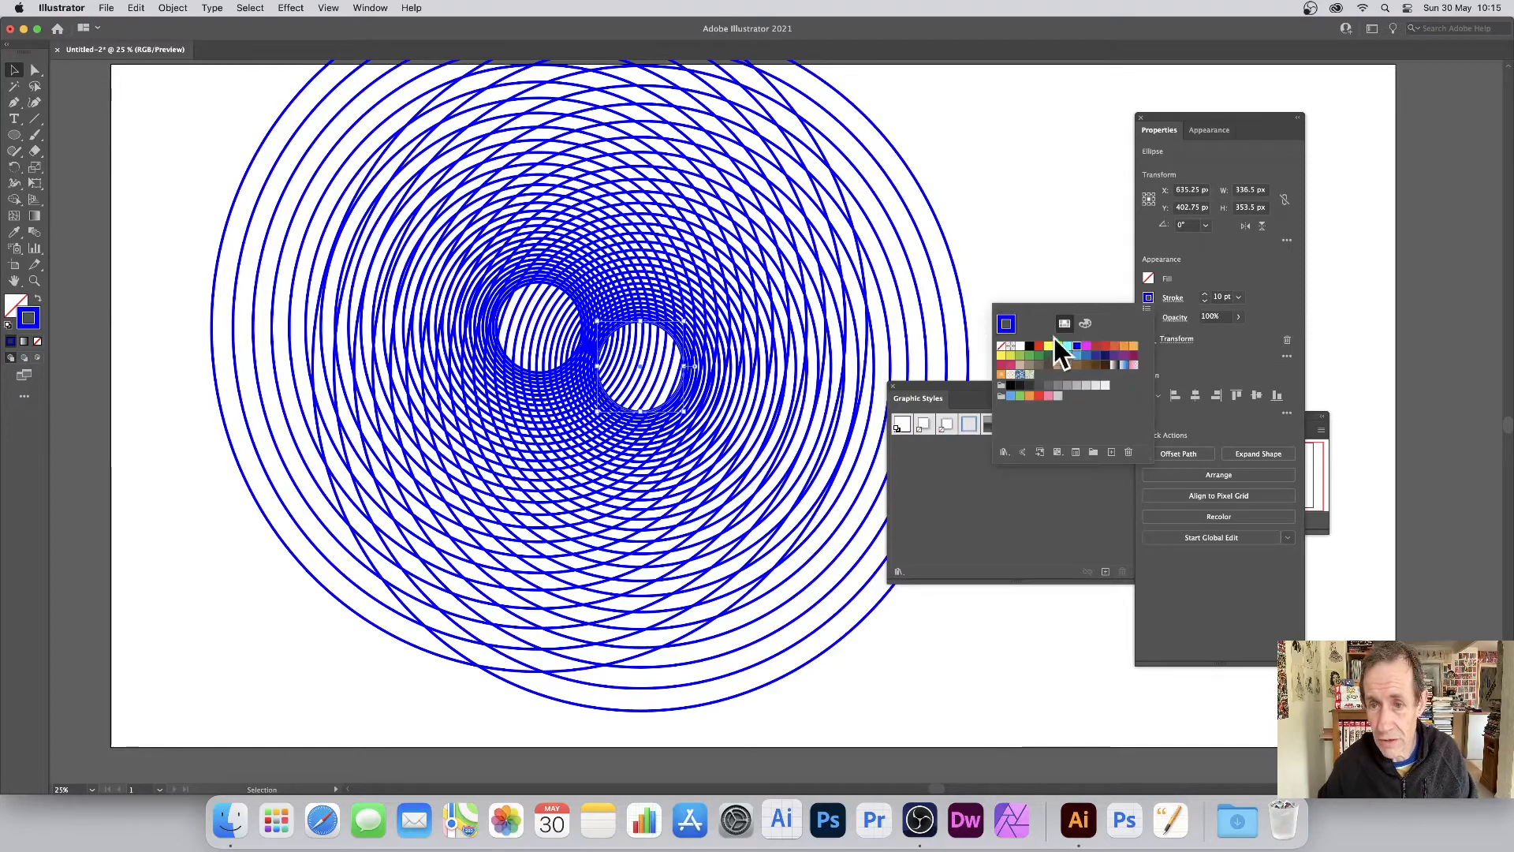
{"action": "left_click", "coordinate": [1040, 351]}
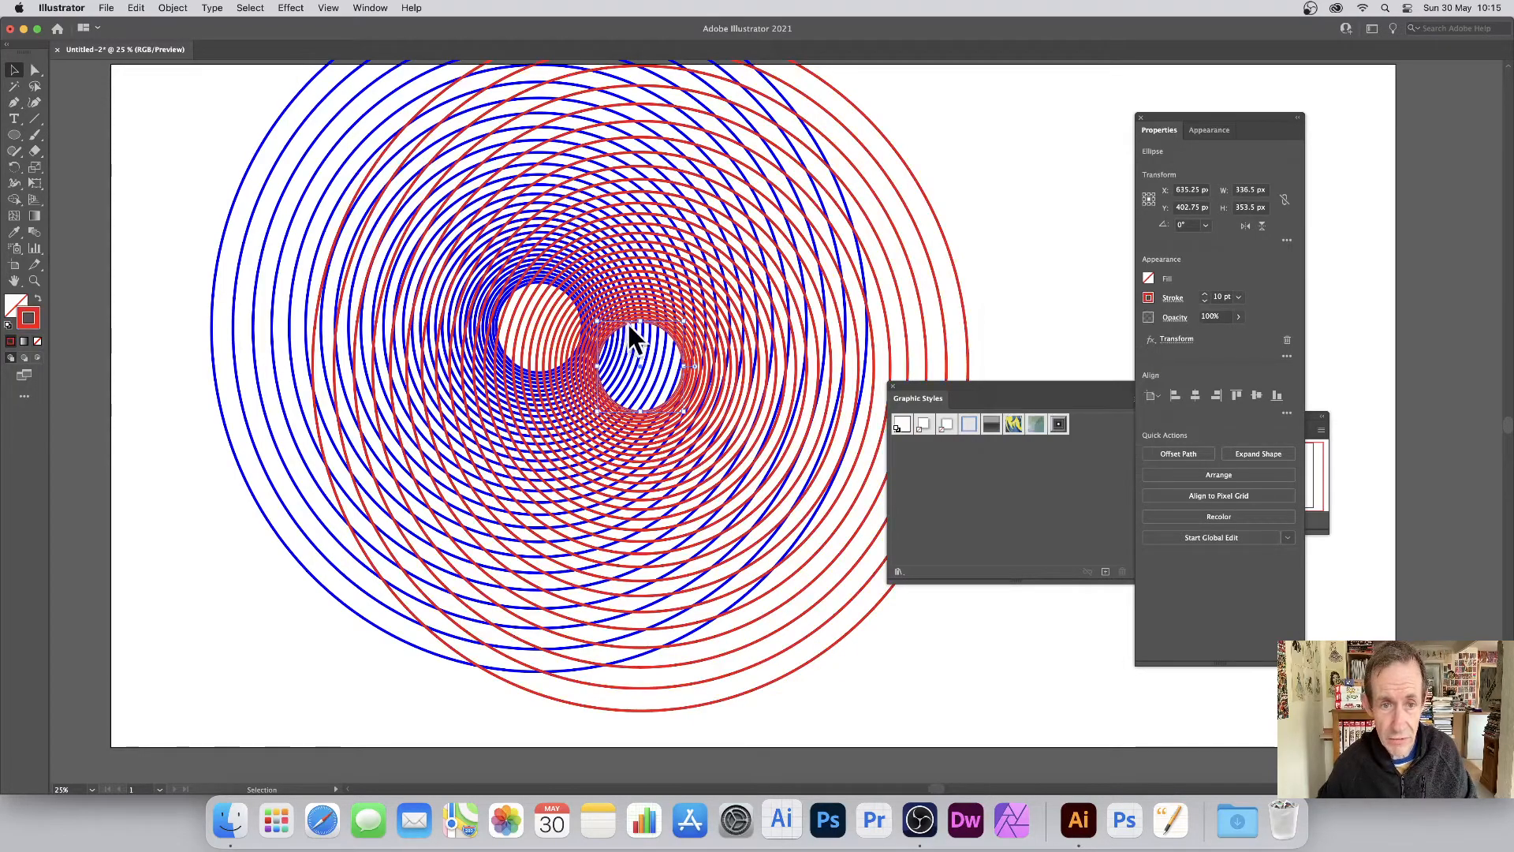
- Add a third copy of the circle above the other two at about X 467 px, Y -51 px and give it a green stroke
{"action": "left_click_drag", "start_coordinate": [613, 325], "coordinate": [571, 211]}
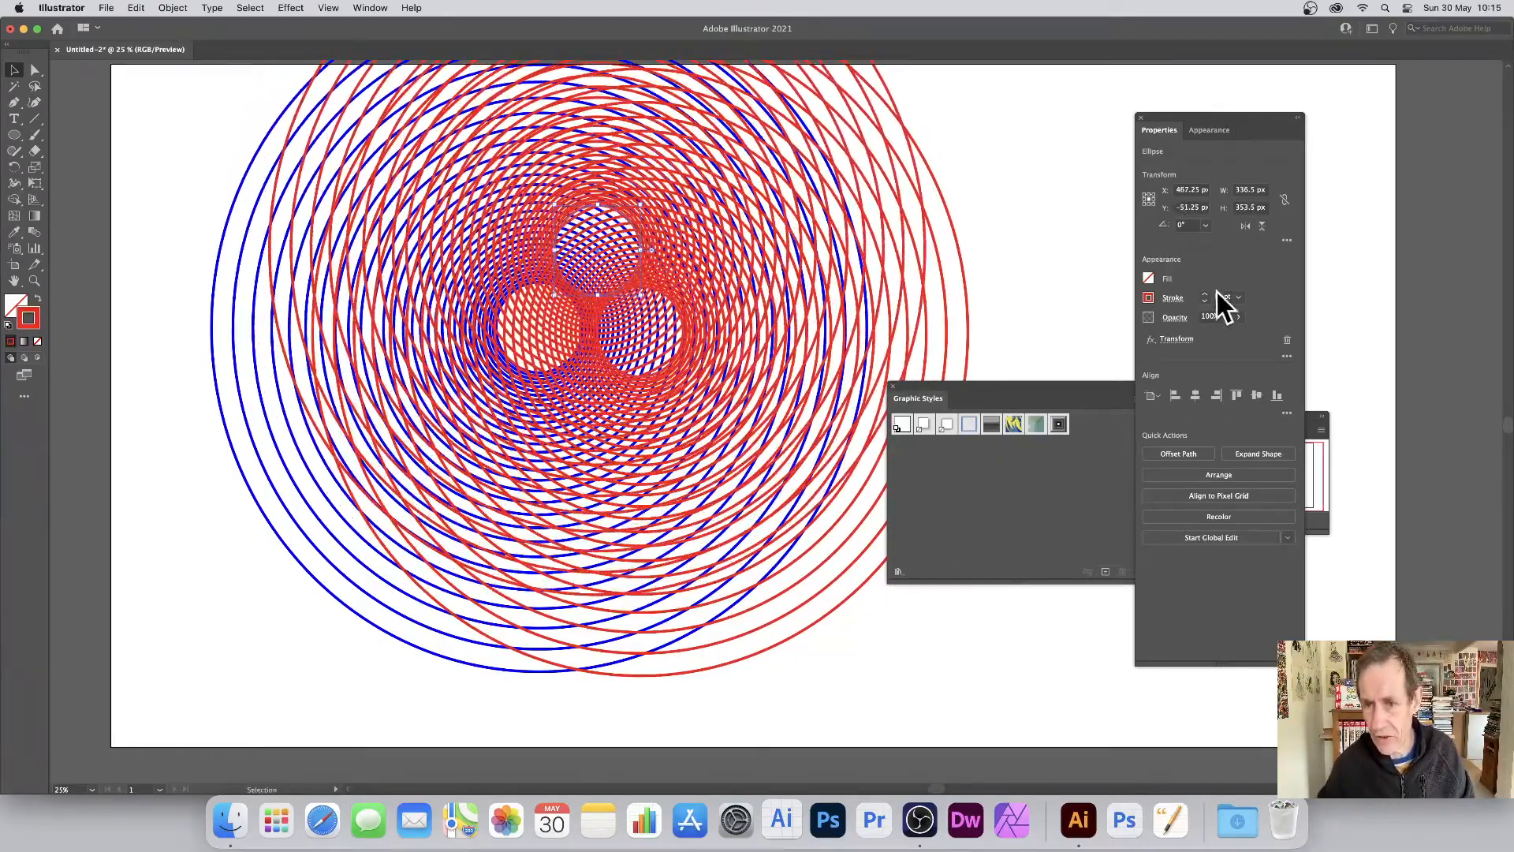
{"action": "left_click", "coordinate": [1147, 299]}
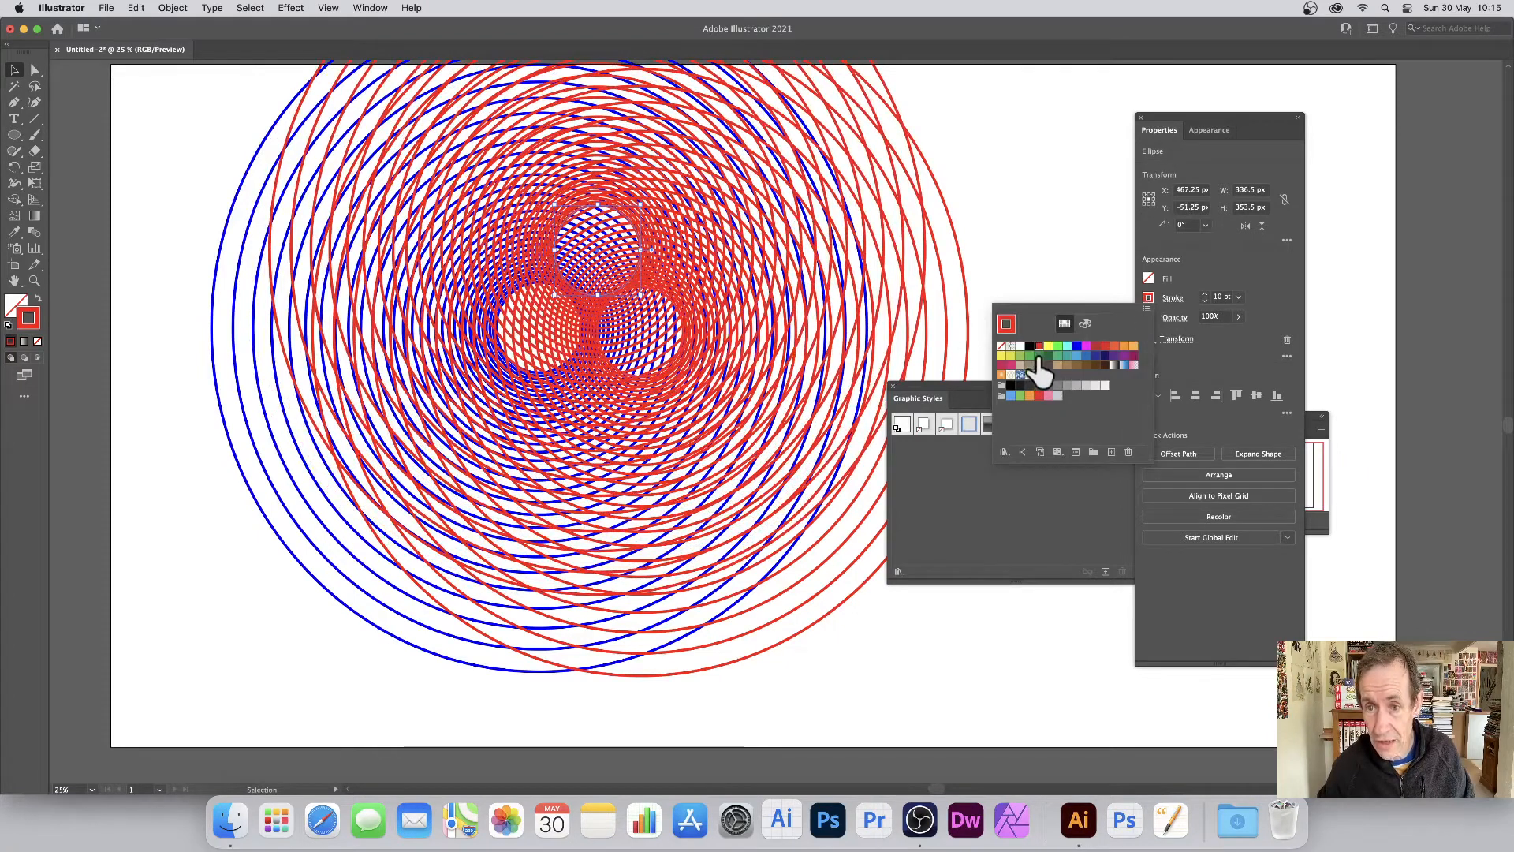
{"action": "left_click", "coordinate": [1039, 355]}
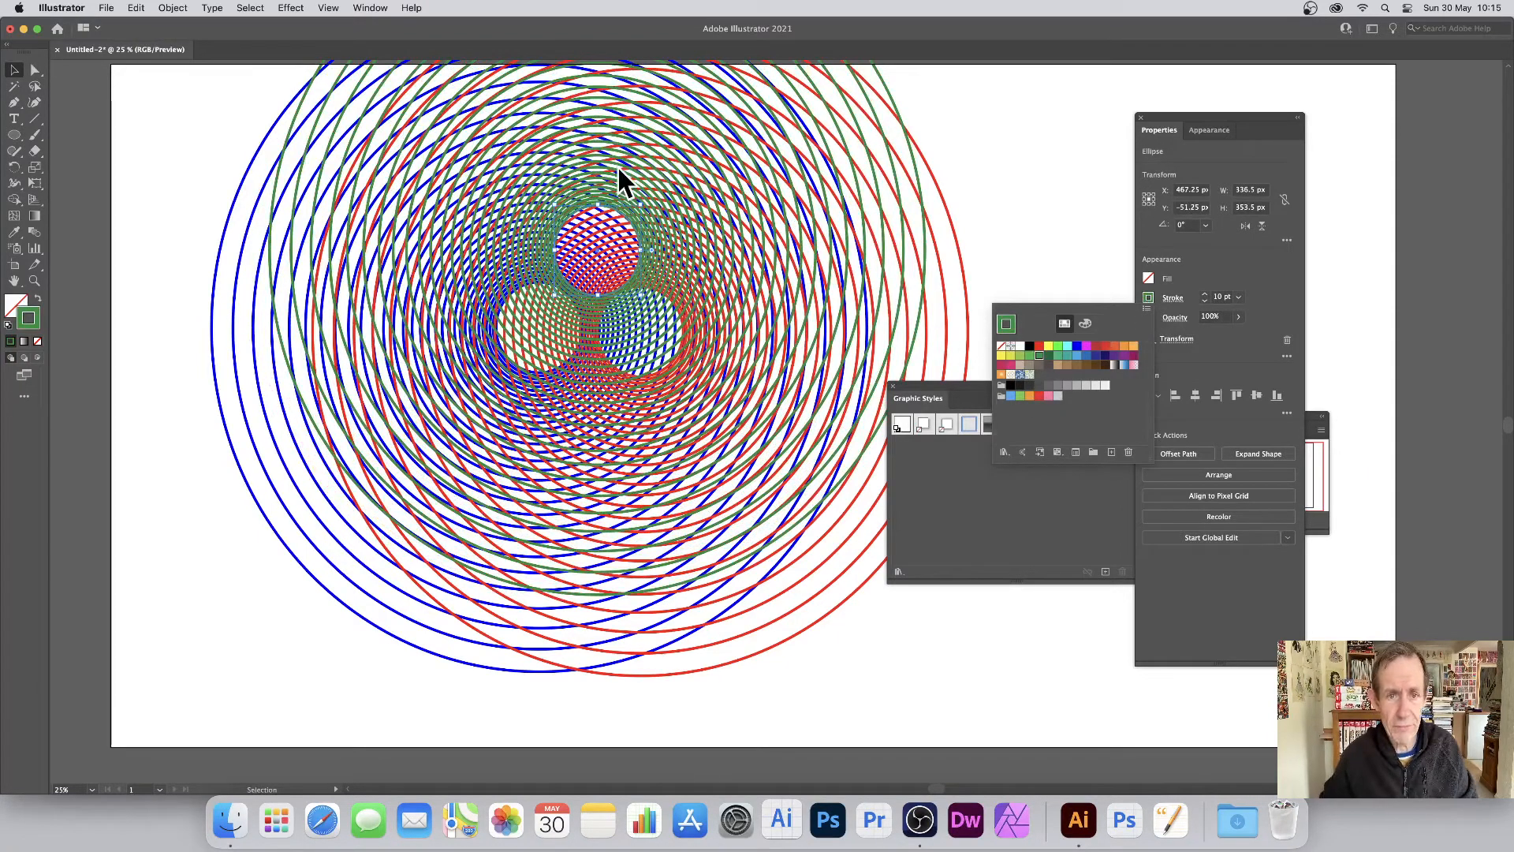
{"action": "left_click", "coordinate": [1012, 152]}
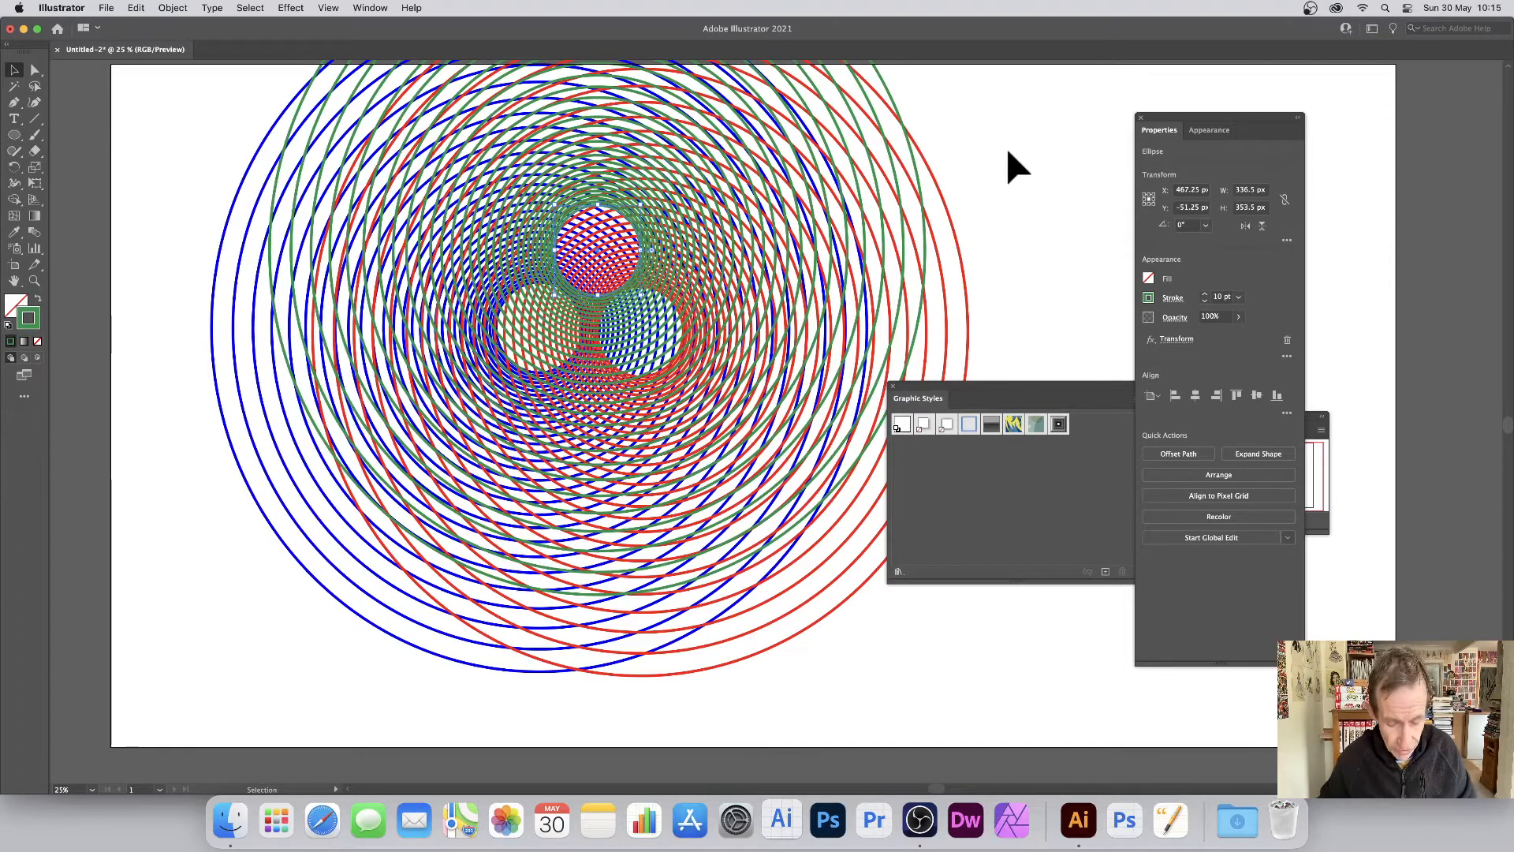
- Undo the green and red copies so that only the blue concentric shape is left
{"action": "key", "text": "super+z"}
{"action": "key", "text": "super+z"}
{"action": "key", "text": "super+z"}
{"action": "key", "text": "super+z"}
{"action": "key", "text": "super+z"}
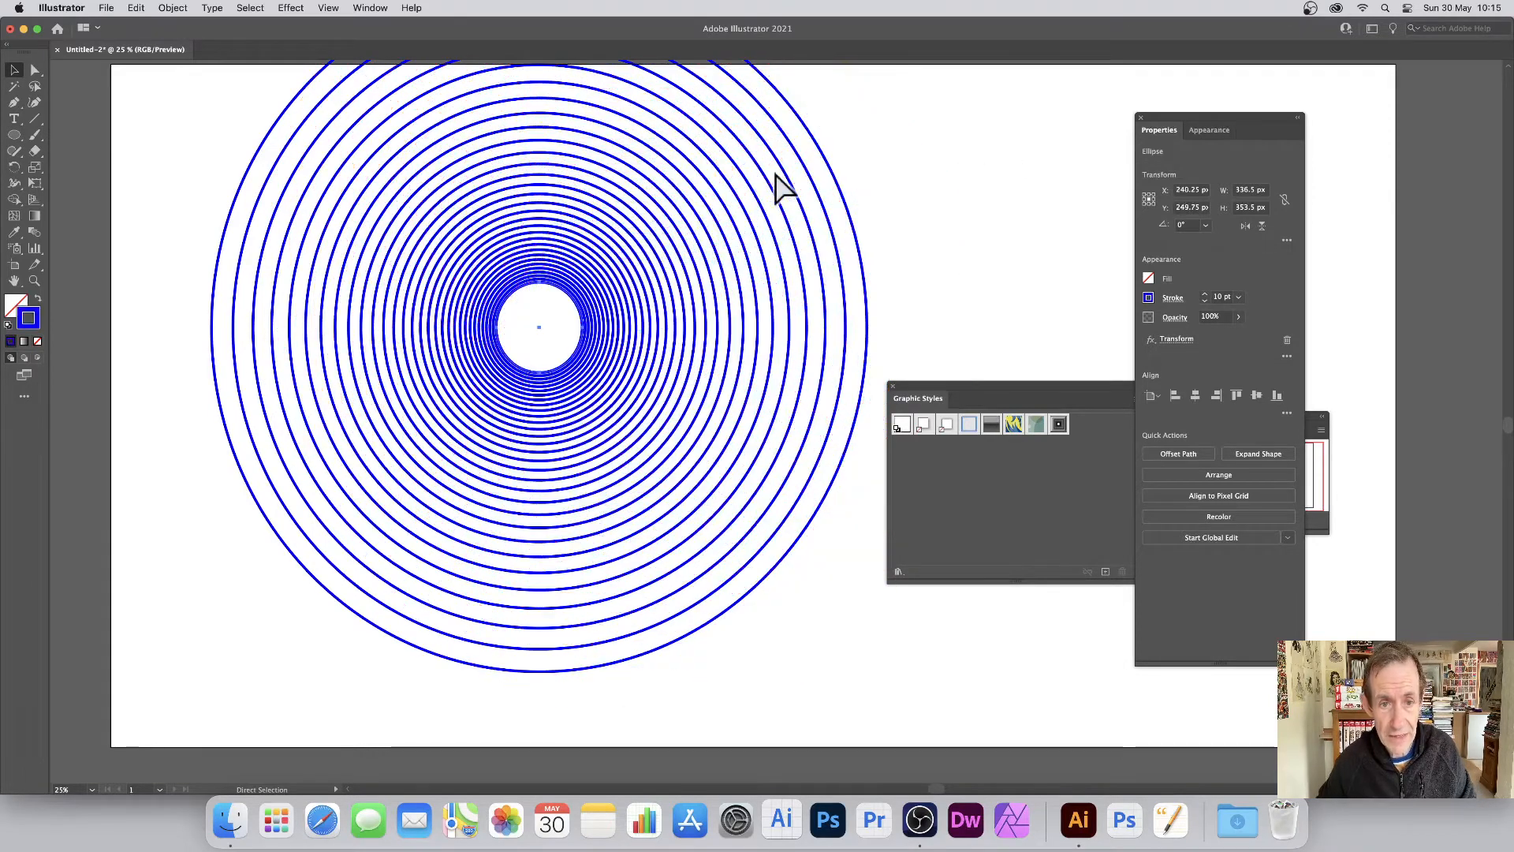
- Move the blue circle to about X 577 px, Y 309 px and turn on a dashed line with 12 pt dashes for its stroke
{"action": "left_click", "coordinate": [621, 345]}
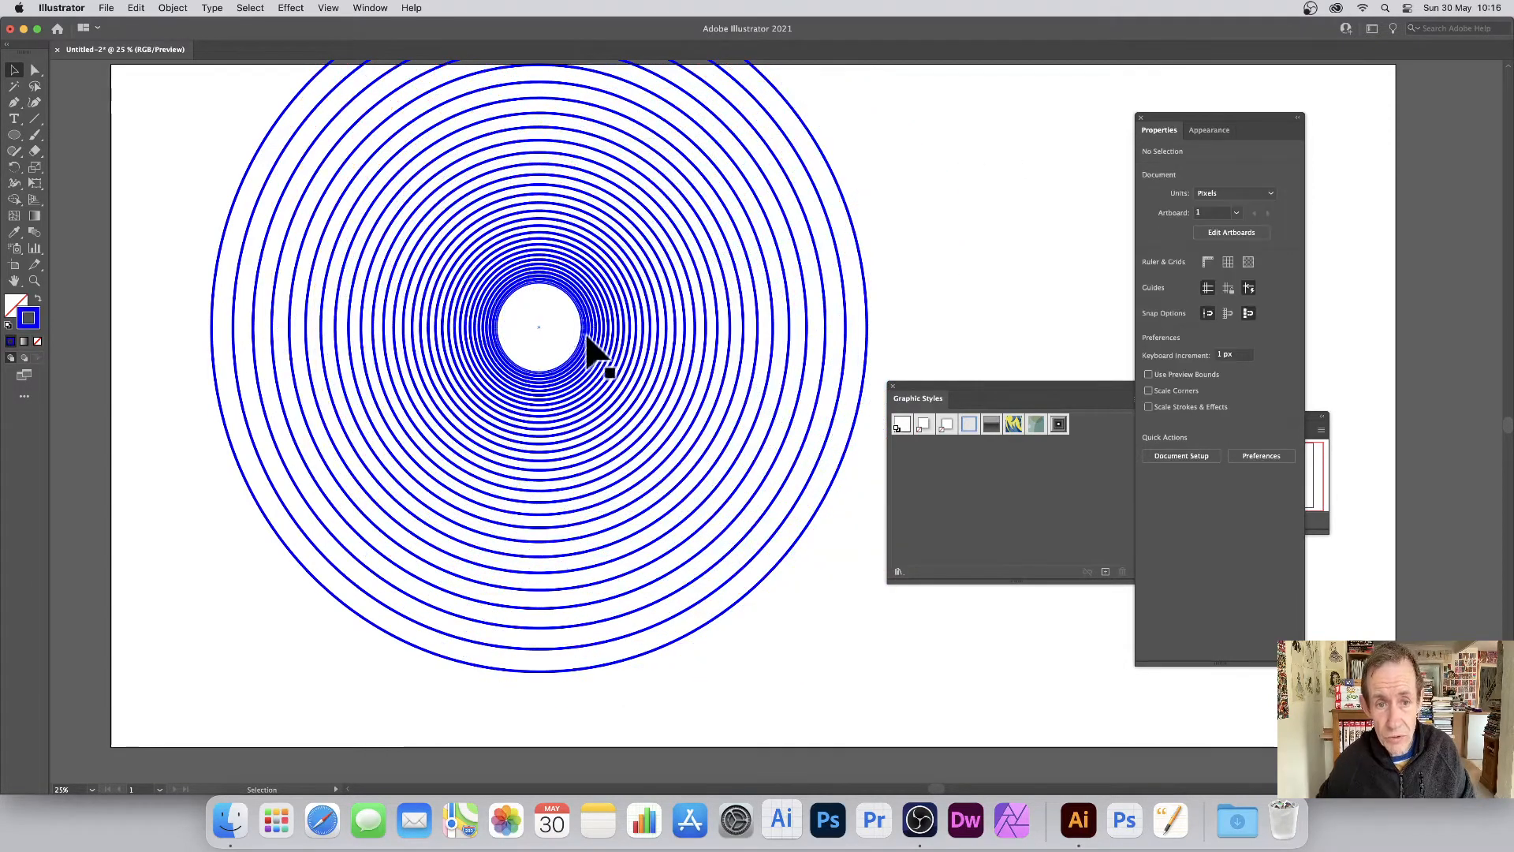
{"action": "left_click_drag", "start_coordinate": [582, 329], "coordinate": [669, 344]}
{"action": "left_click", "coordinate": [777, 338]}
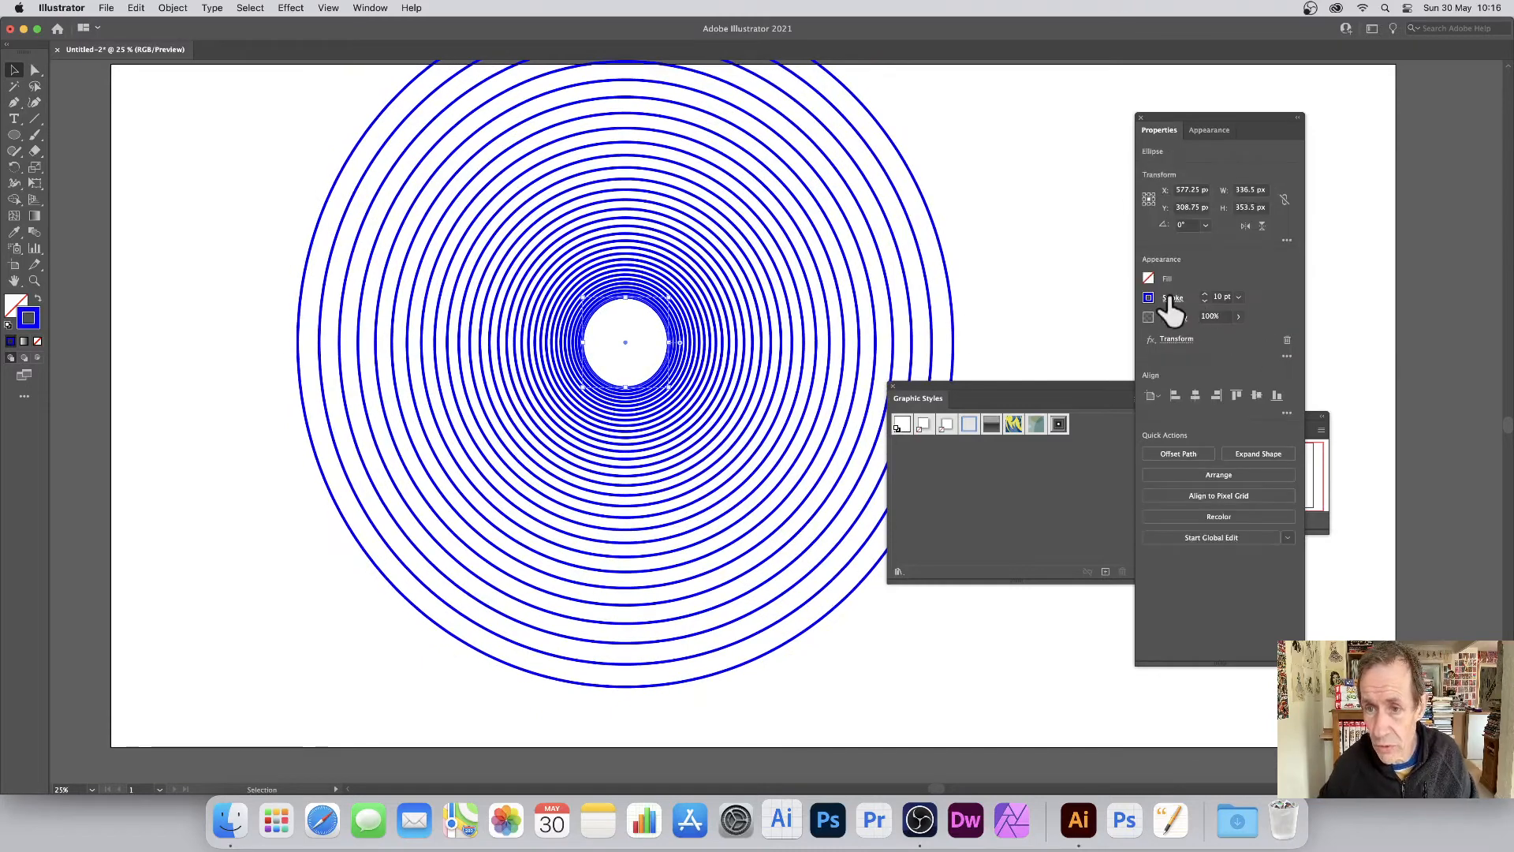
{"action": "left_click", "coordinate": [1173, 298]}
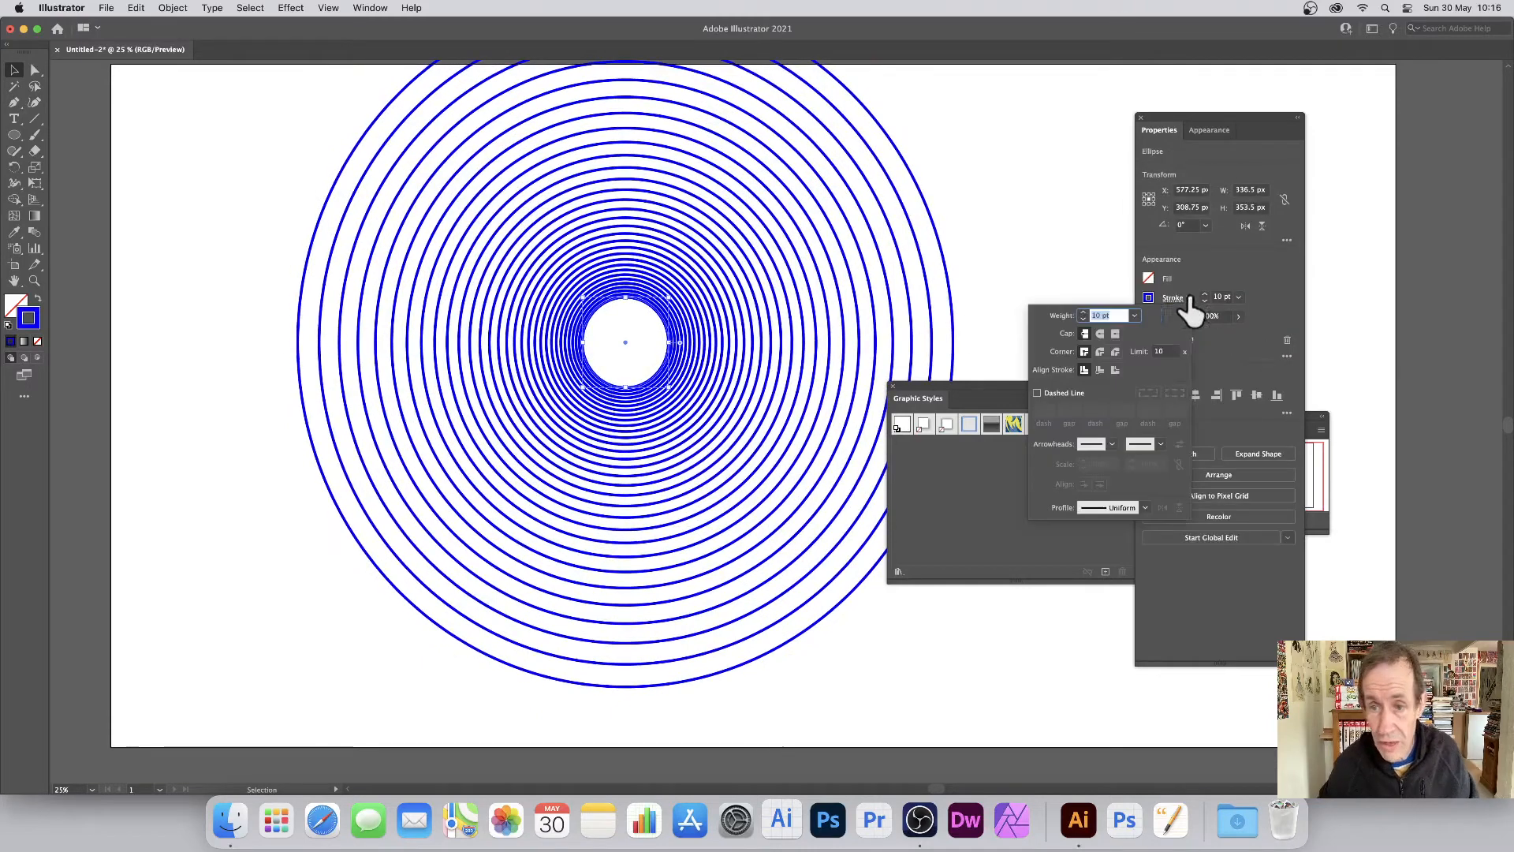
{"action": "left_click", "coordinate": [1038, 394]}
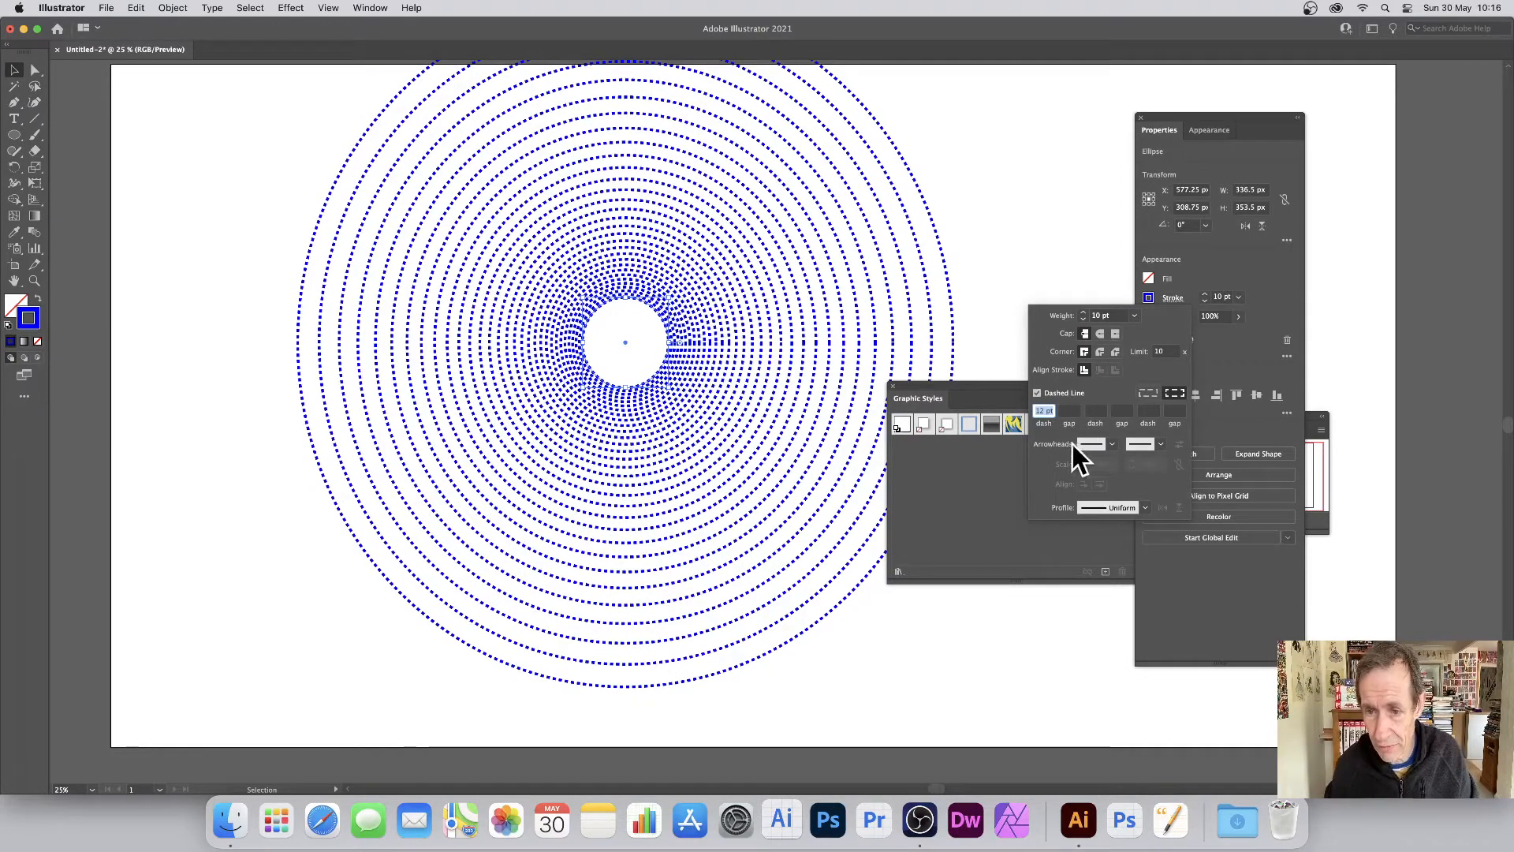
- Try the Arrow 1 start arrowhead on the dashed stroke and set the arrowhead back to None
{"action": "left_click", "coordinate": [1113, 445]}
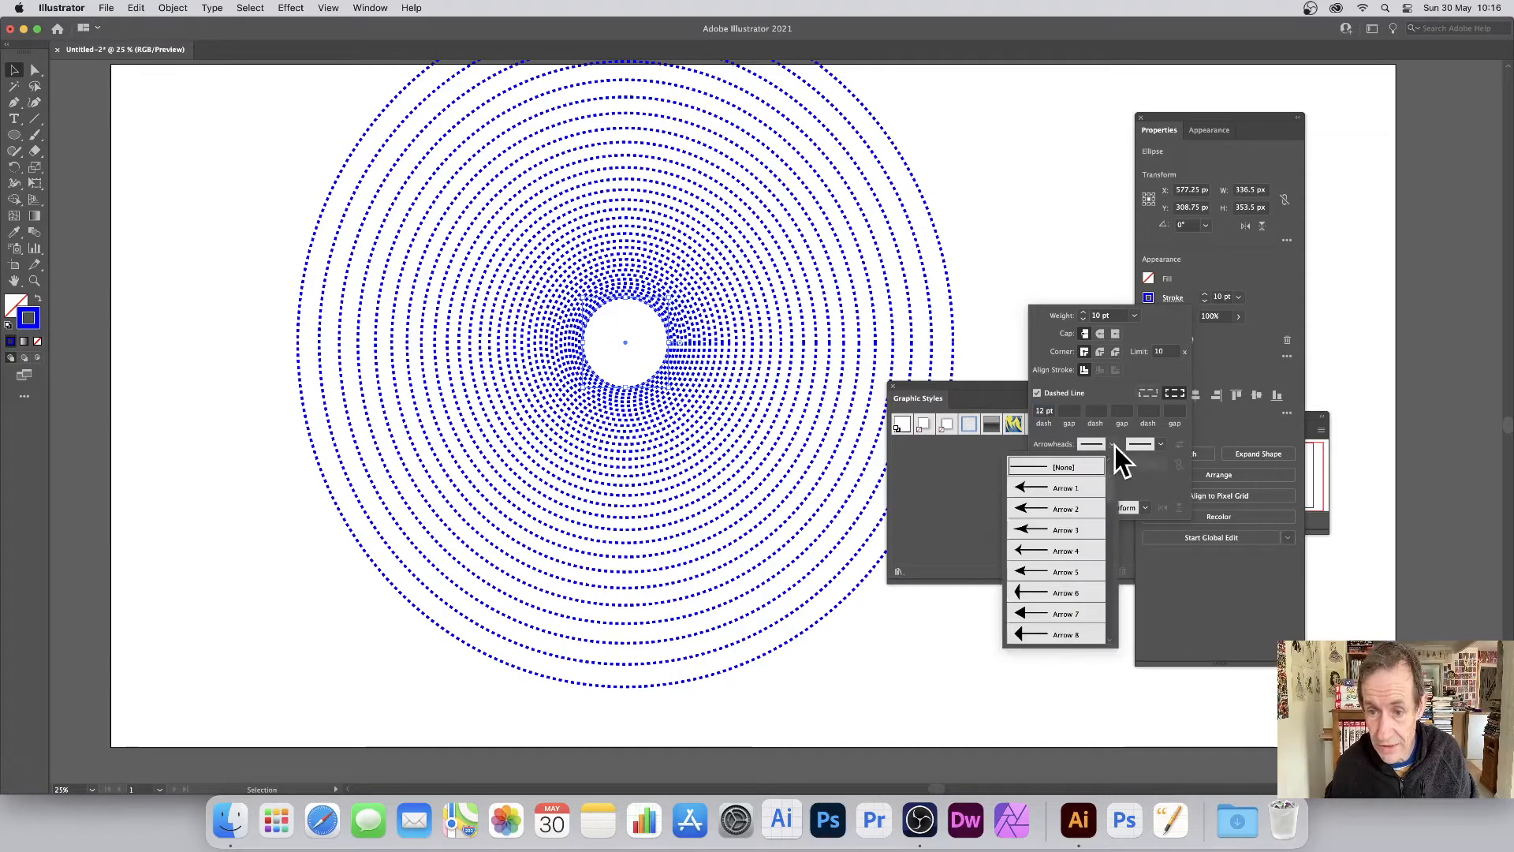
{"action": "left_click", "coordinate": [1053, 485]}
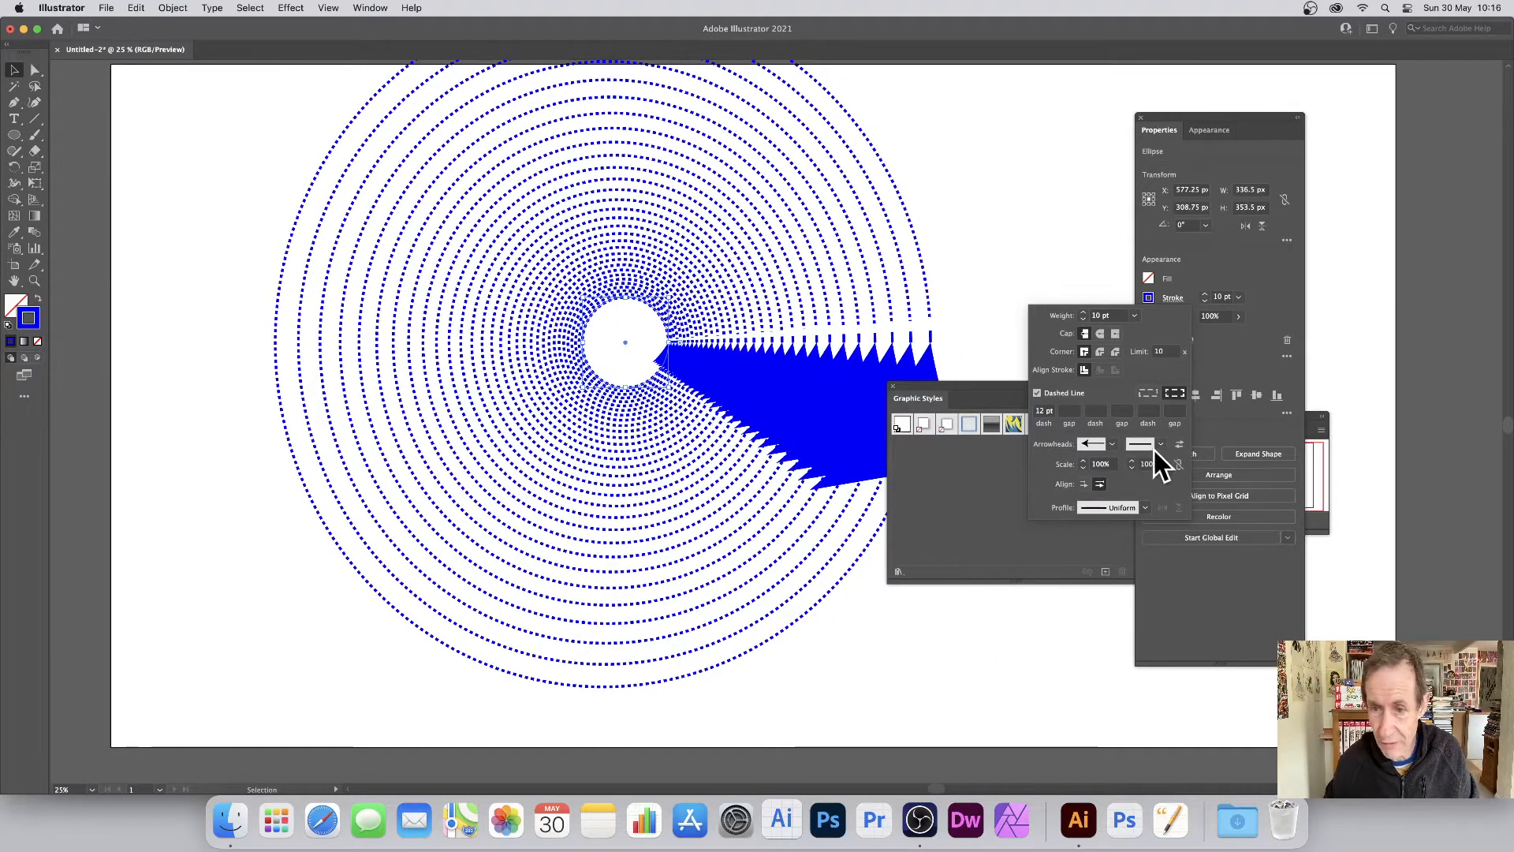
{"action": "left_click", "coordinate": [1106, 441]}
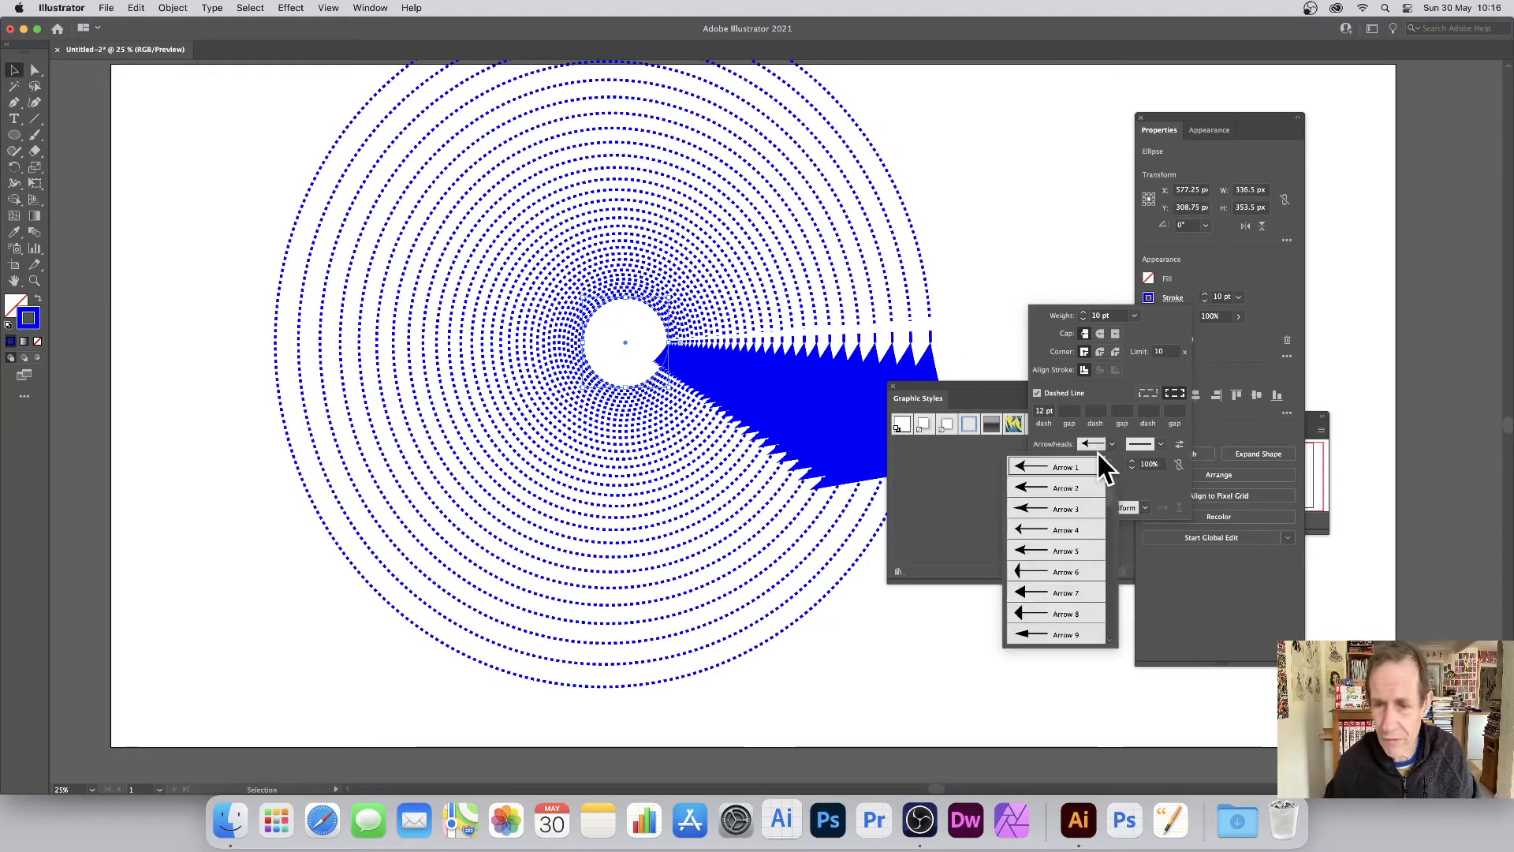
{"action": "left_click", "coordinate": [1049, 469]}
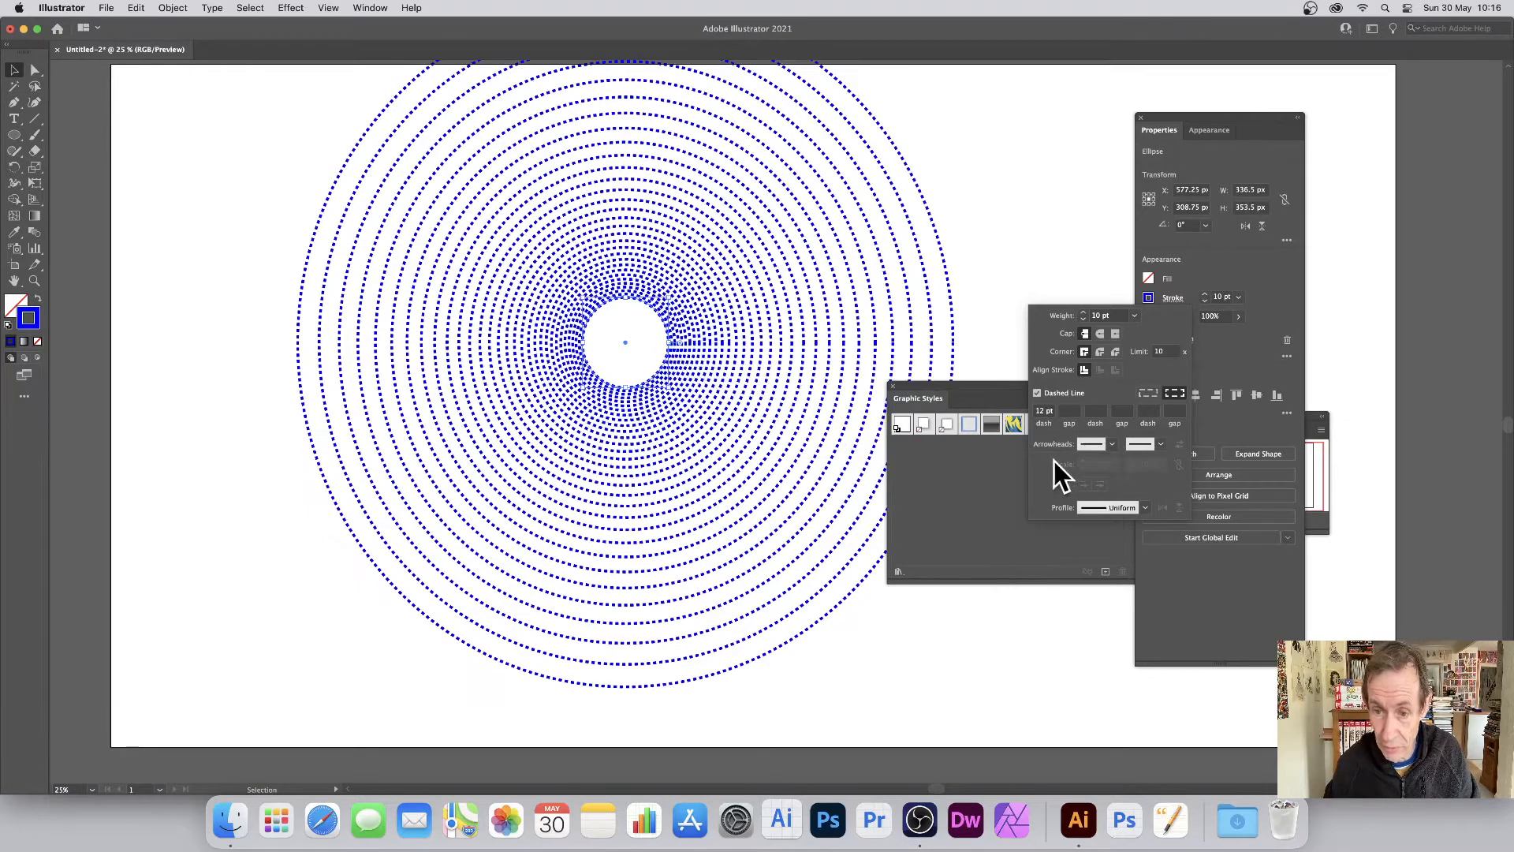
- Apply the lens-shaped width profile to the dashed stroke and enlarge the circle to about 443 × 463 px
{"action": "left_click", "coordinate": [1142, 506]}
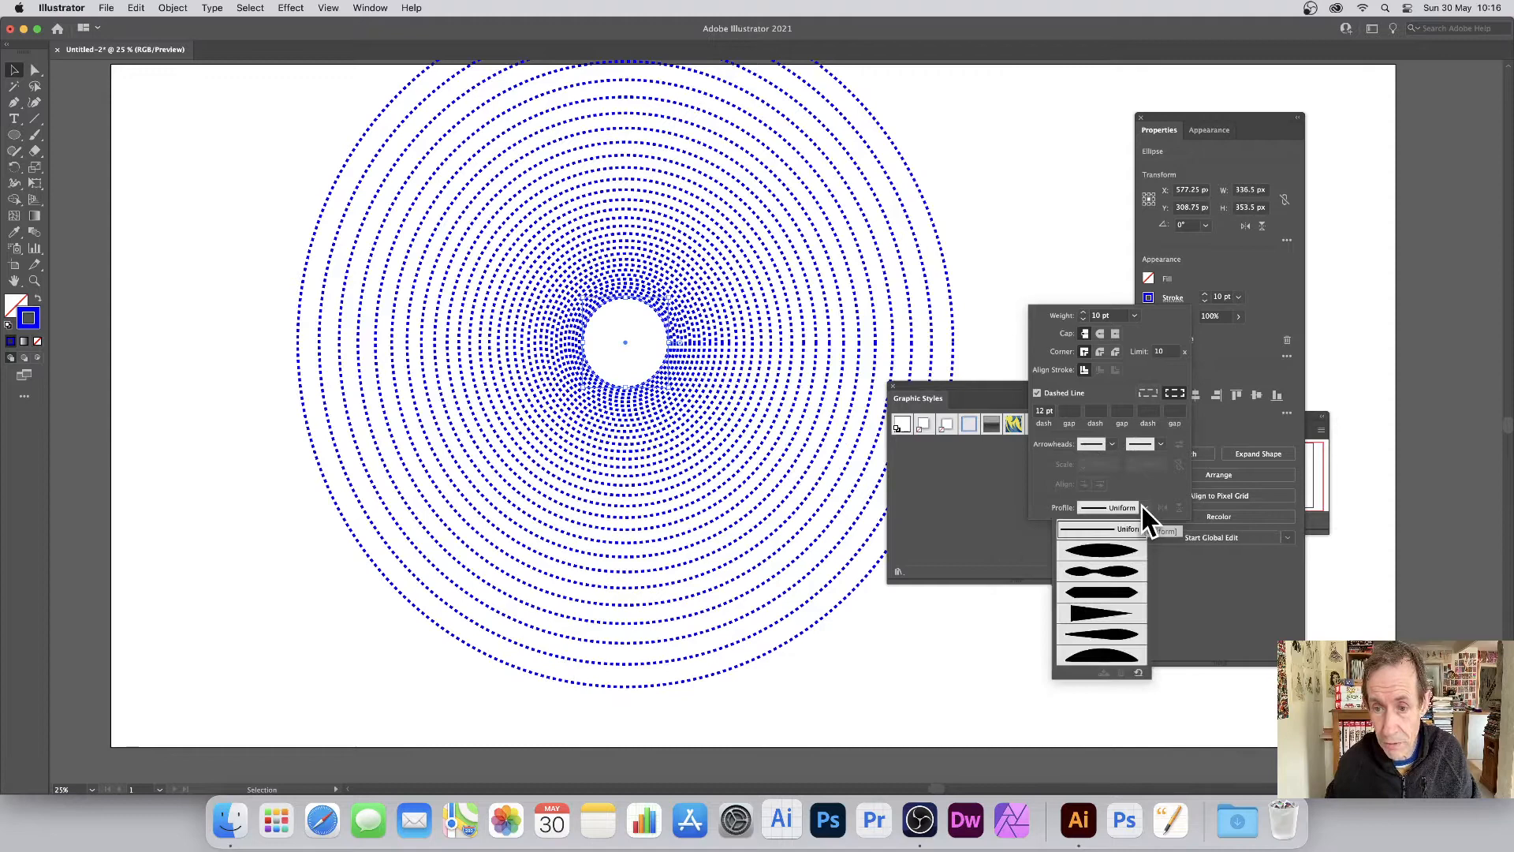
{"action": "left_click", "coordinate": [1108, 550]}
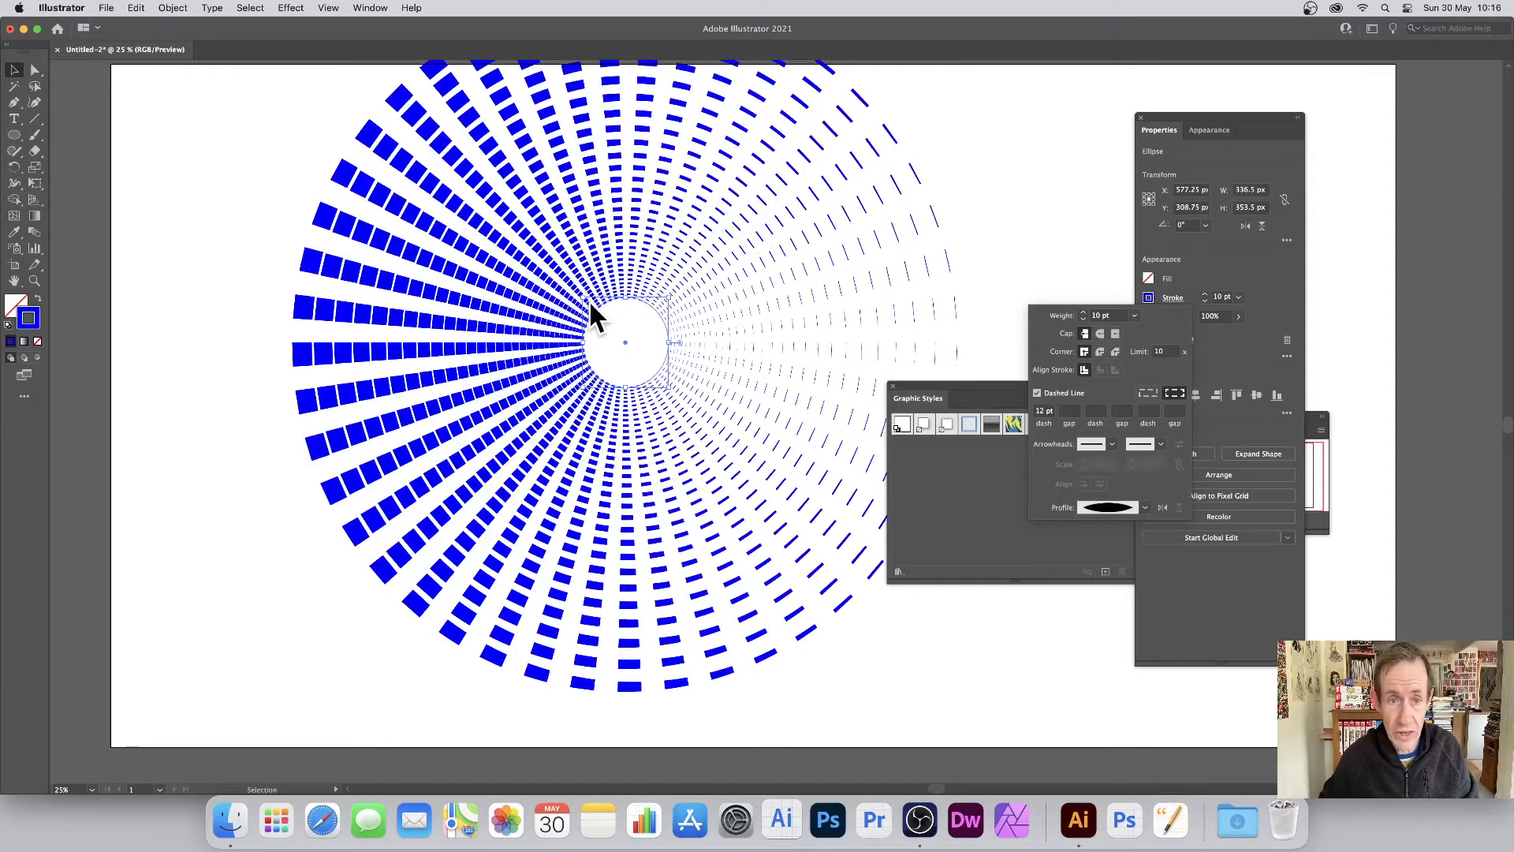
{"action": "mouse_move", "coordinate": [584, 295]}
{"action": "left_mouse_down"}
{"action": "mouse_move", "coordinate": [527, 261]}
{"action": "mouse_move", "coordinate": [503, 337]}
{"action": "mouse_move", "coordinate": [646, 317]}
{"action": "mouse_move", "coordinate": [530, 349]}
{"action": "mouse_move", "coordinate": [552, 307]}
{"action": "mouse_move", "coordinate": [580, 298]}
{"action": "mouse_move", "coordinate": [566, 291]}
{"action": "left_mouse_up"}
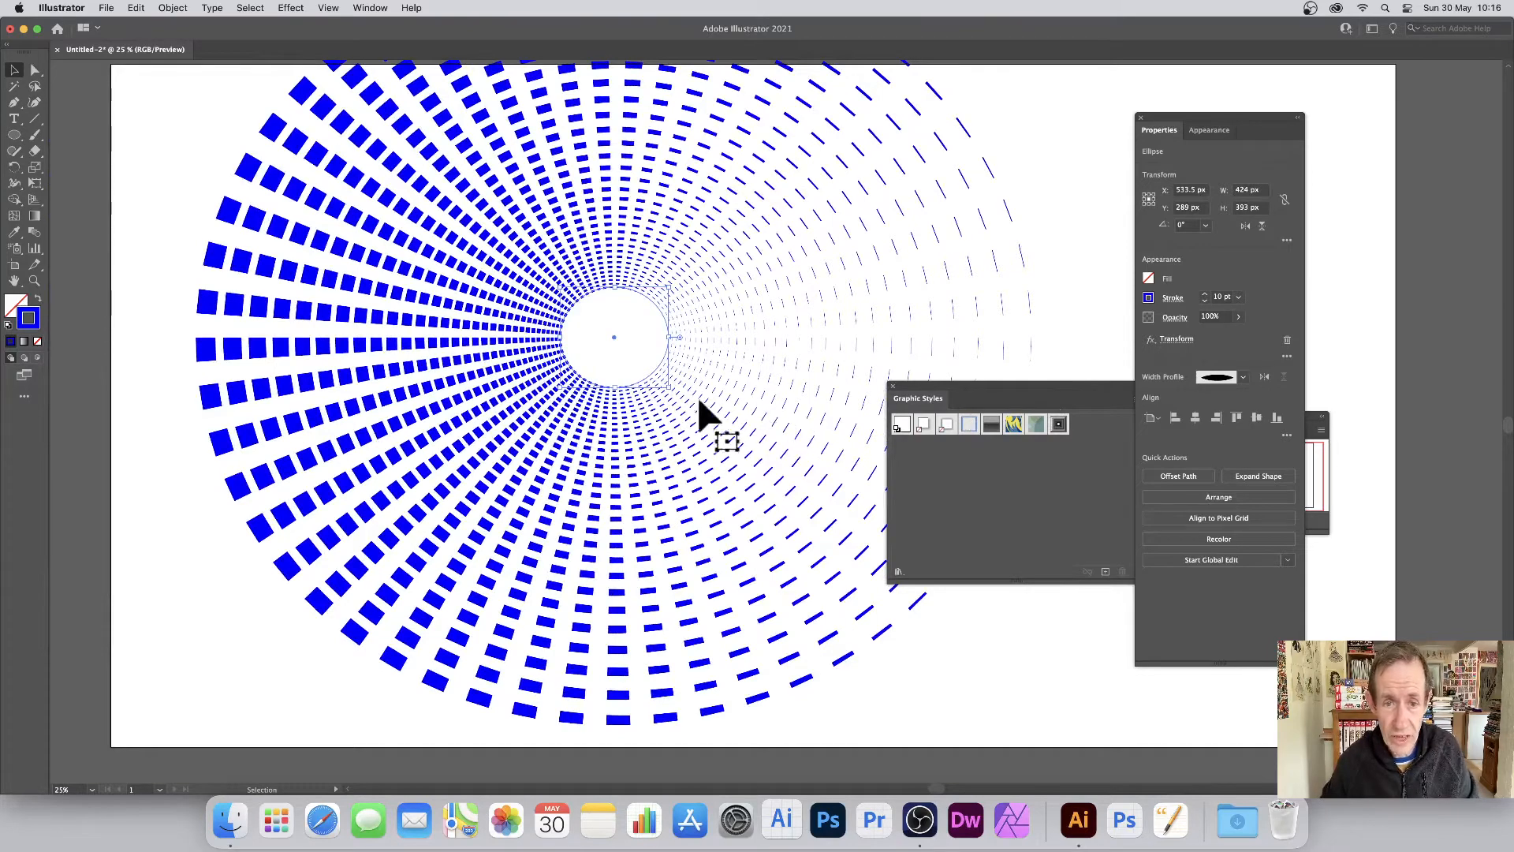
{"action": "left_click_drag", "start_coordinate": [671, 384], "coordinate": [675, 405]}
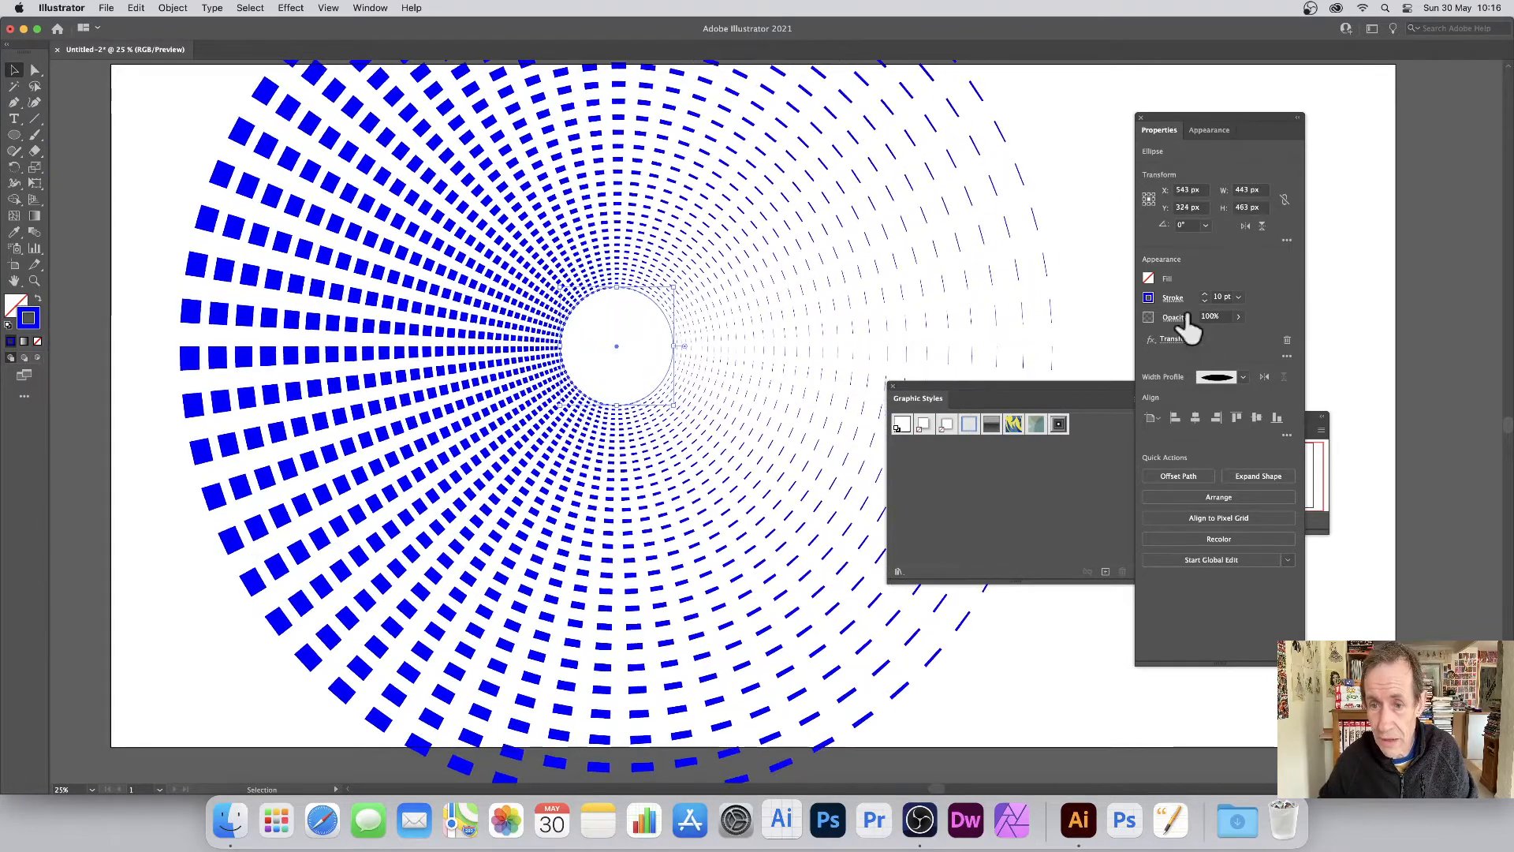
- Save the dashed blue appearance as a new graphic style named Graphic Style 2
{"action": "left_click_drag", "start_coordinate": [1076, 384], "coordinate": [1077, 394]}
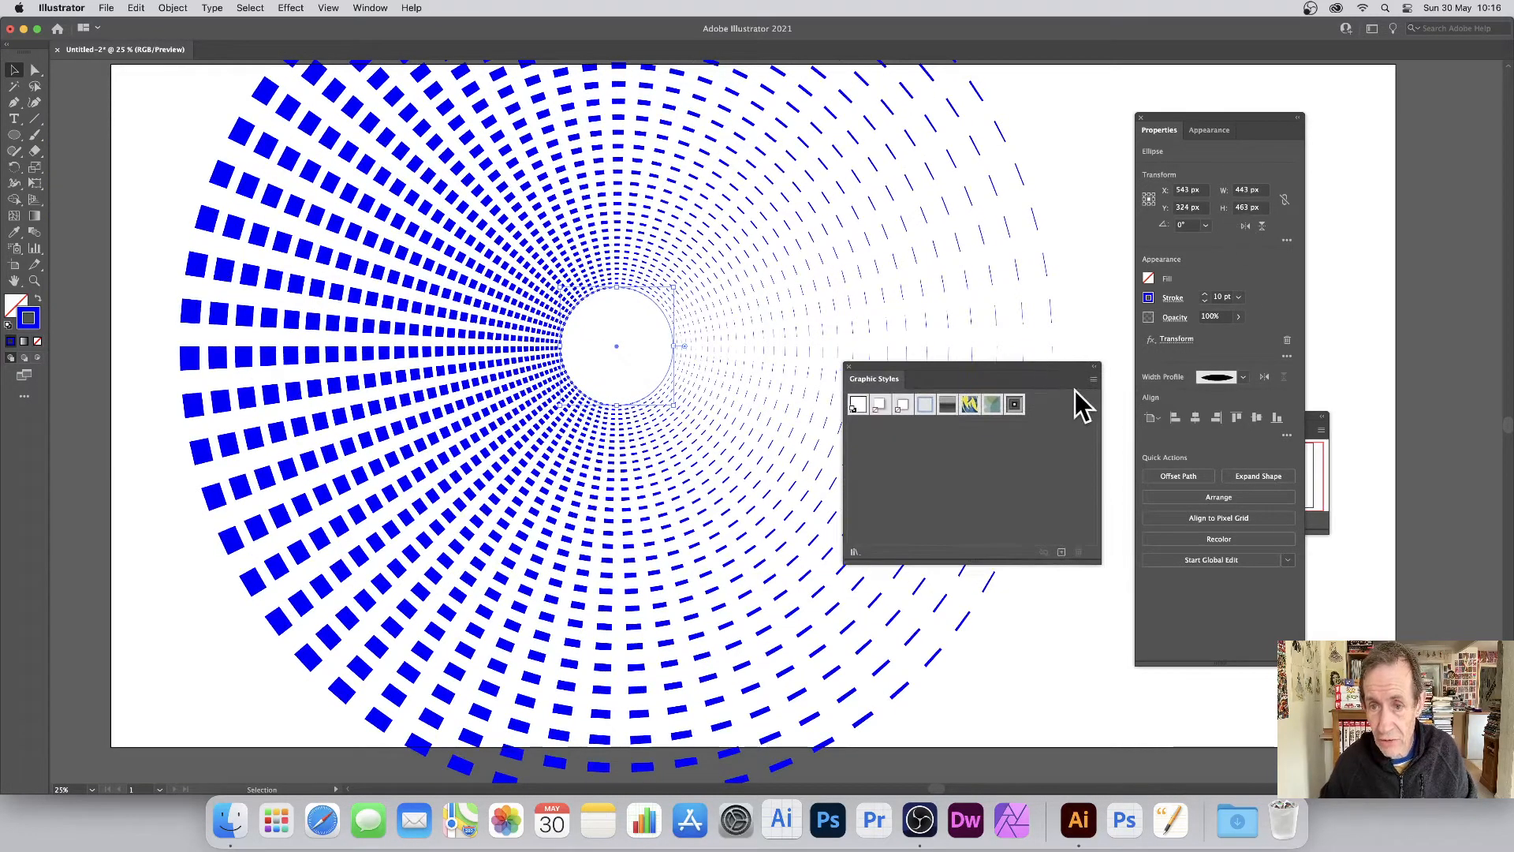
{"action": "left_click", "coordinate": [1094, 381]}
{"action": "left_click", "coordinate": [1128, 380]}
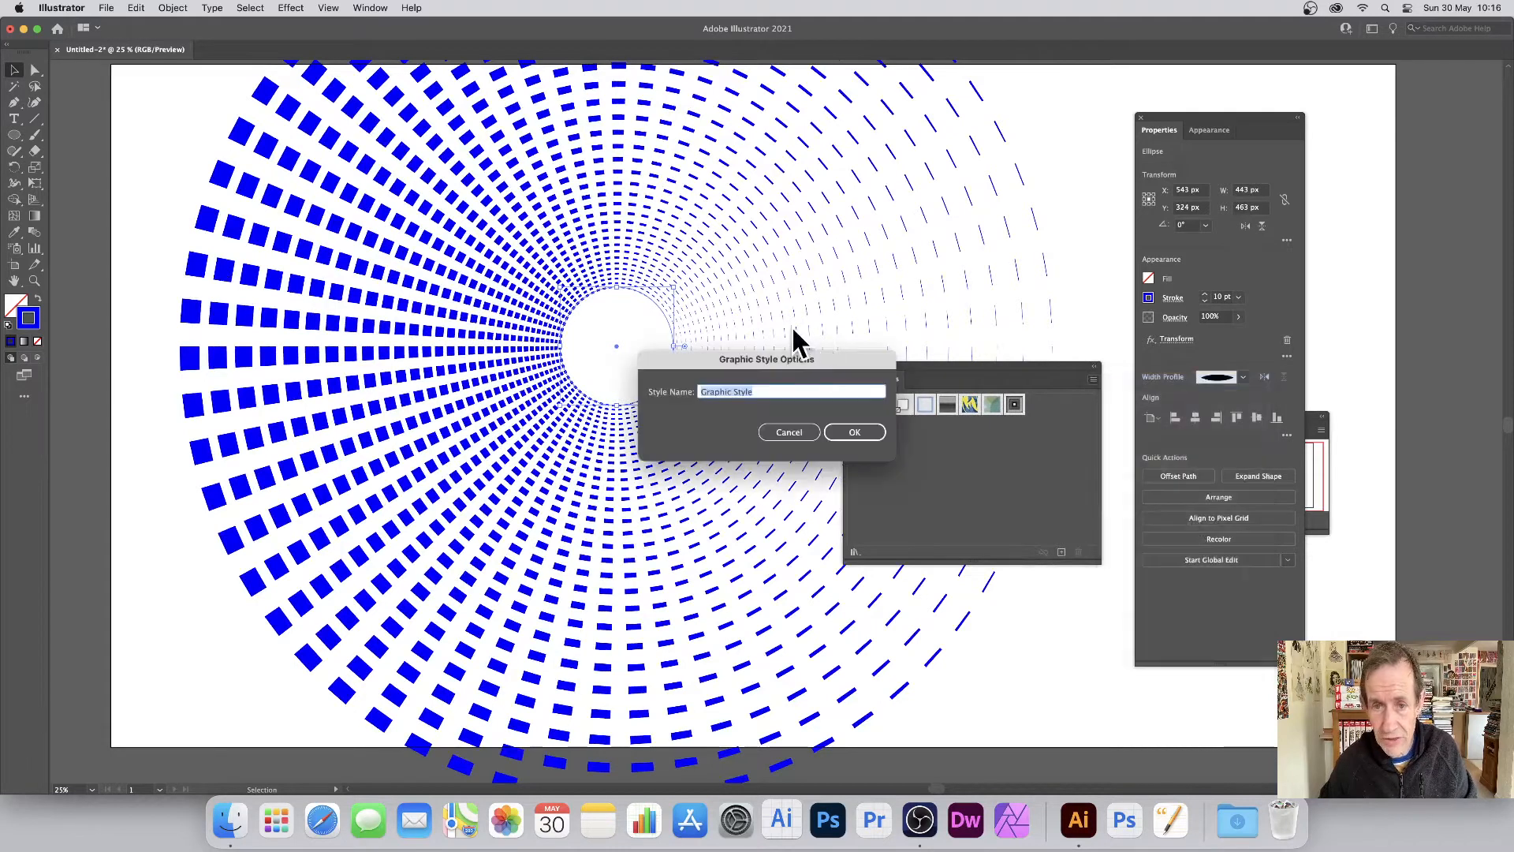
{"action": "left_click", "coordinate": [764, 392]}
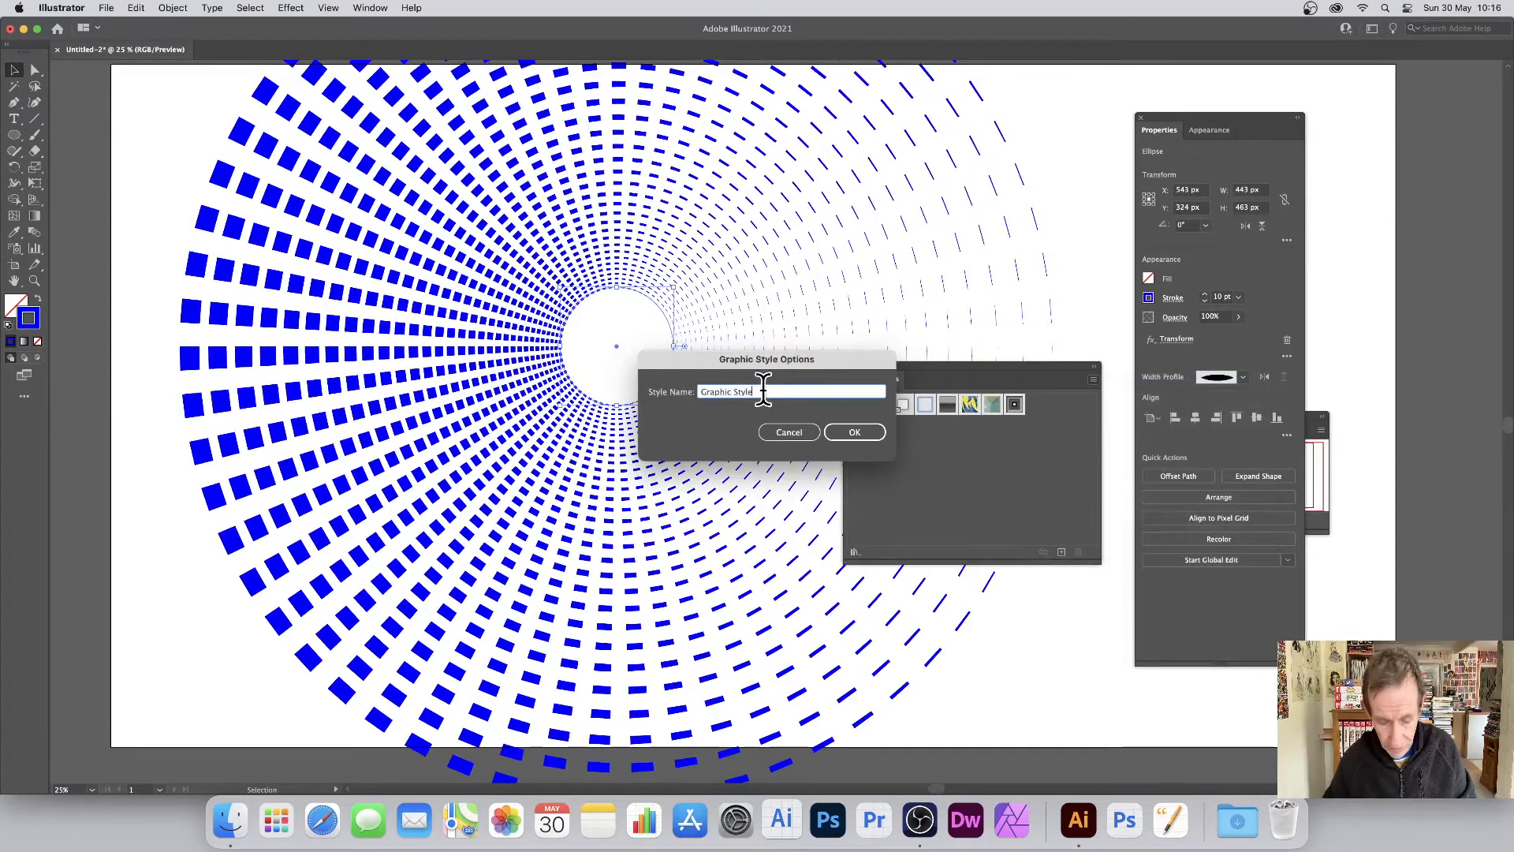
{"action": "type", "text": "2"}
{"action": "key", "text": "Return"}
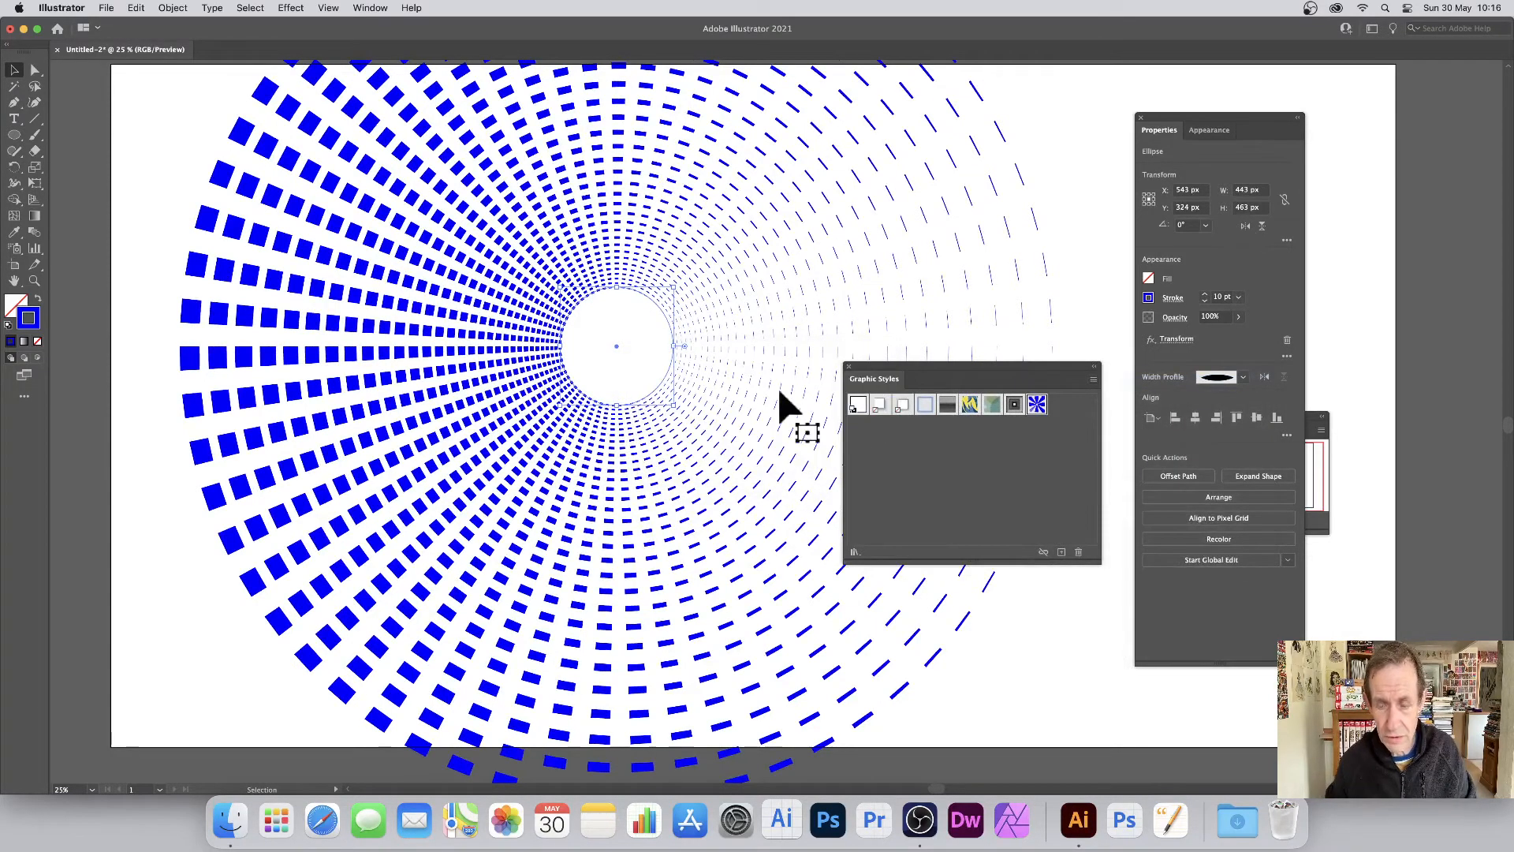
- Delete the blue circle artwork and draw a rectangle about 325 × 309 px in the upper middle of the artboard
{"action": "key", "text": "Delete"}
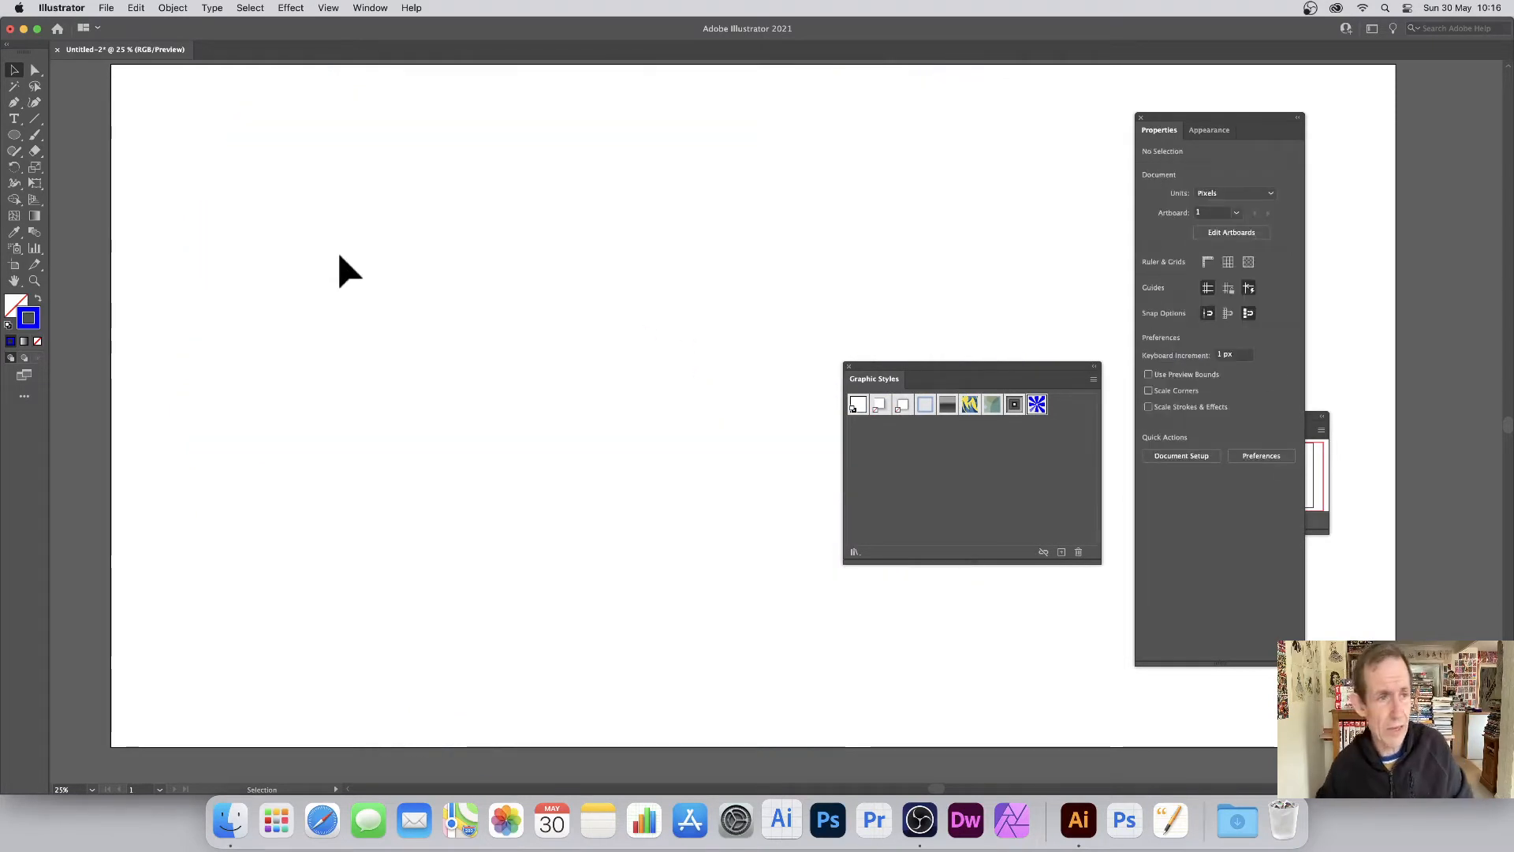
{"action": "left_click_drag", "start_coordinate": [14, 136], "coordinate": [75, 133]}
{"action": "left_click_drag", "start_coordinate": [486, 205], "coordinate": [568, 282]}
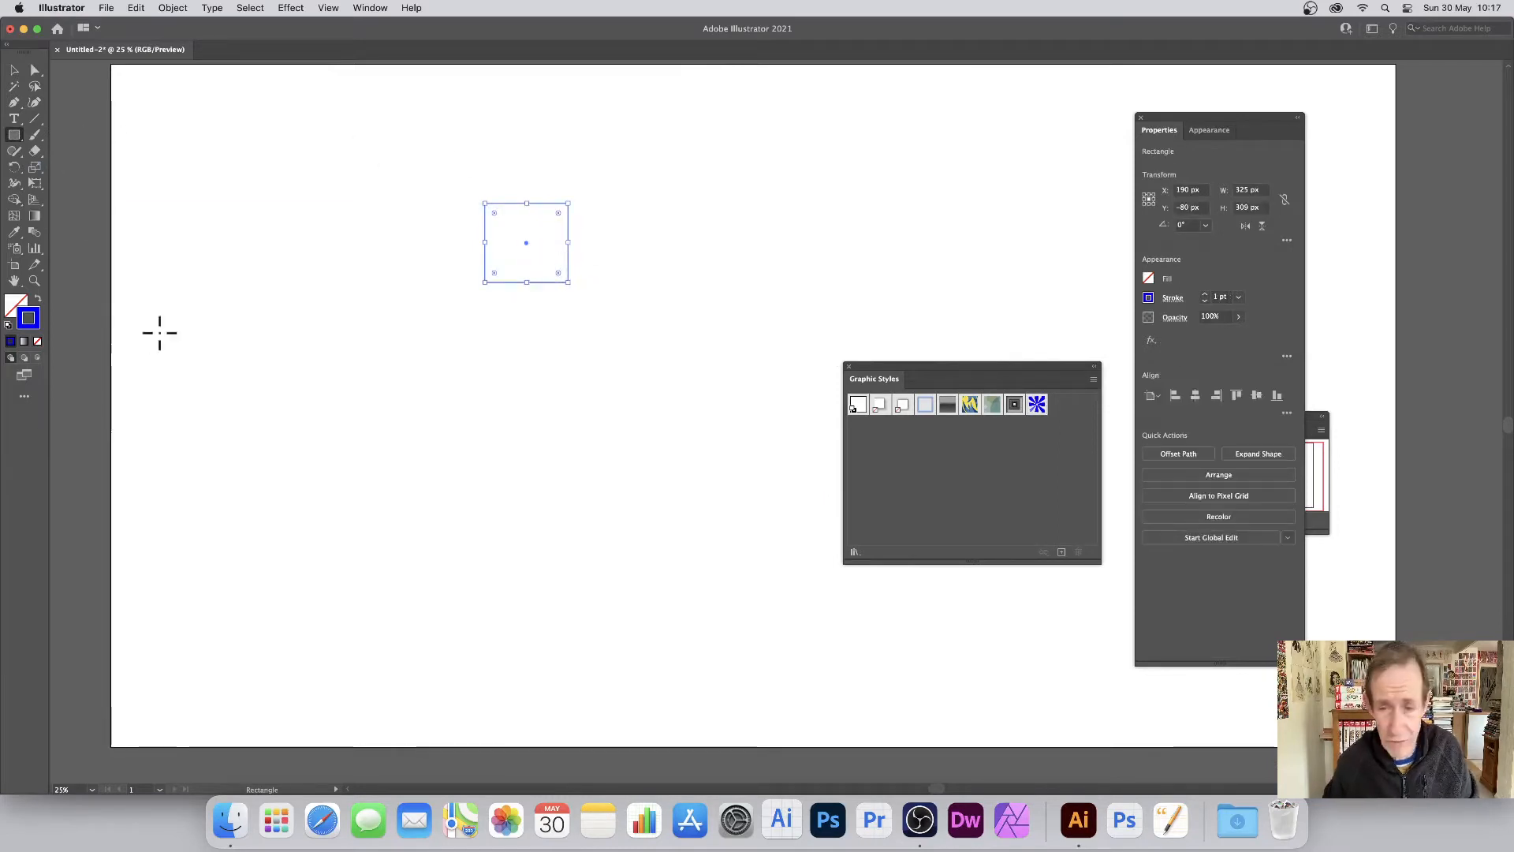
- Give the rectangle a 5 pt black stroke without dashes
{"action": "left_click", "coordinate": [1239, 298]}
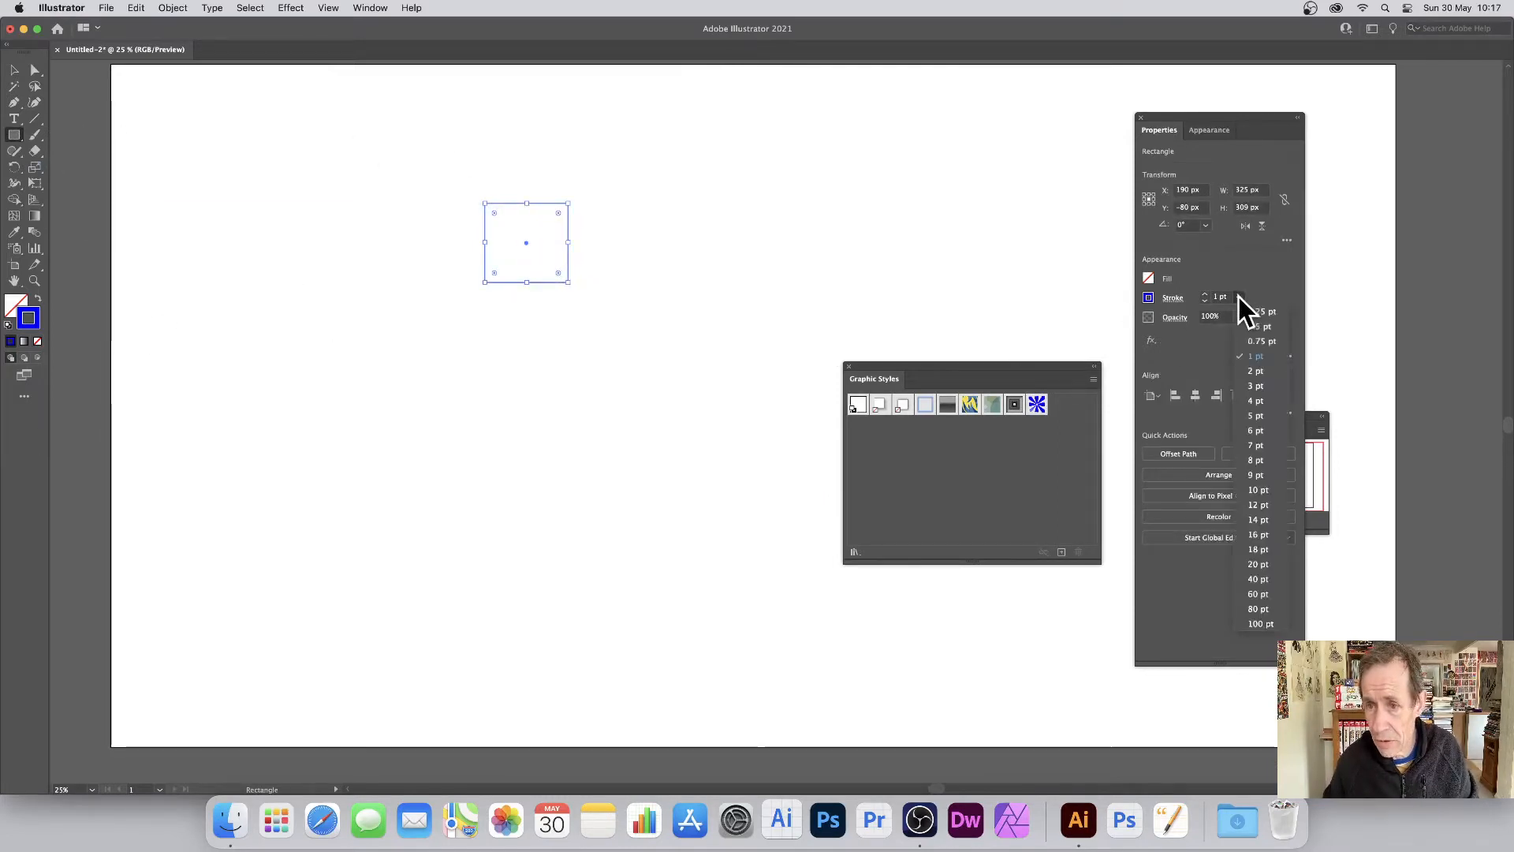
{"action": "left_click", "coordinate": [1257, 417]}
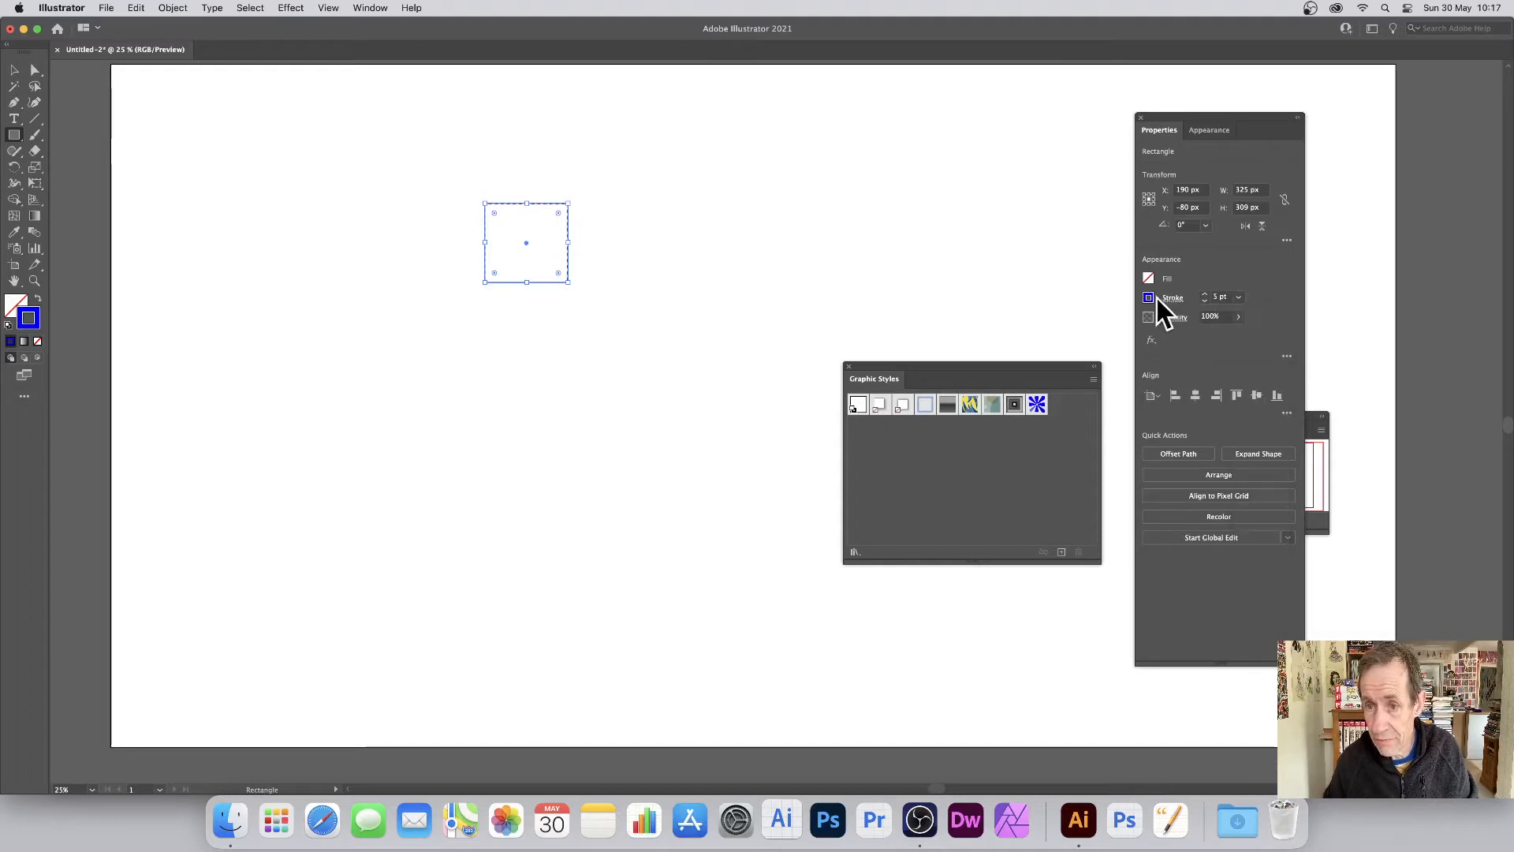
{"action": "left_click", "coordinate": [1151, 298]}
{"action": "left_click", "coordinate": [1029, 345]}
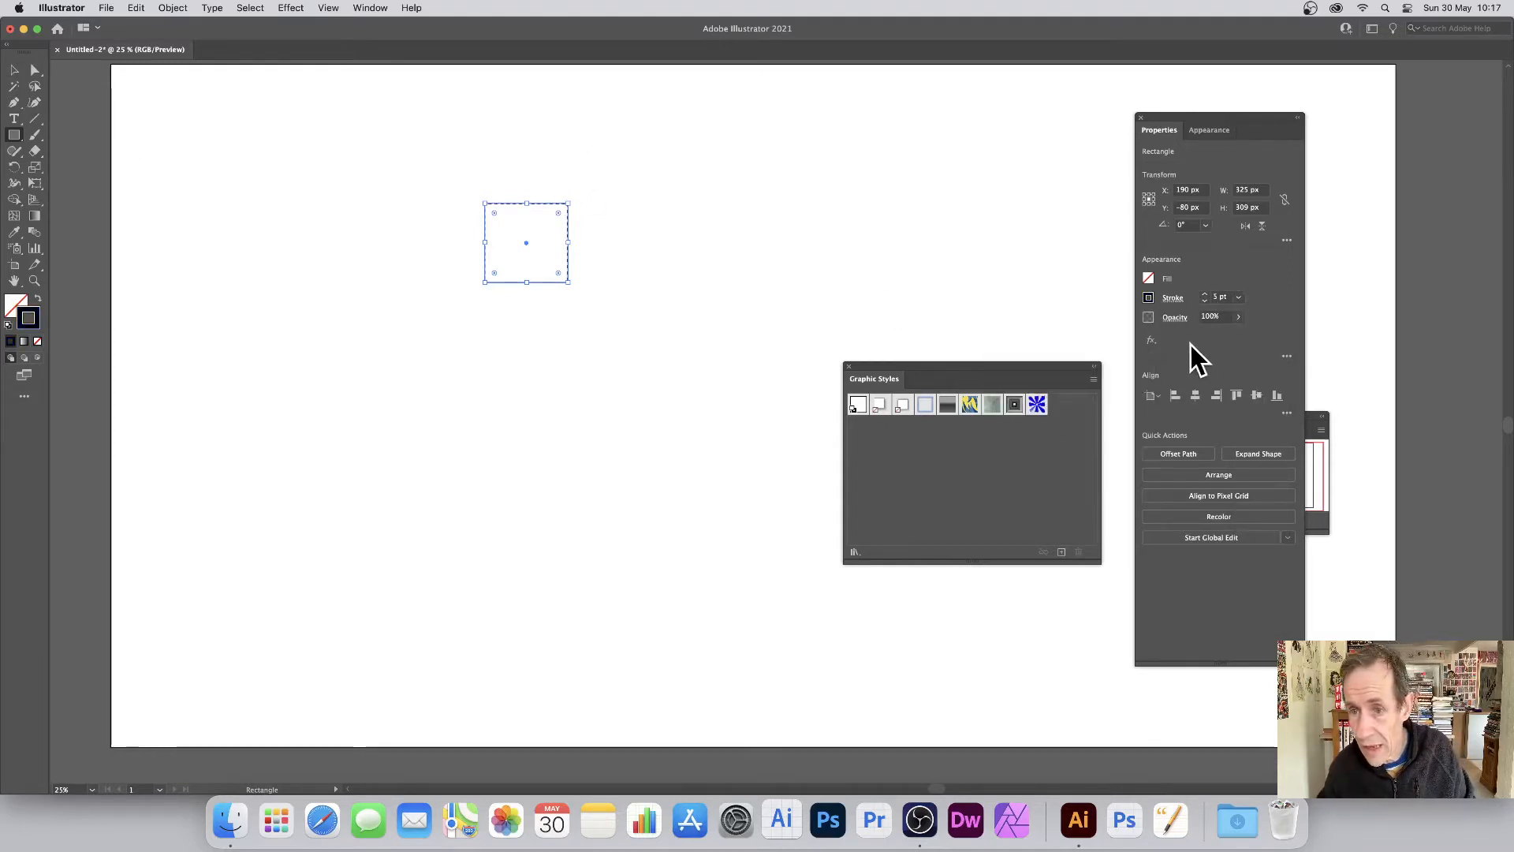
{"action": "left_click", "coordinate": [1171, 301]}
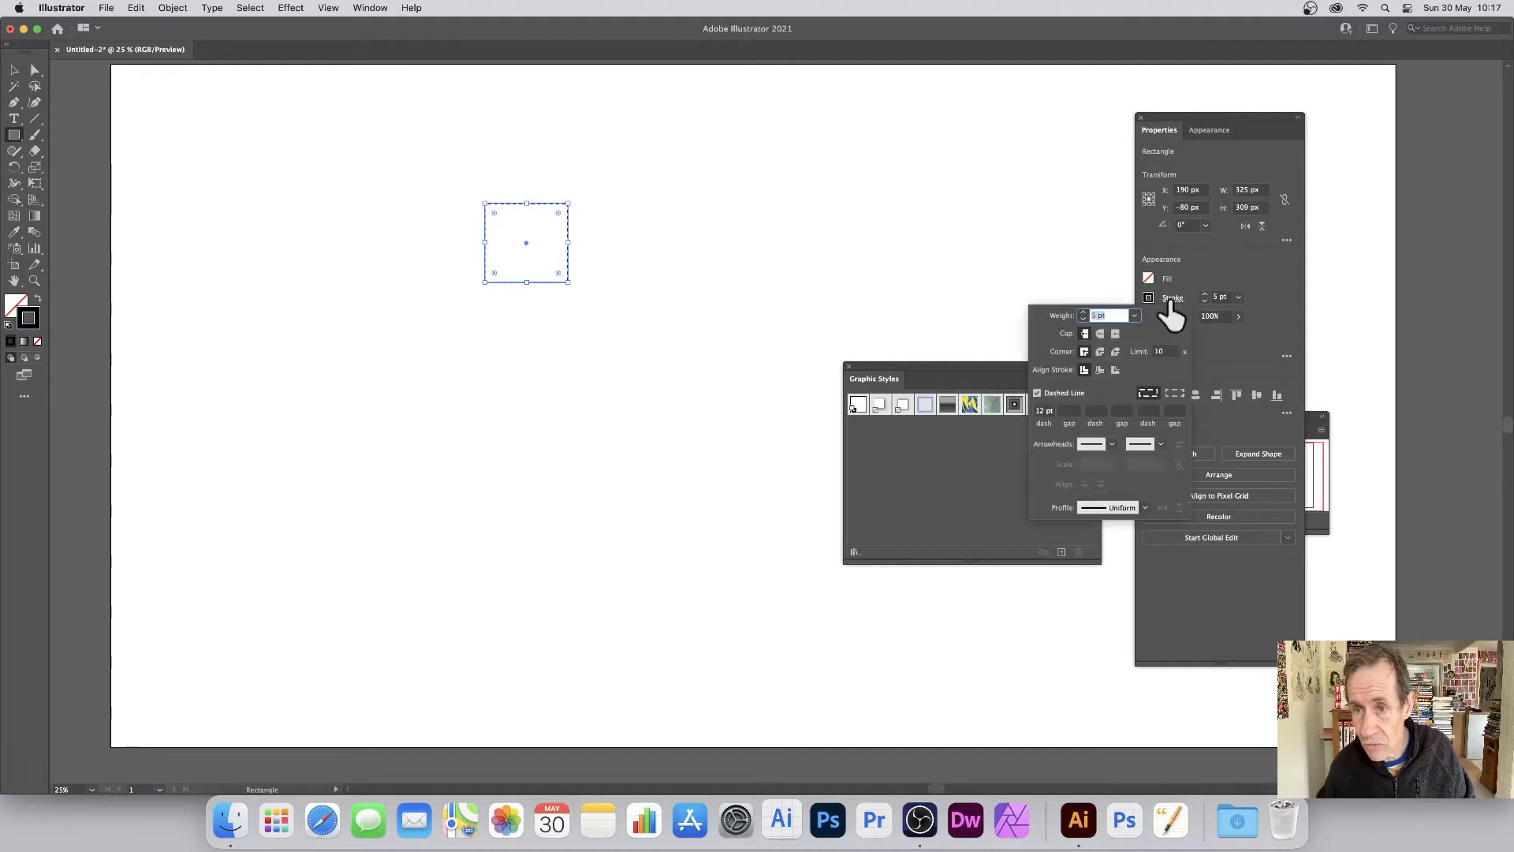
{"action": "left_click", "coordinate": [1038, 393]}
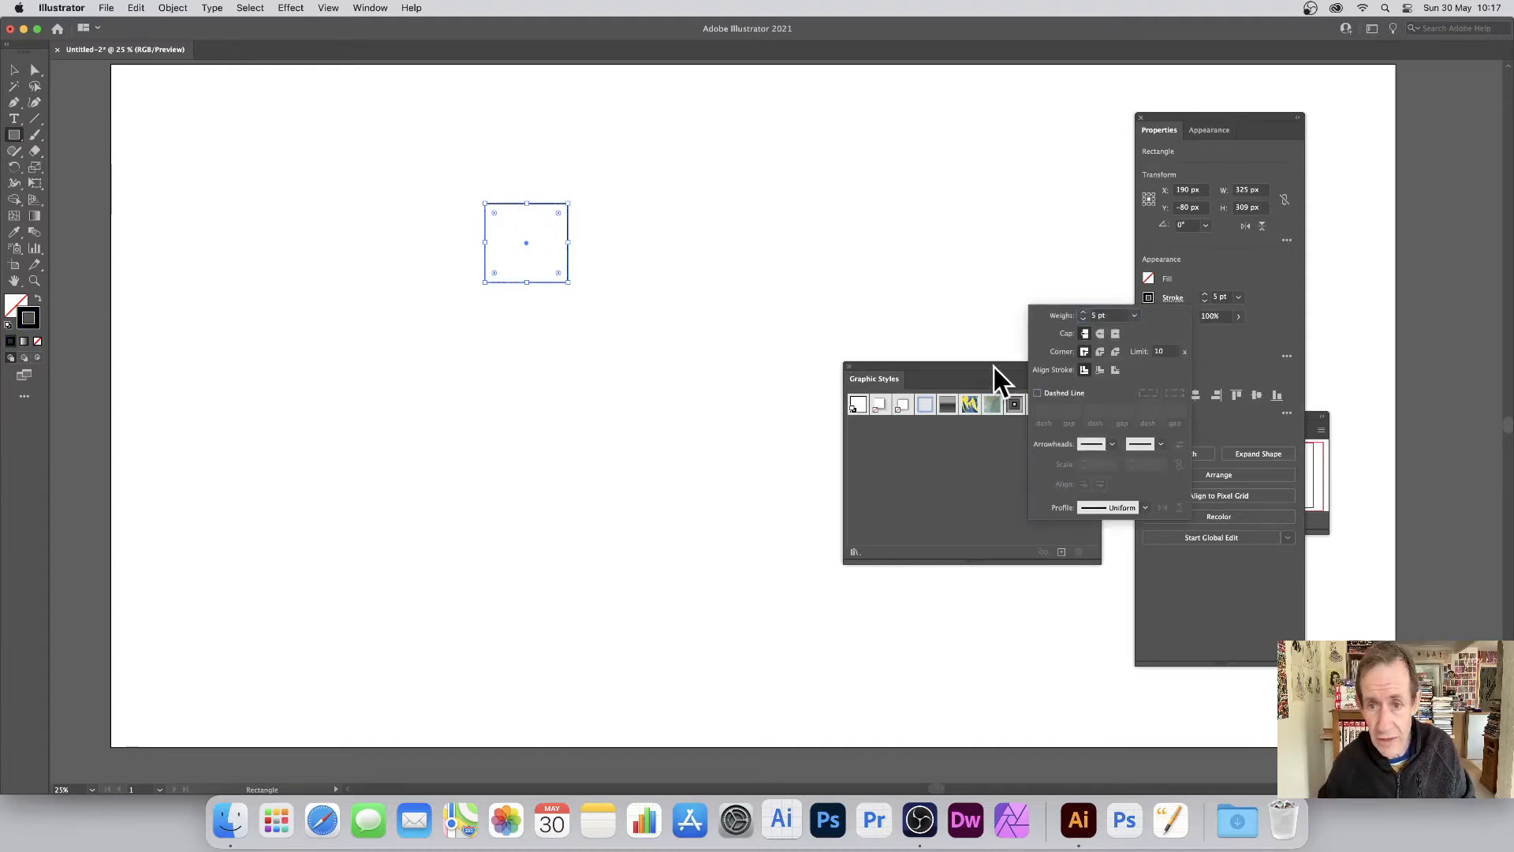
{"action": "left_click", "coordinate": [991, 364]}
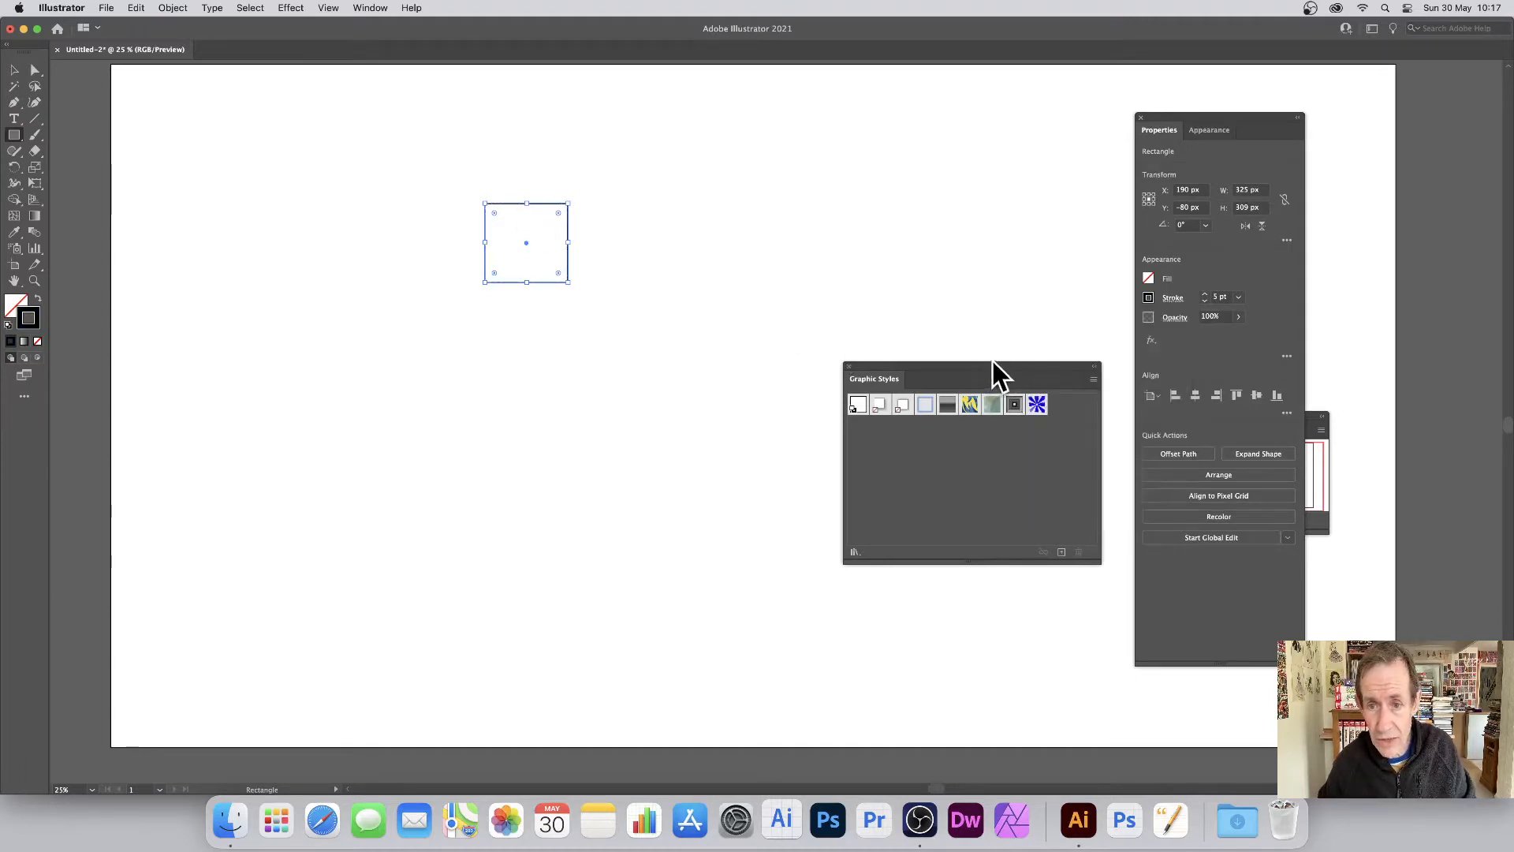
- Try Graphic Style 2 on the rectangle and settle on the zoom 1 graphic style
{"action": "left_click", "coordinate": [290, 8]}
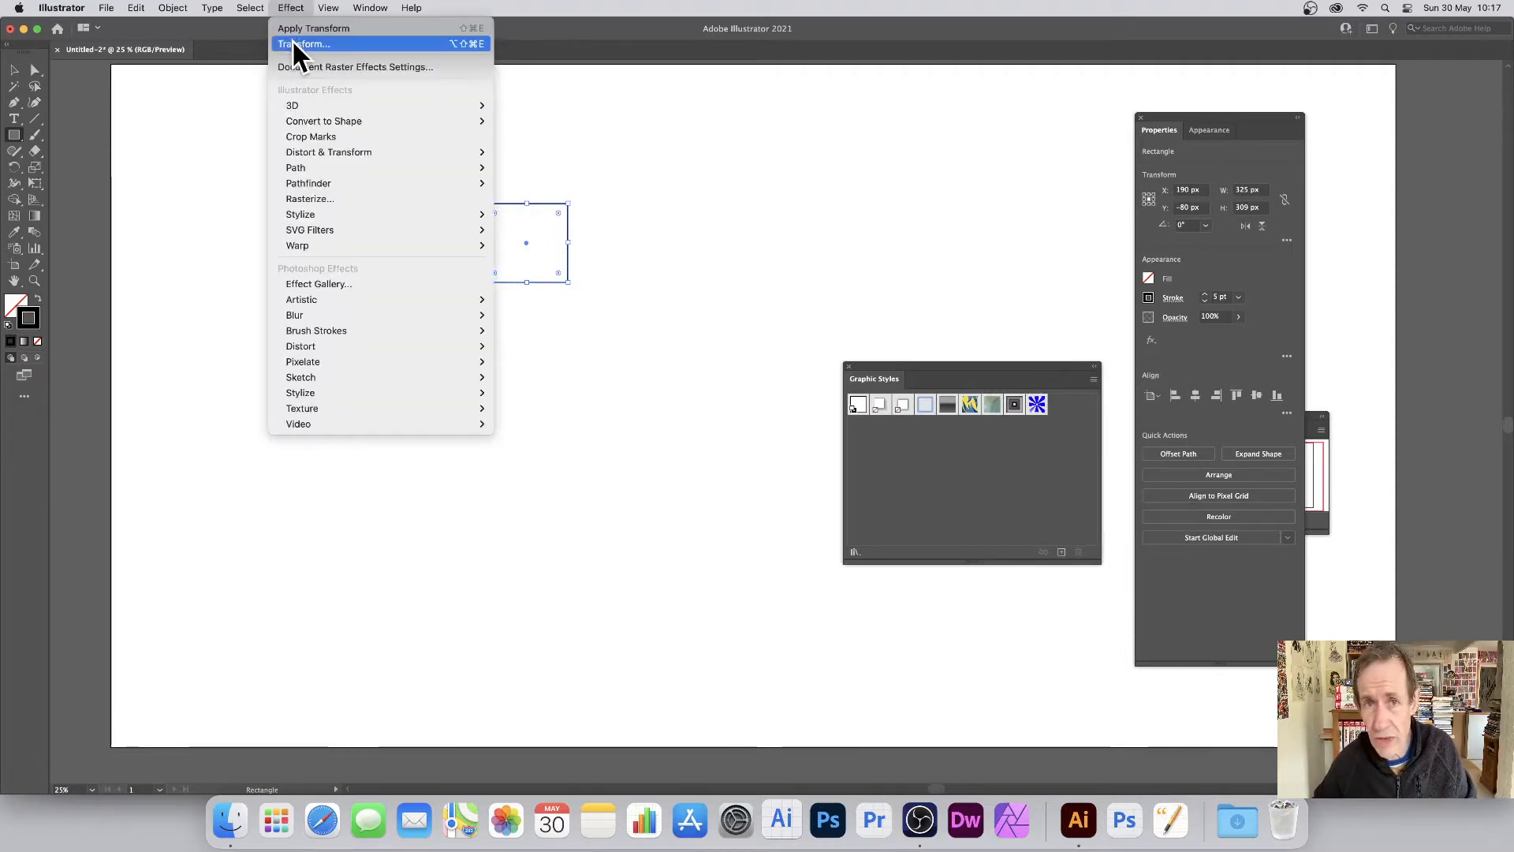
{"action": "left_click", "coordinate": [1010, 419]}
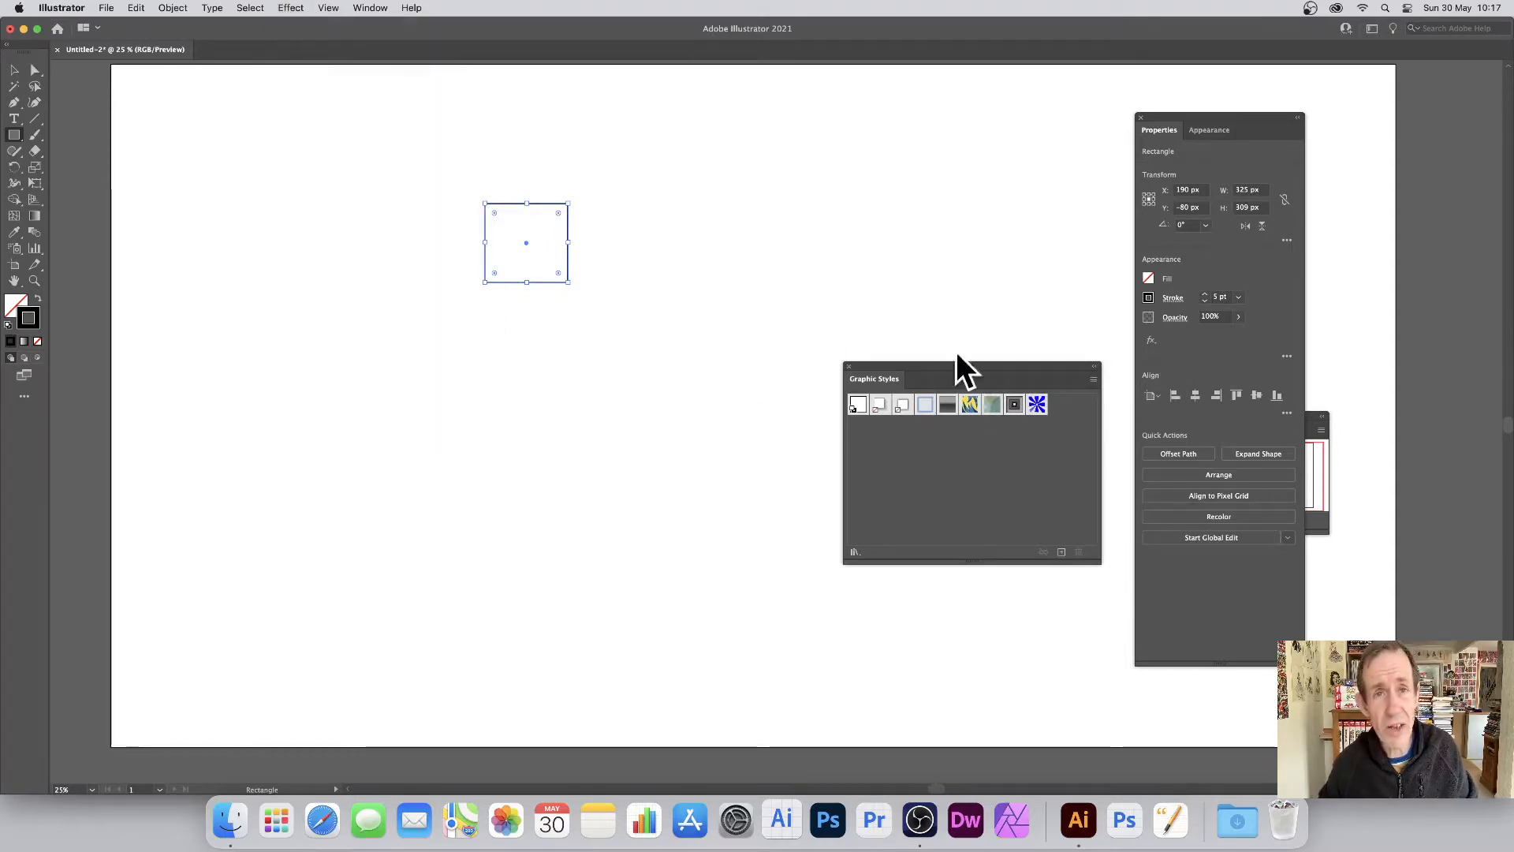
{"action": "left_click", "coordinate": [1015, 406]}
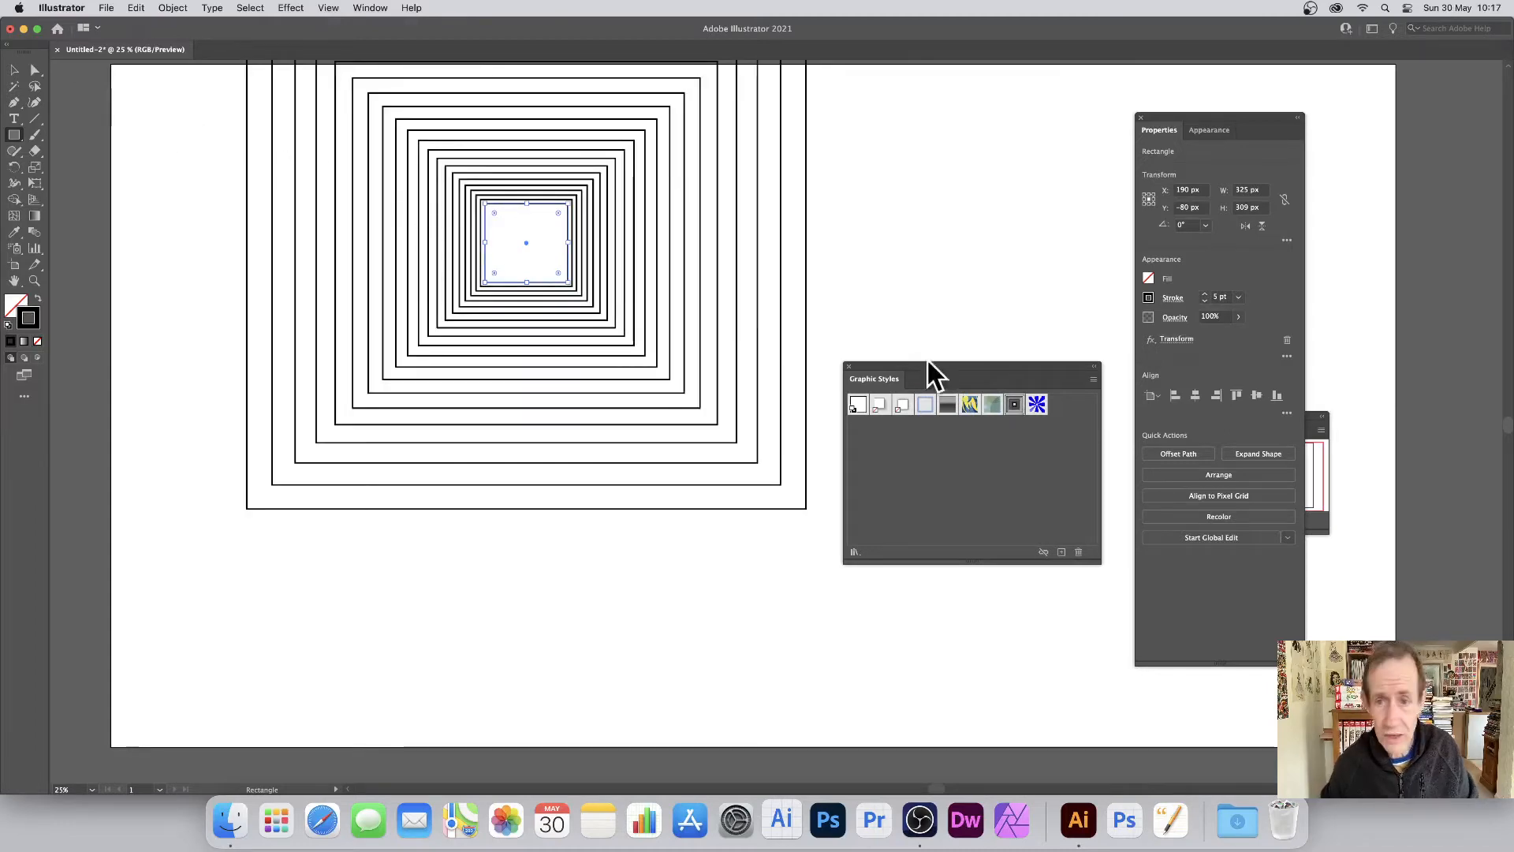
{"action": "left_click", "coordinate": [1038, 404]}
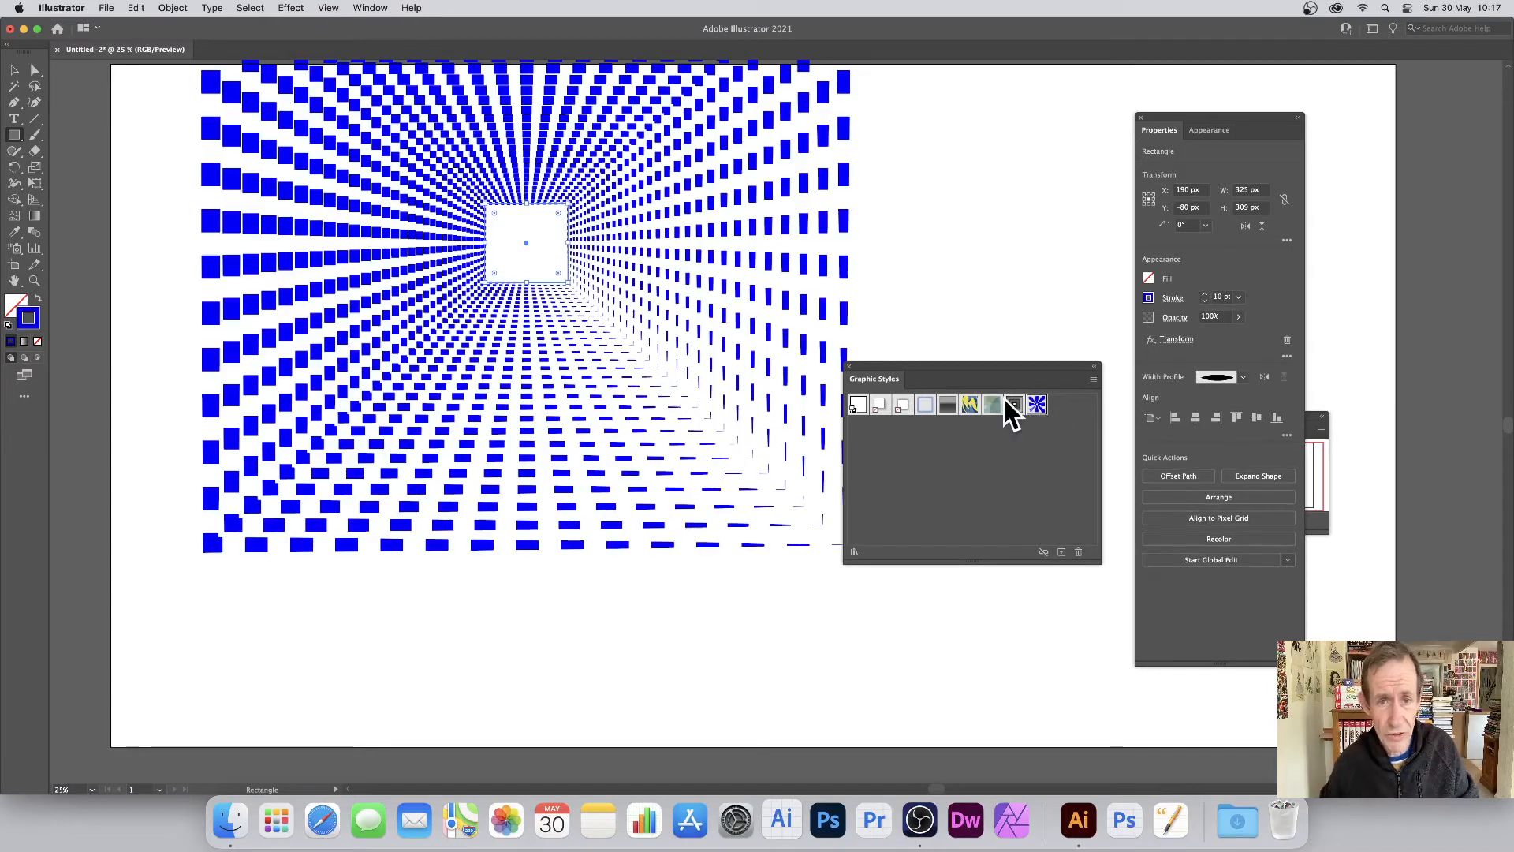
{"action": "left_click", "coordinate": [1006, 401]}
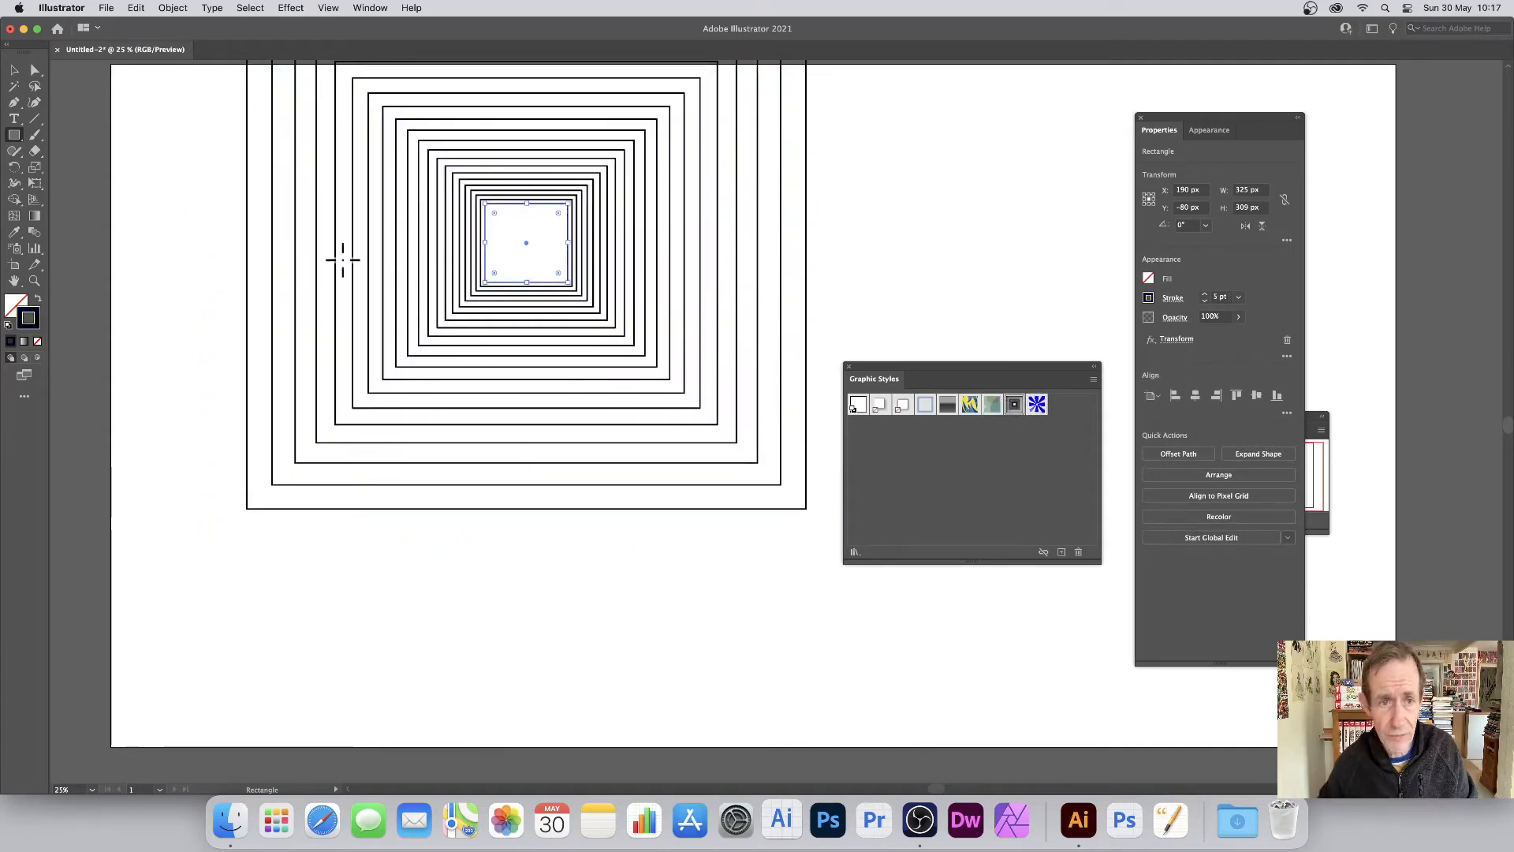
- Move the rectangle straight down to about Y 168 px and duplicate its 5 pt black stroke in the appearance
{"action": "left_click", "coordinate": [14, 70]}
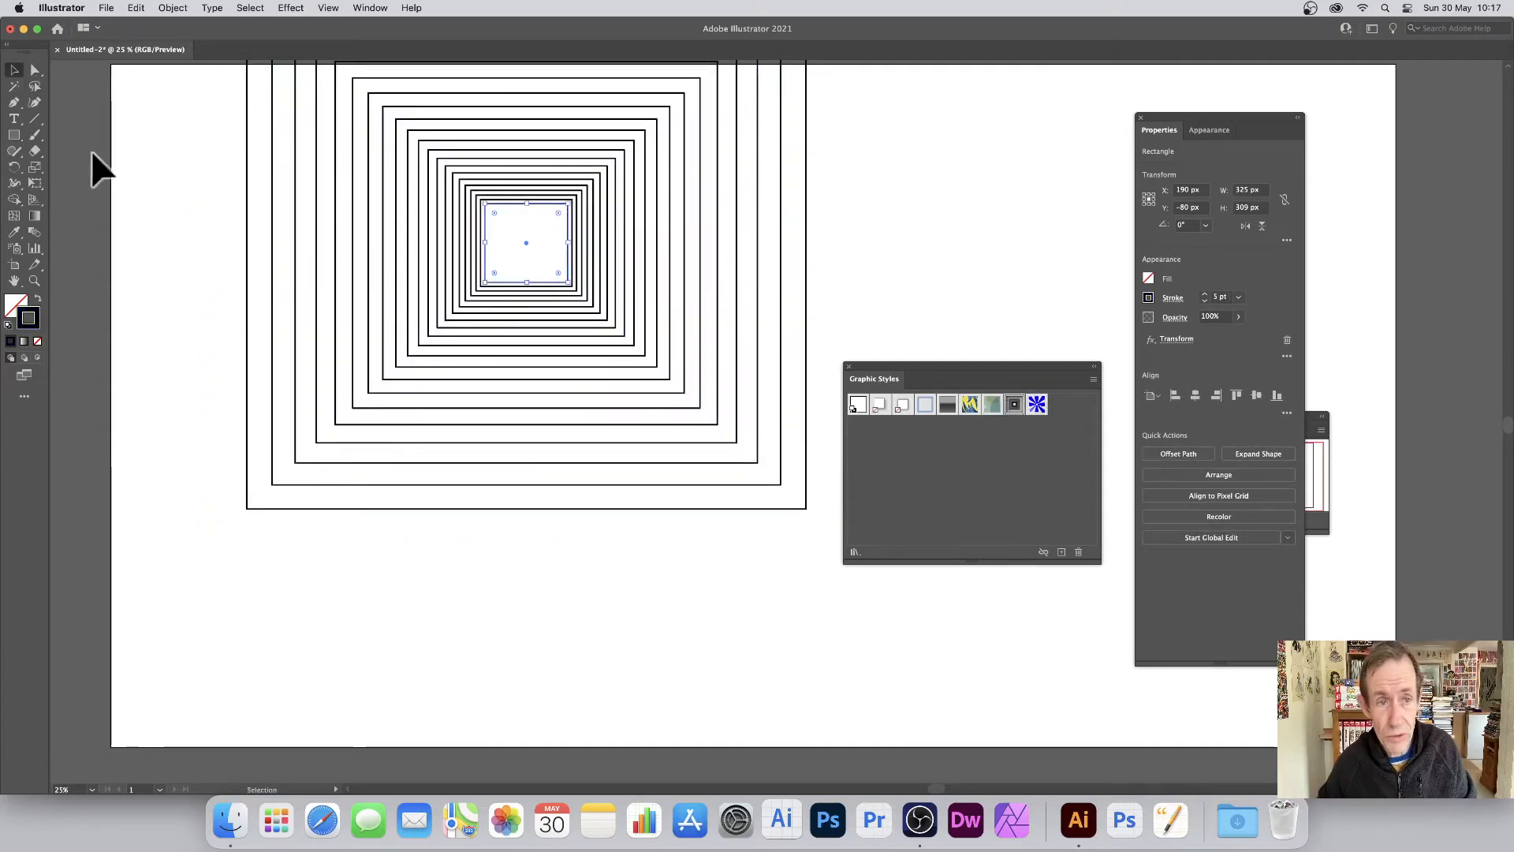
{"action": "left_click_drag", "start_coordinate": [564, 206], "coordinate": [565, 270]}
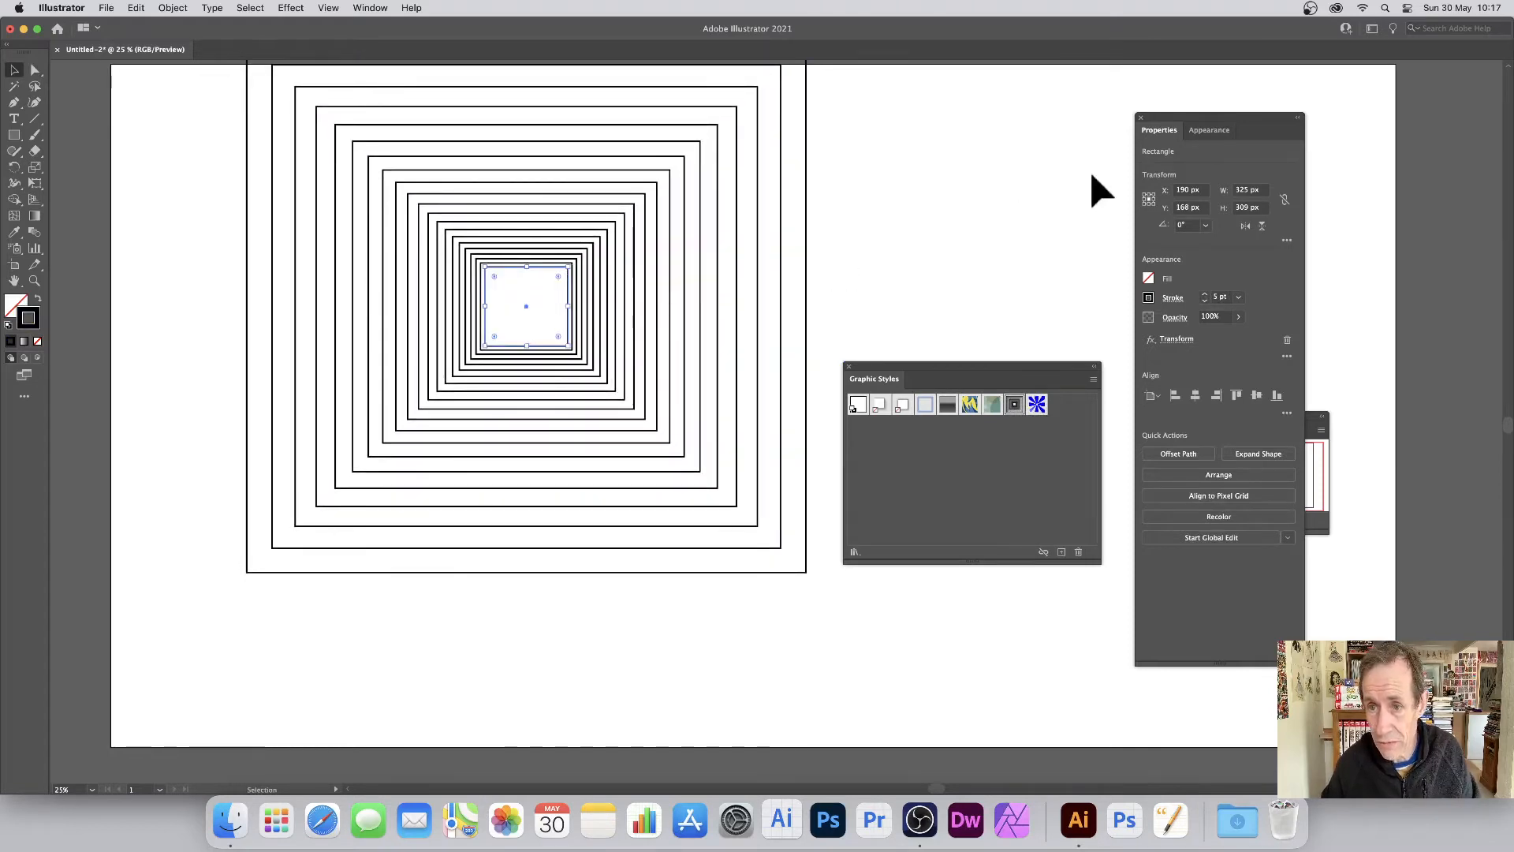
{"action": "left_click", "coordinate": [1210, 130]}
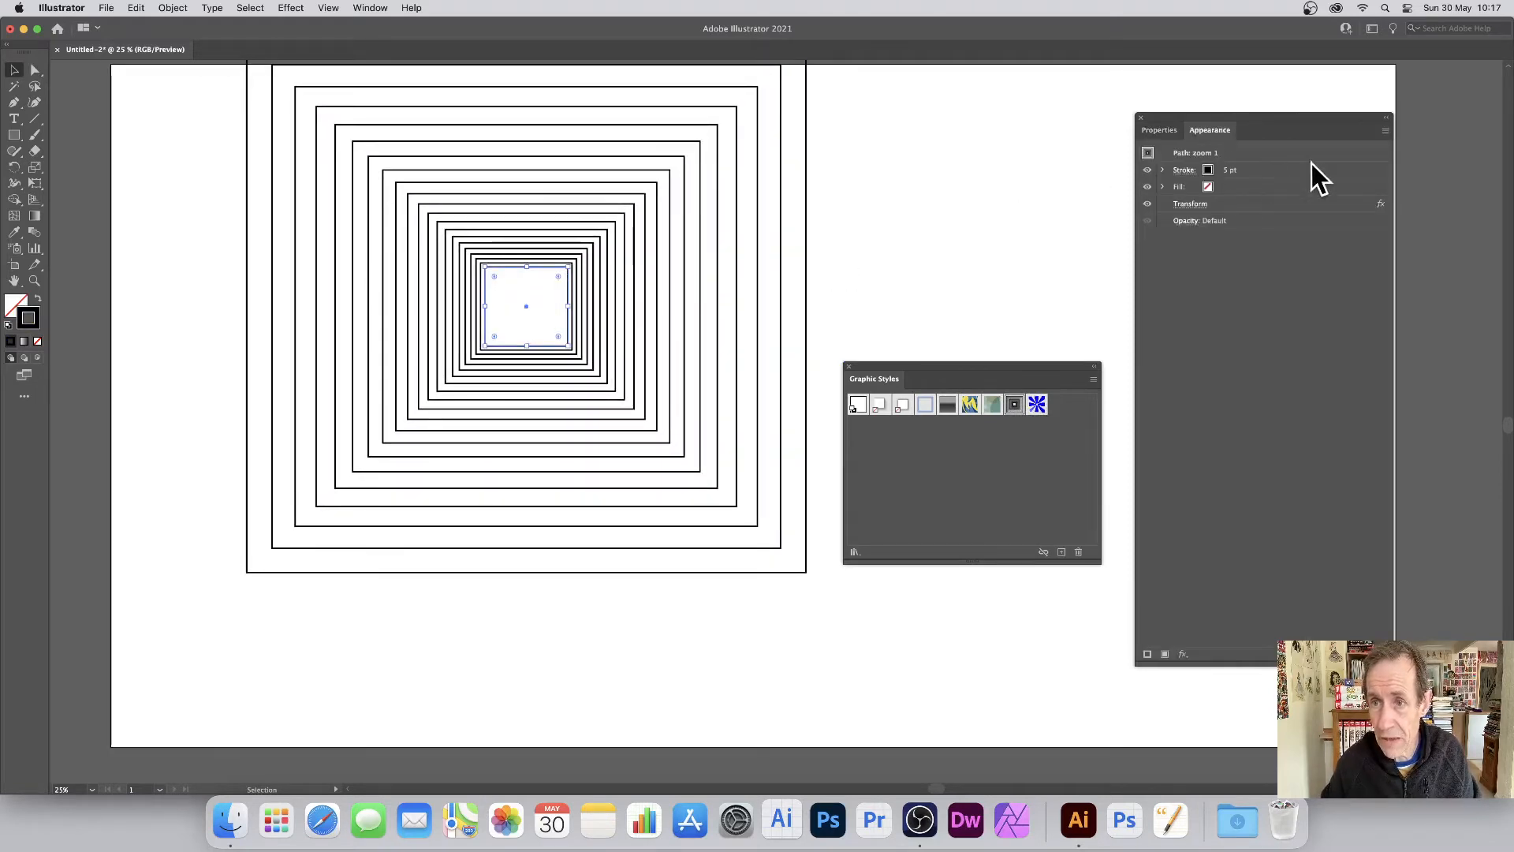
{"action": "left_click", "coordinate": [1254, 174]}
{"action": "left_click", "coordinate": [1385, 131]}
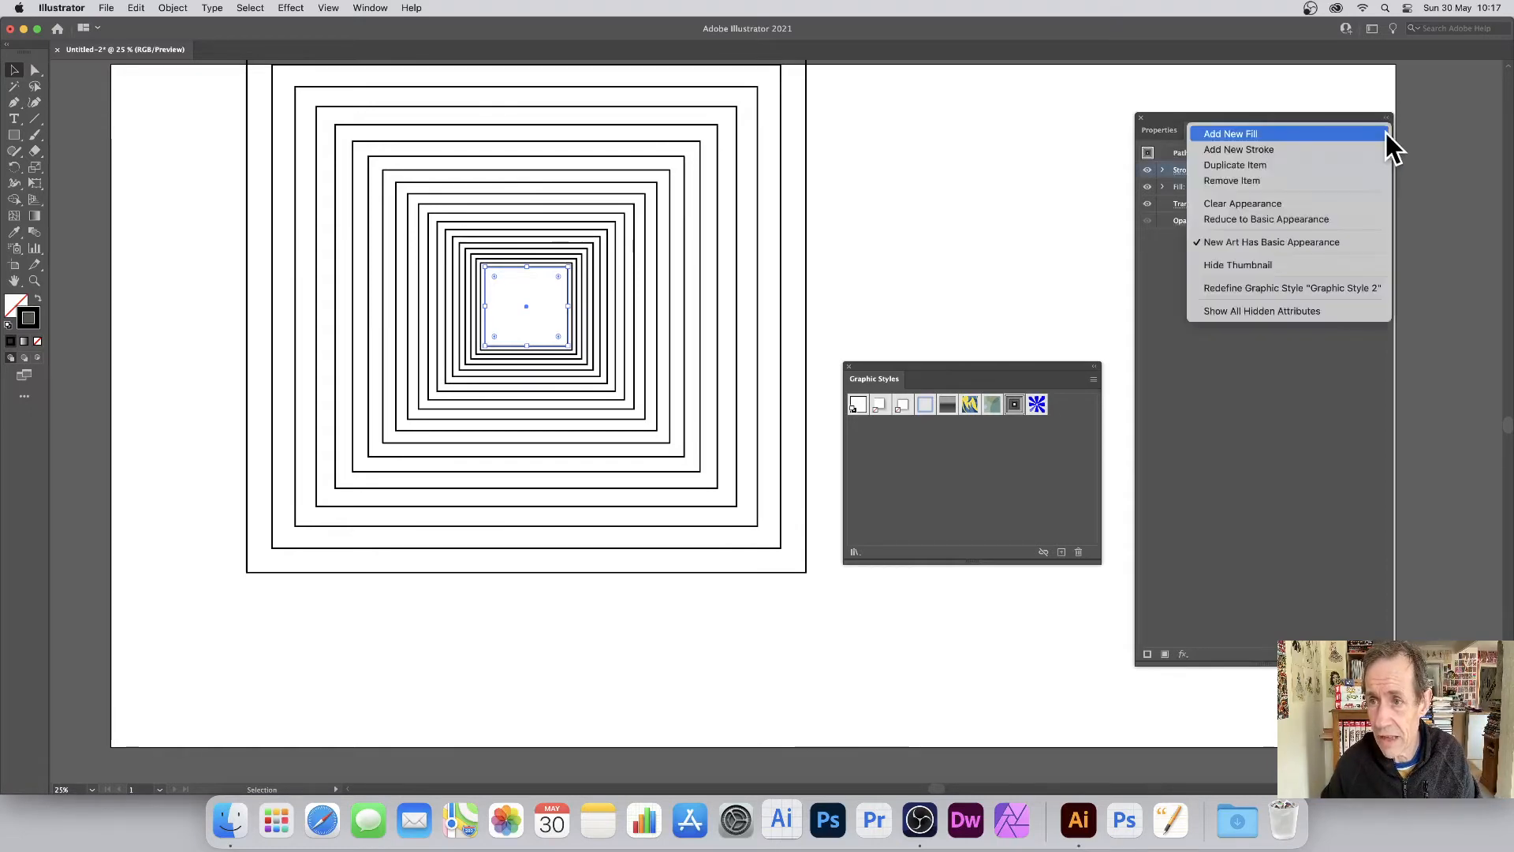
{"action": "left_click", "coordinate": [1268, 164]}
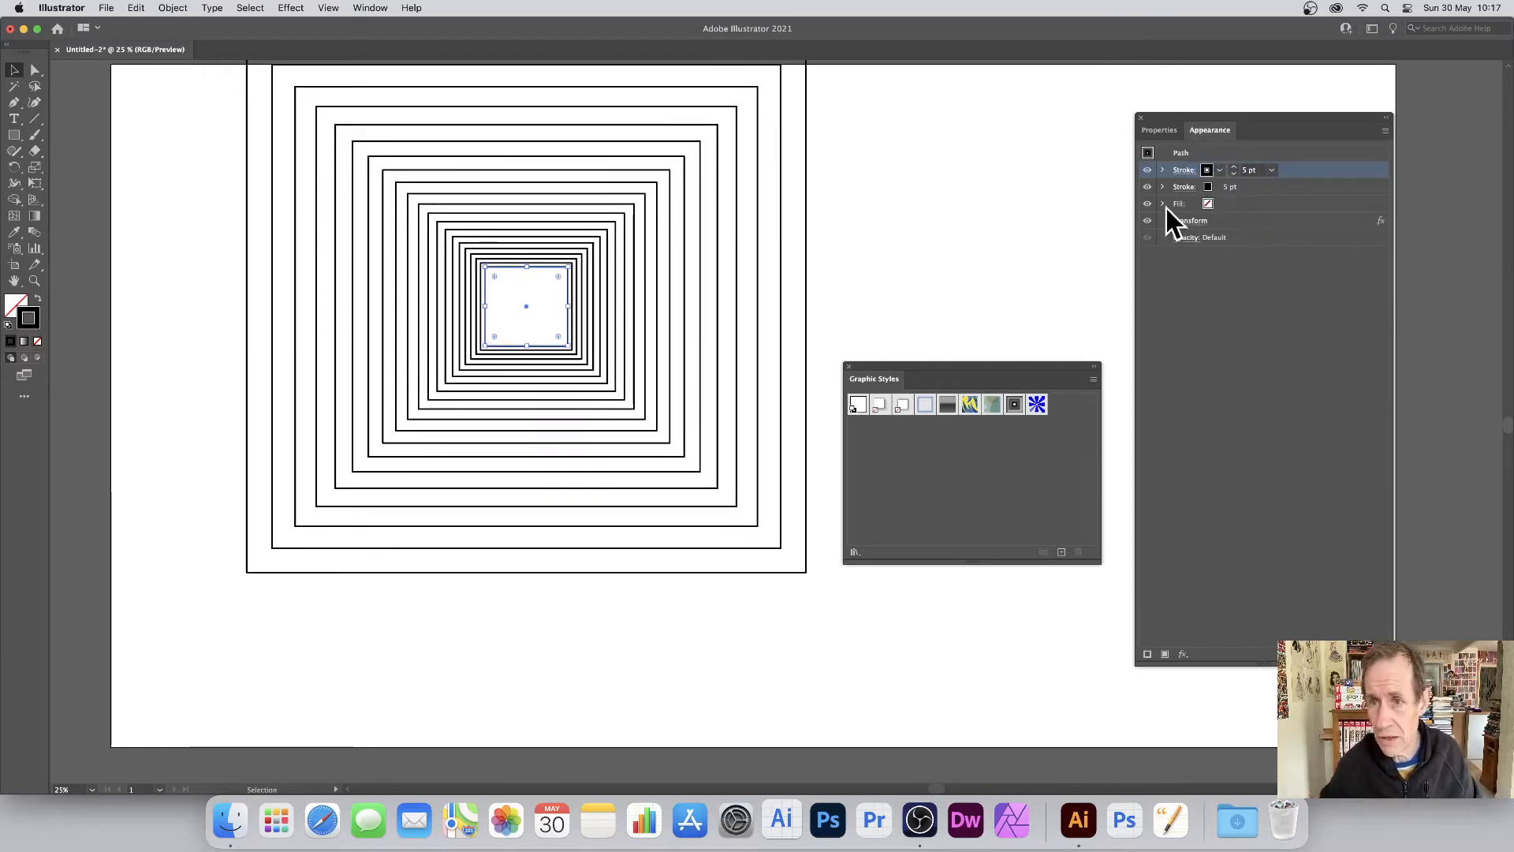
- Set the lower of the rectangle's two strokes to 10 pt and colour it red
{"action": "left_click", "coordinate": [1272, 188]}
{"action": "left_click", "coordinate": [1273, 190]}
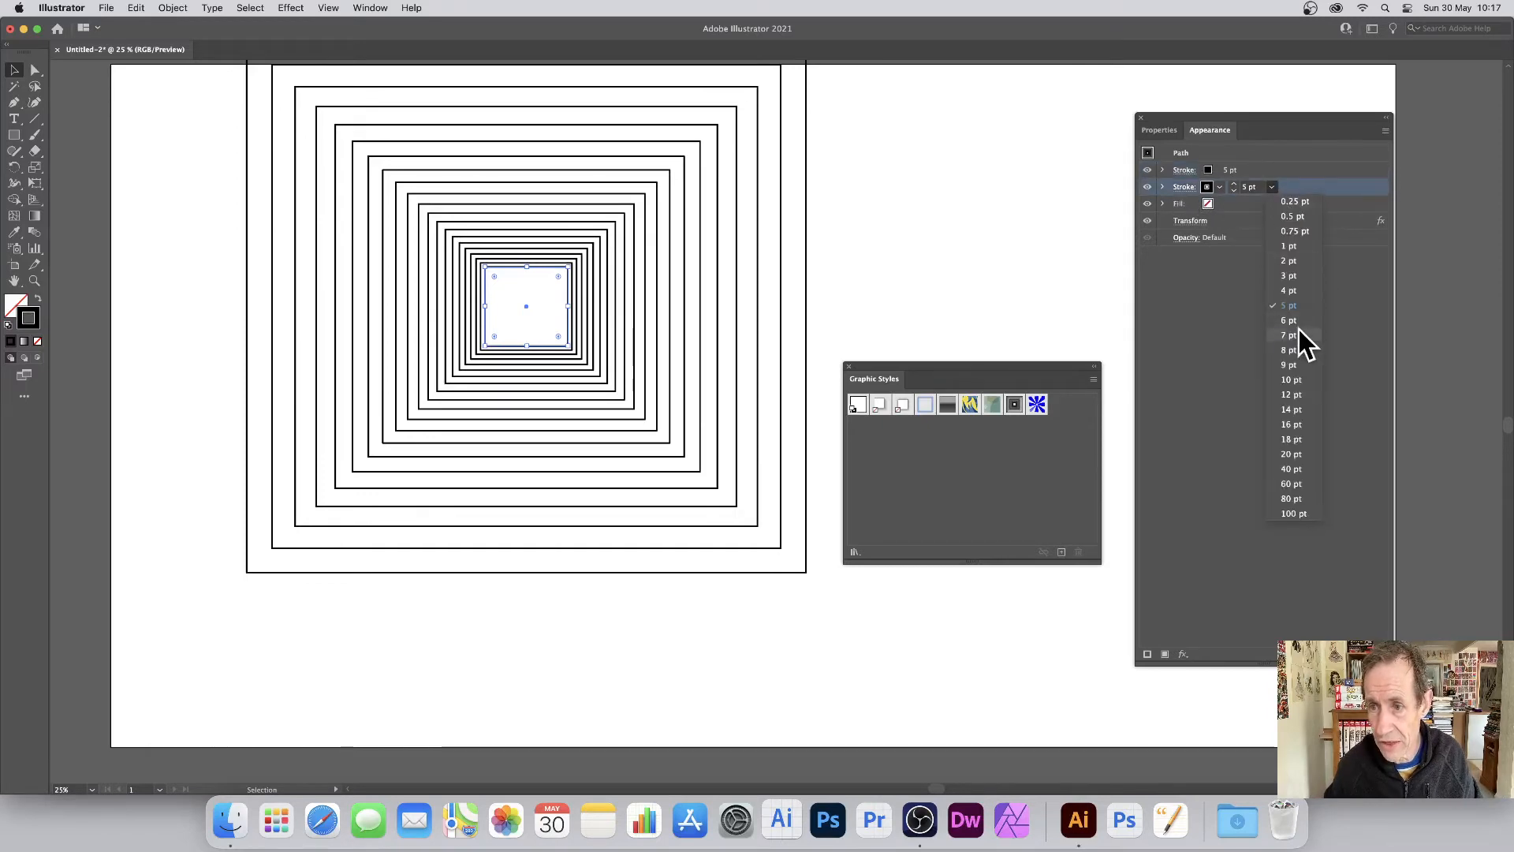
{"action": "left_click", "coordinate": [1291, 380]}
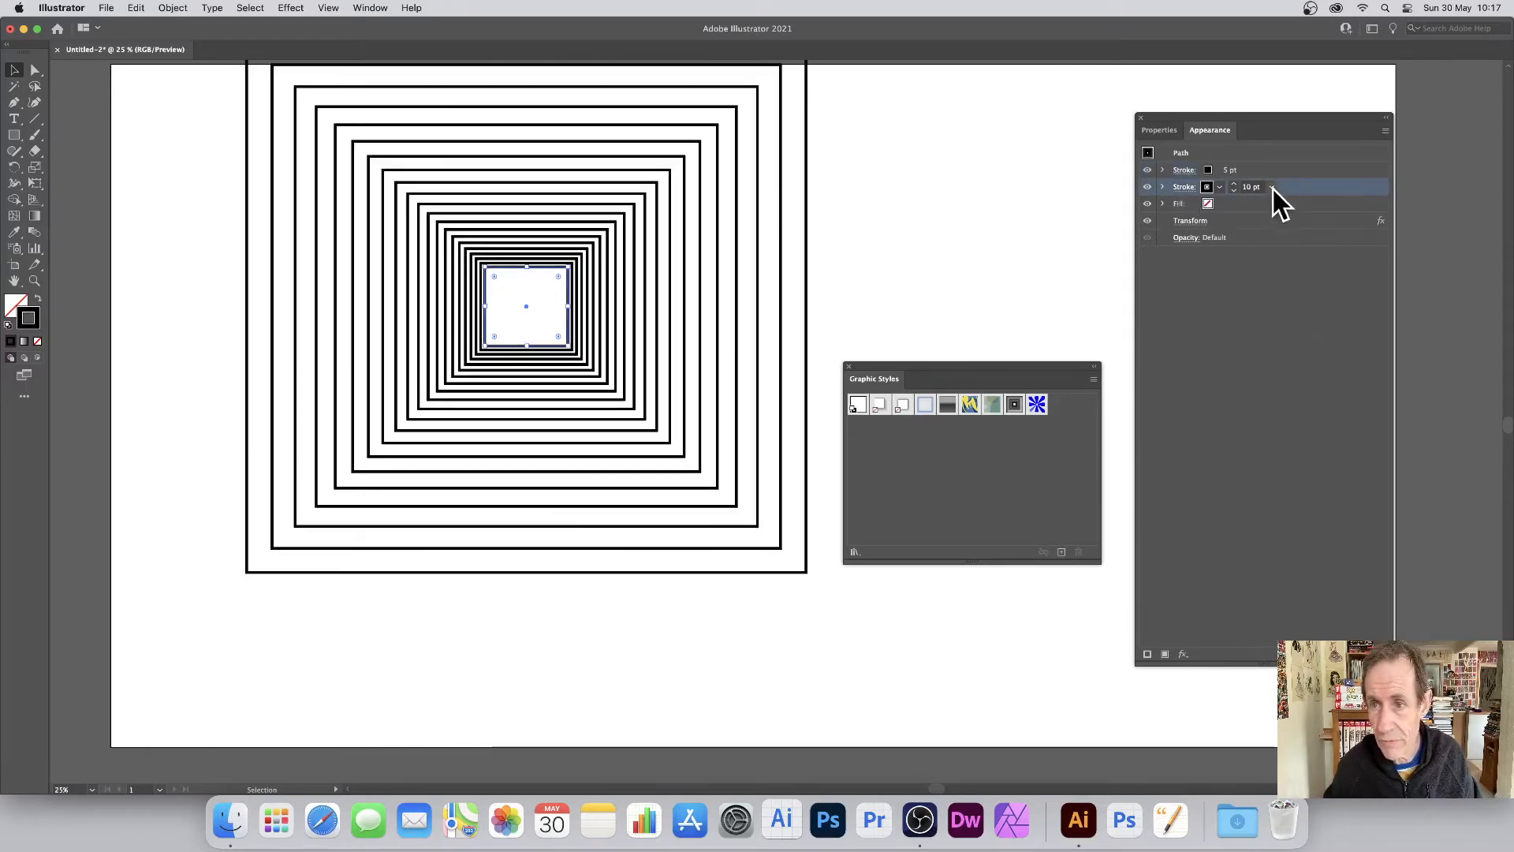
{"action": "left_click", "coordinate": [1215, 187]}
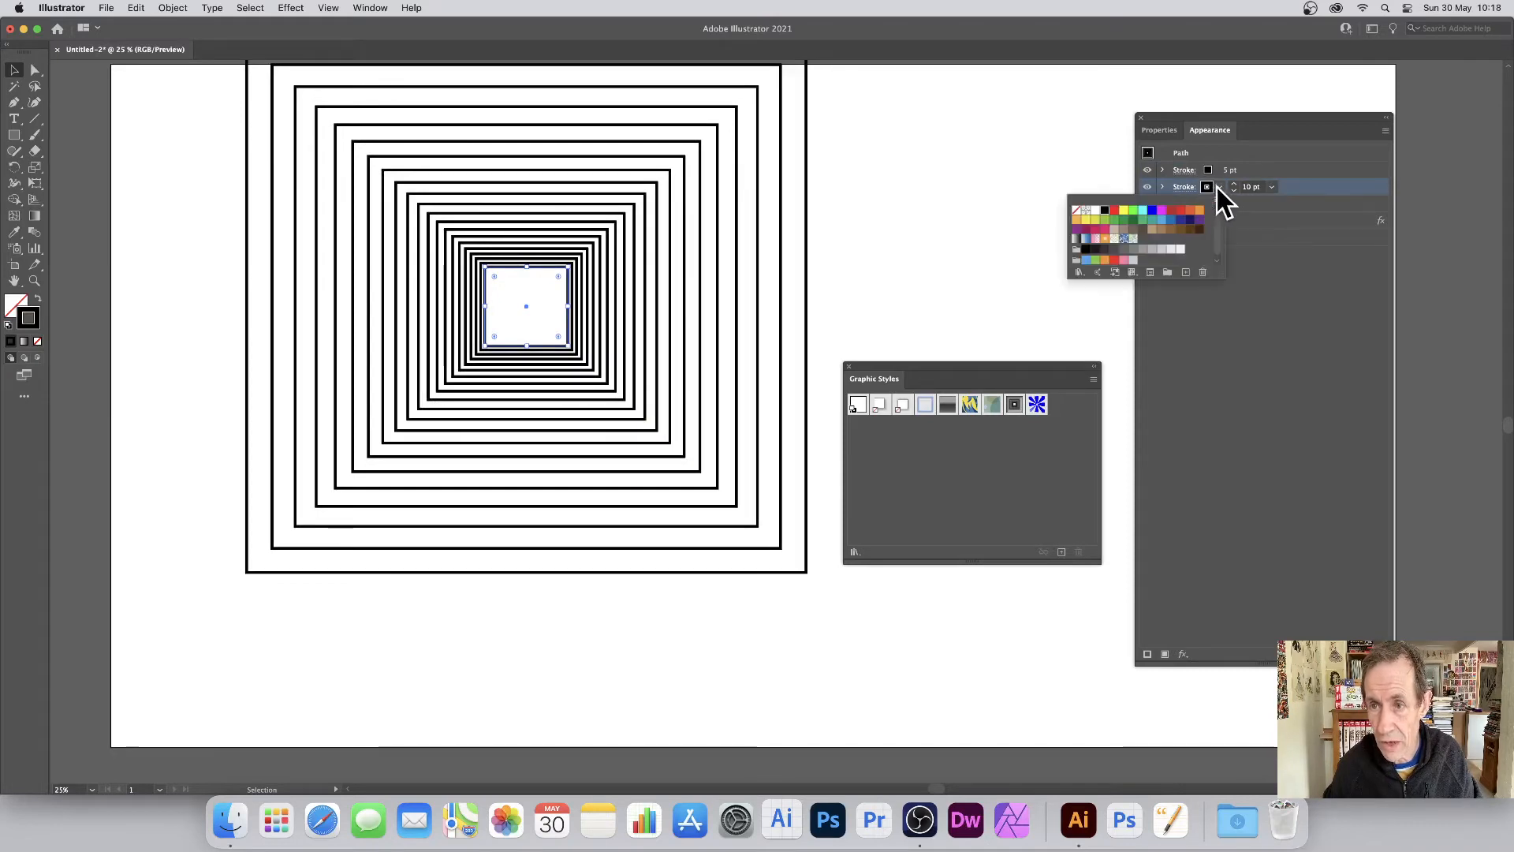
{"action": "left_click", "coordinate": [1114, 210]}
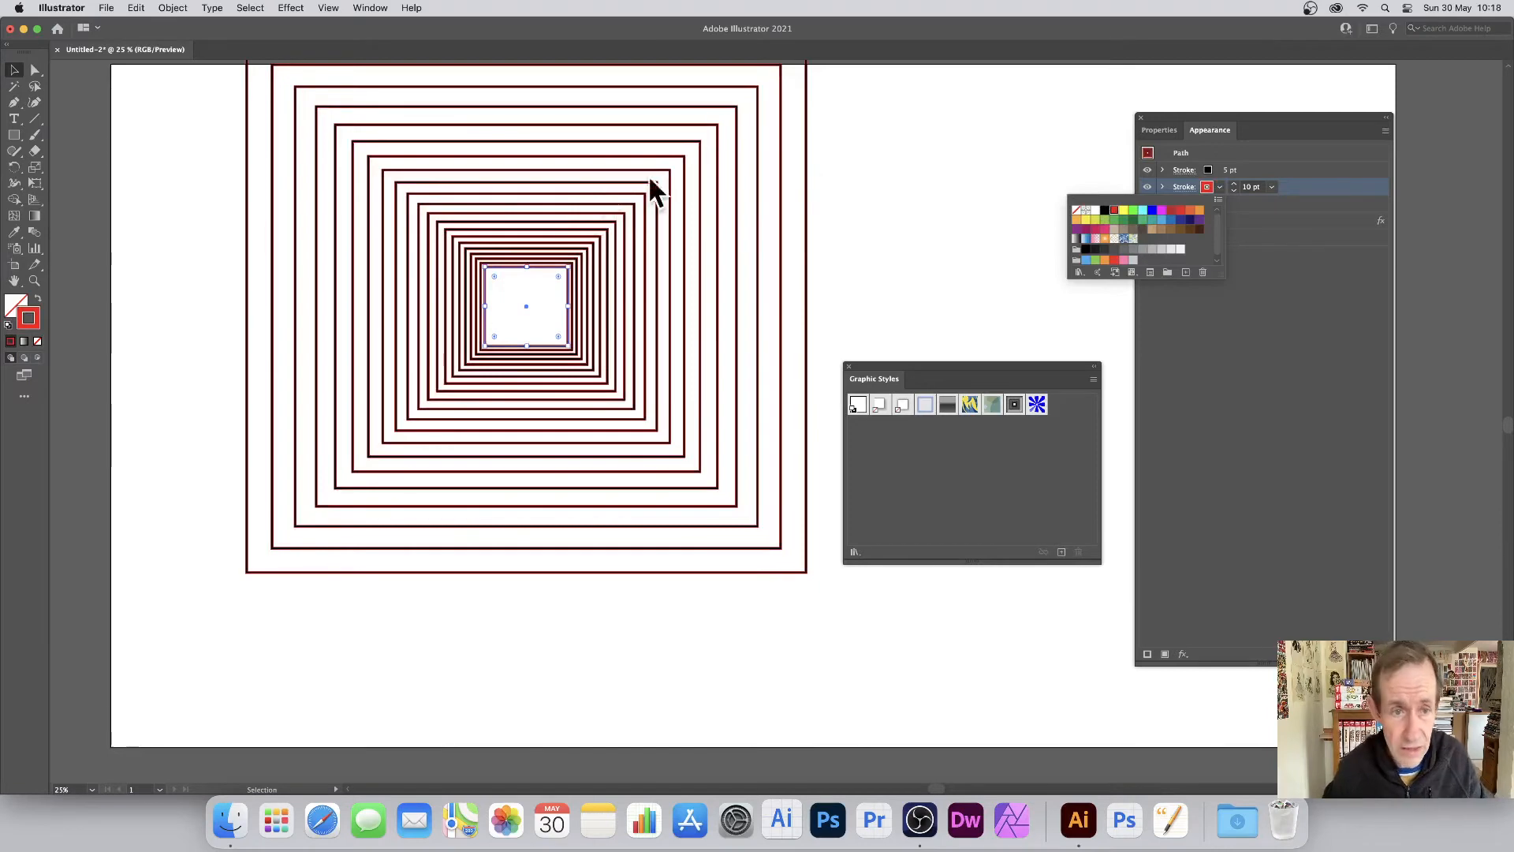
- Inspect the nested squares up close and increase the red stroke's weight to 20 pt
{"action": "left_click", "coordinate": [36, 278]}
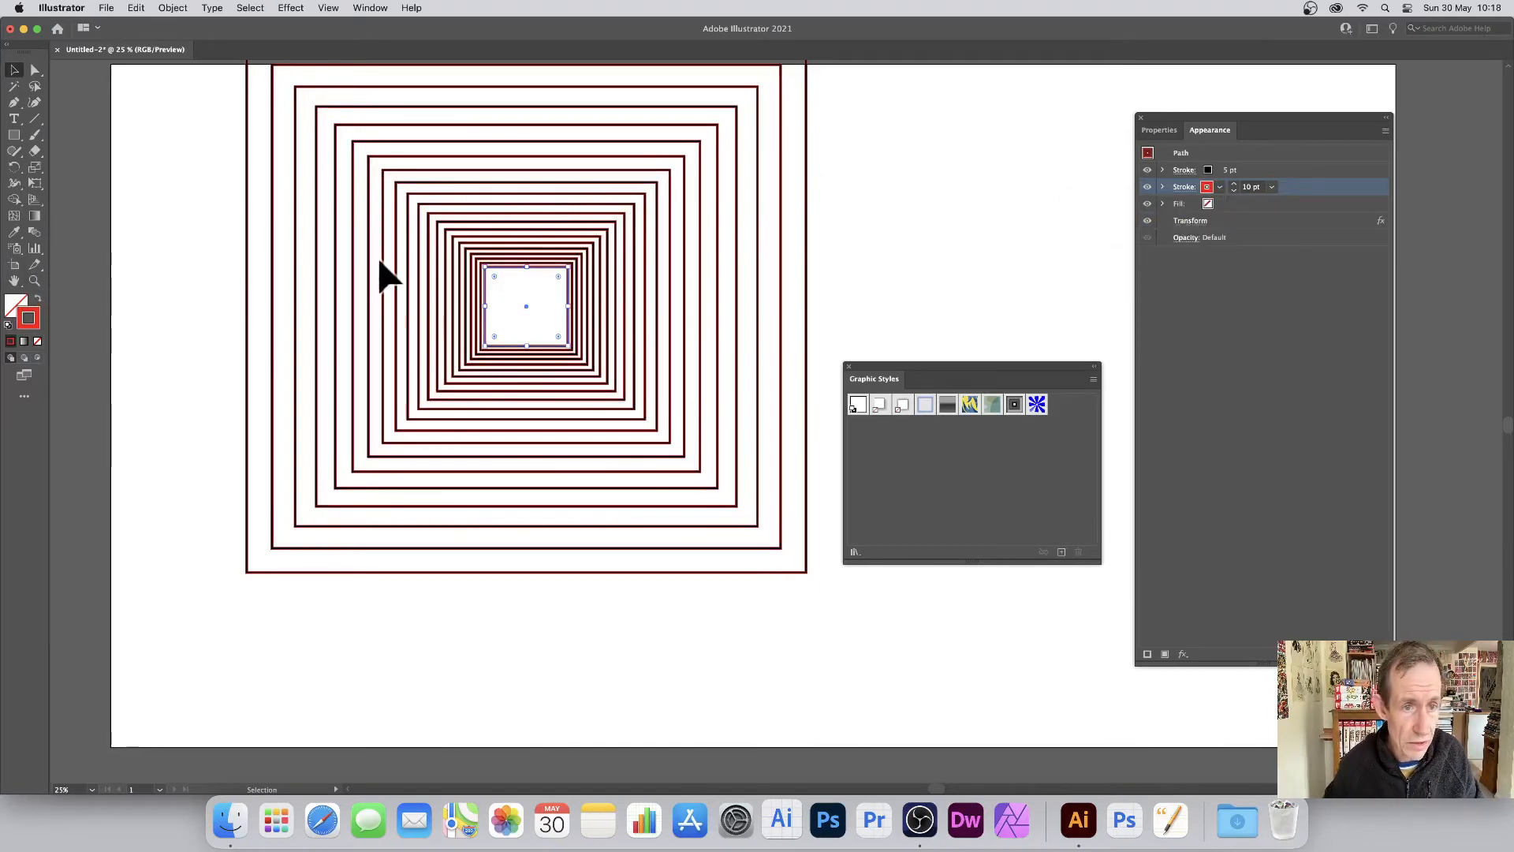
{"action": "left_click_drag", "start_coordinate": [419, 285], "coordinate": [534, 381]}
{"action": "left_click", "coordinate": [34, 281]}
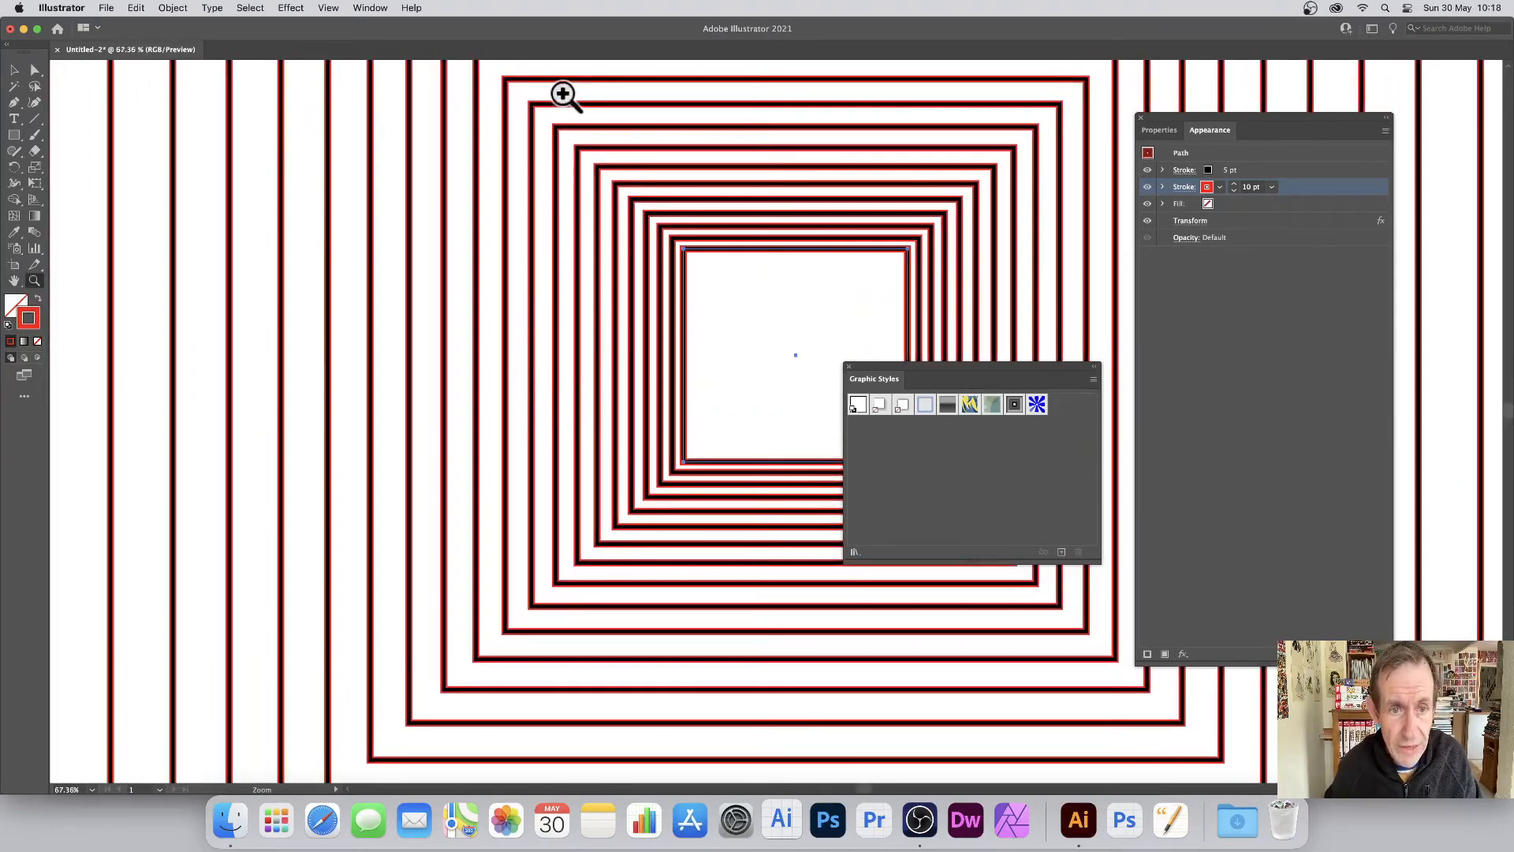
{"action": "left_click", "coordinate": [15, 70]}
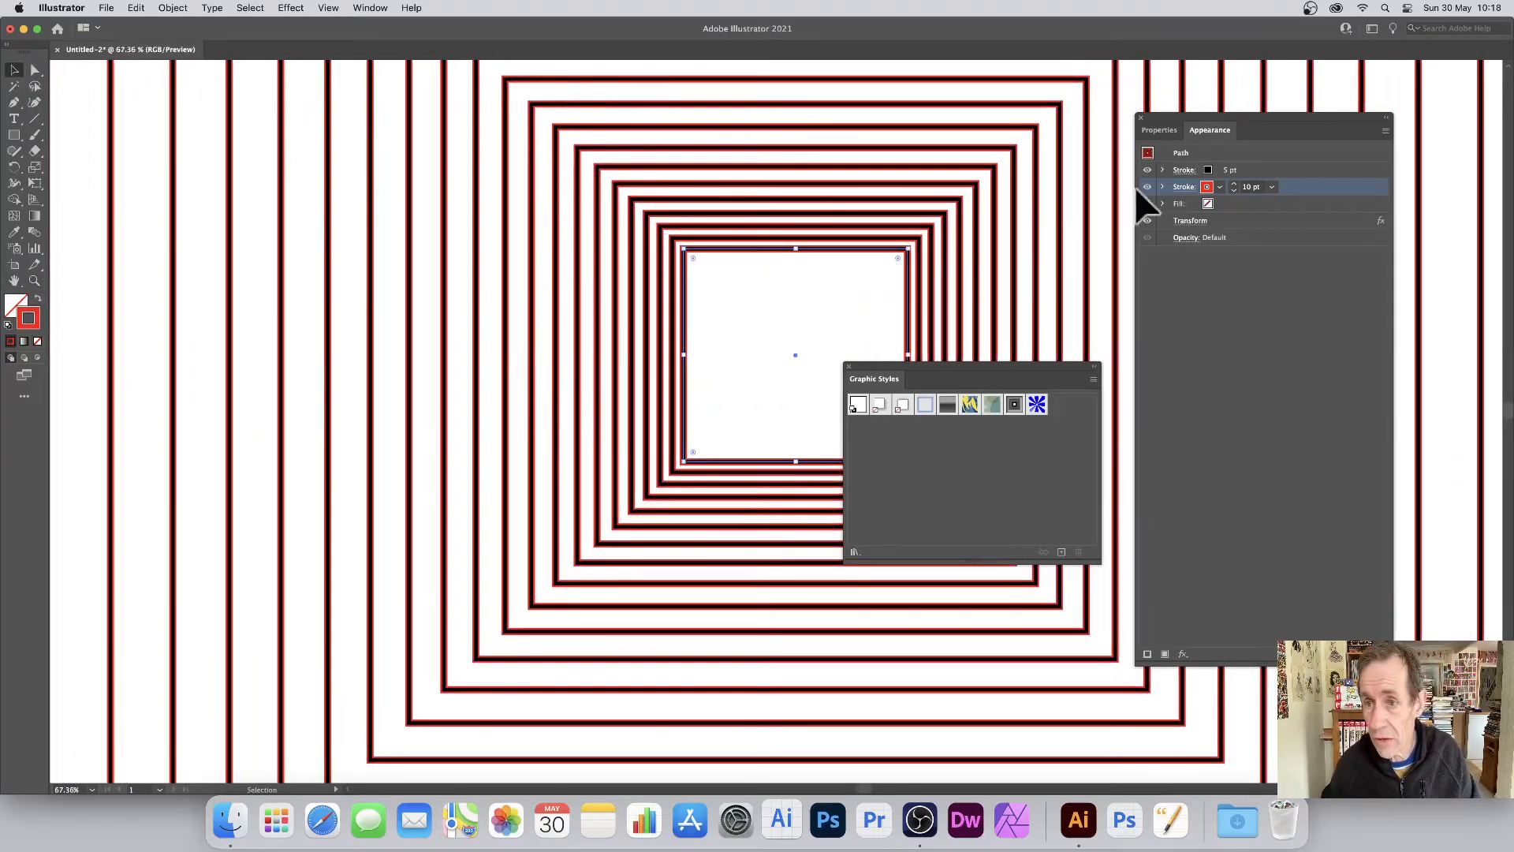
{"action": "left_click", "coordinate": [1272, 187]}
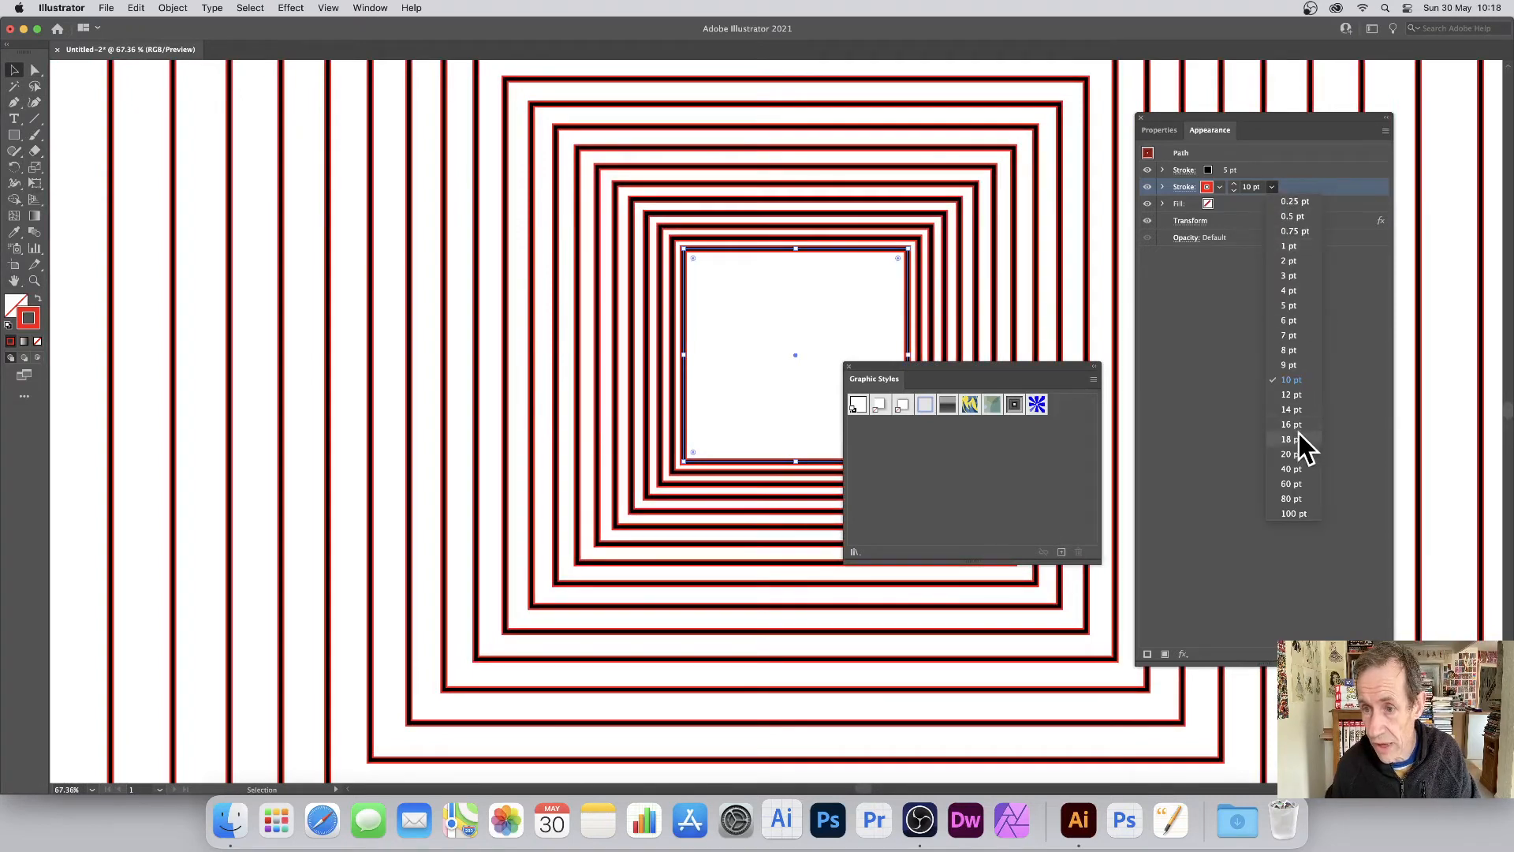
{"action": "left_click", "coordinate": [1297, 453]}
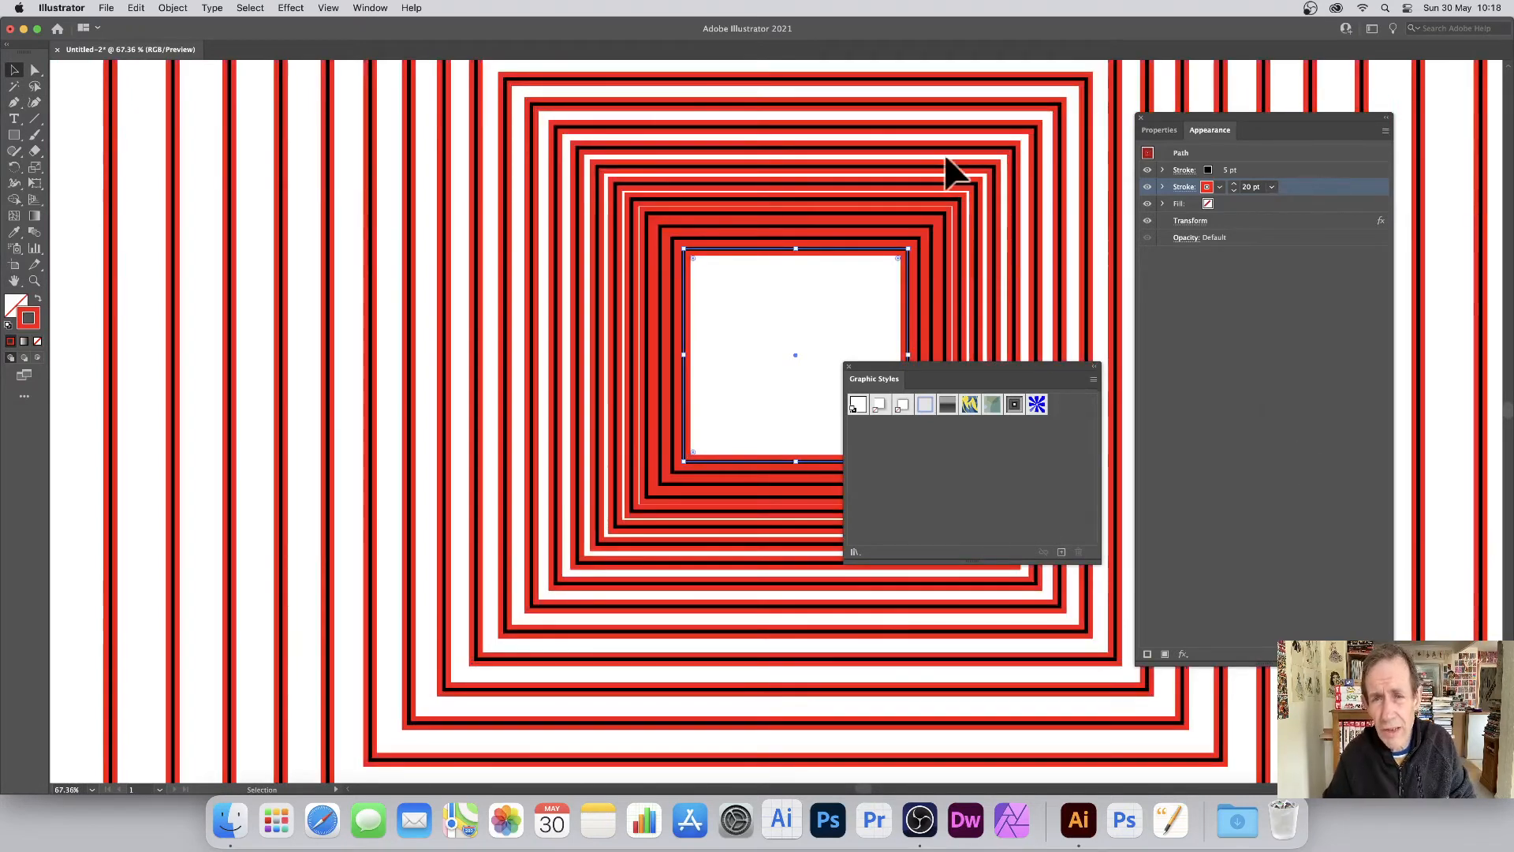
- Round the rectangle's two upper corners individually with large radii and clear the Graphic Styles panel away from the artwork
{"action": "left_click", "coordinate": [35, 71]}
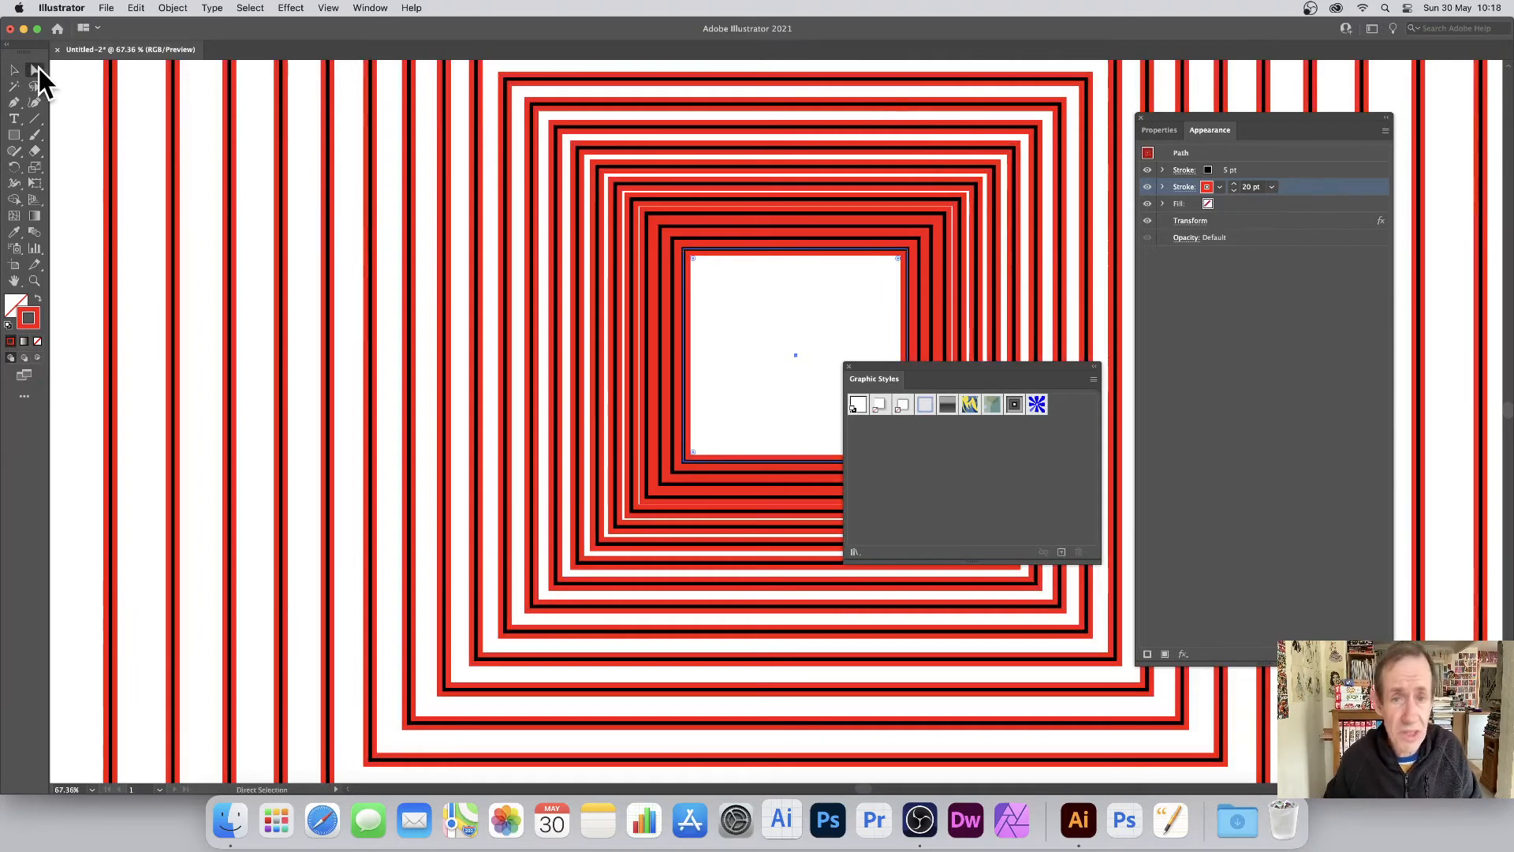
{"action": "left_click_drag", "start_coordinate": [722, 282], "coordinate": [771, 317]}
{"action": "left_click", "coordinate": [696, 261]}
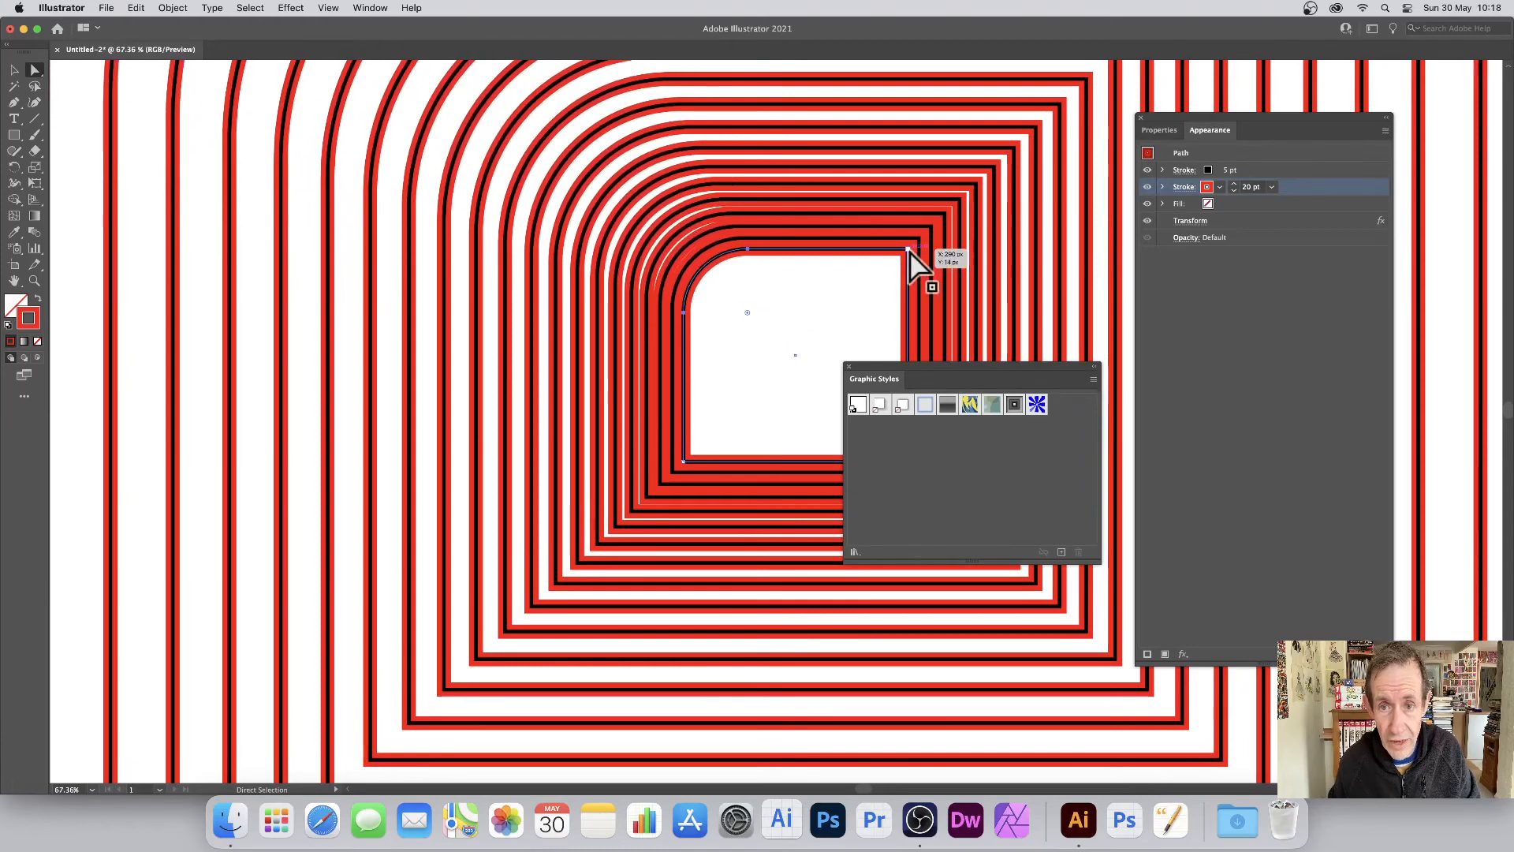
{"action": "left_click_drag", "start_coordinate": [908, 251], "coordinate": [783, 327]}
{"action": "key", "text": "super+z"}
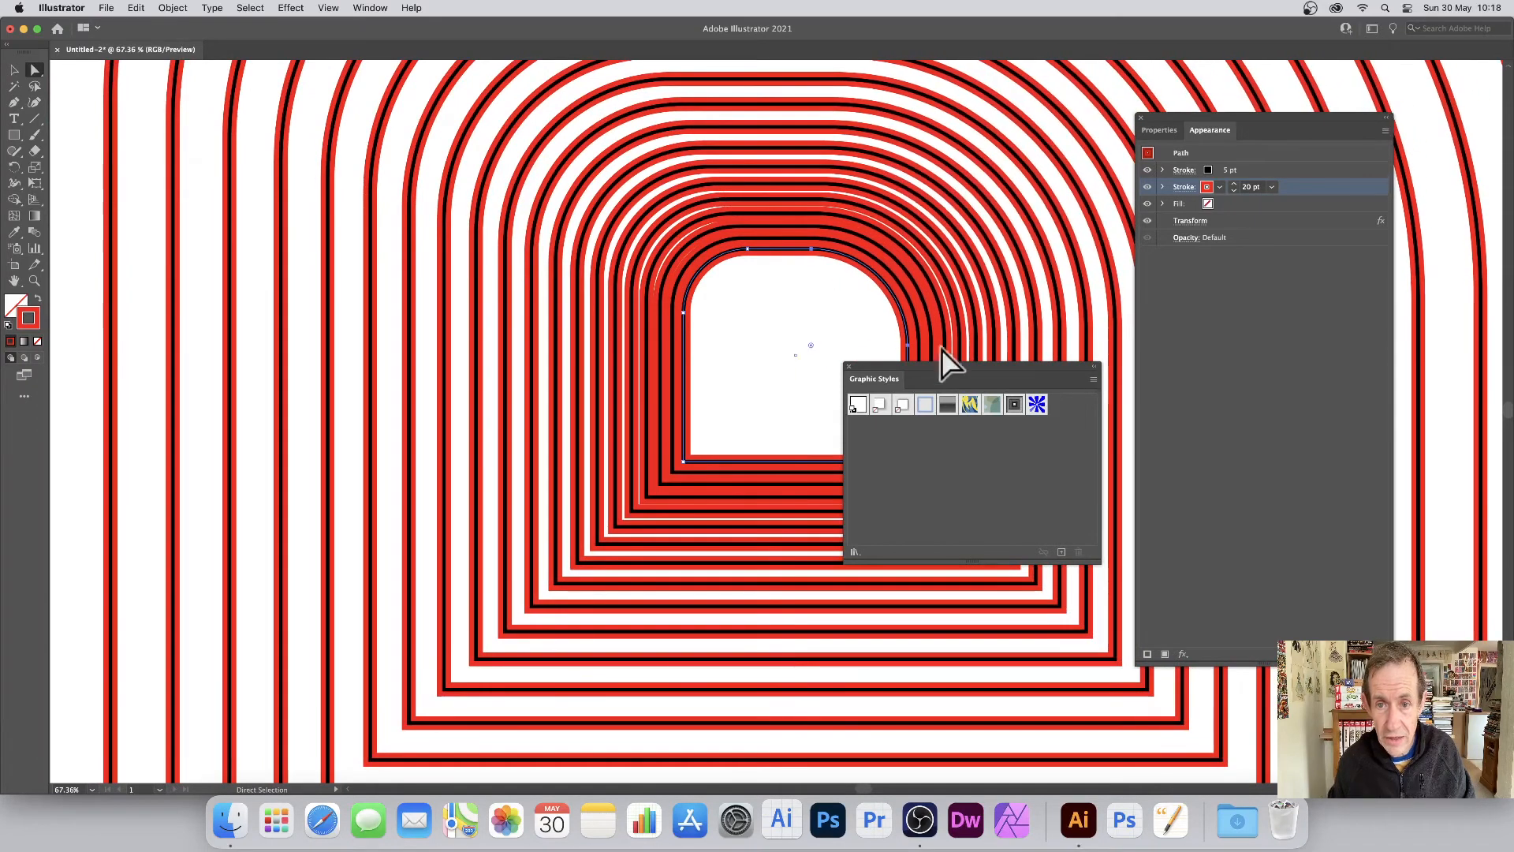
{"action": "left_click_drag", "start_coordinate": [929, 365], "coordinate": [83, 224]}
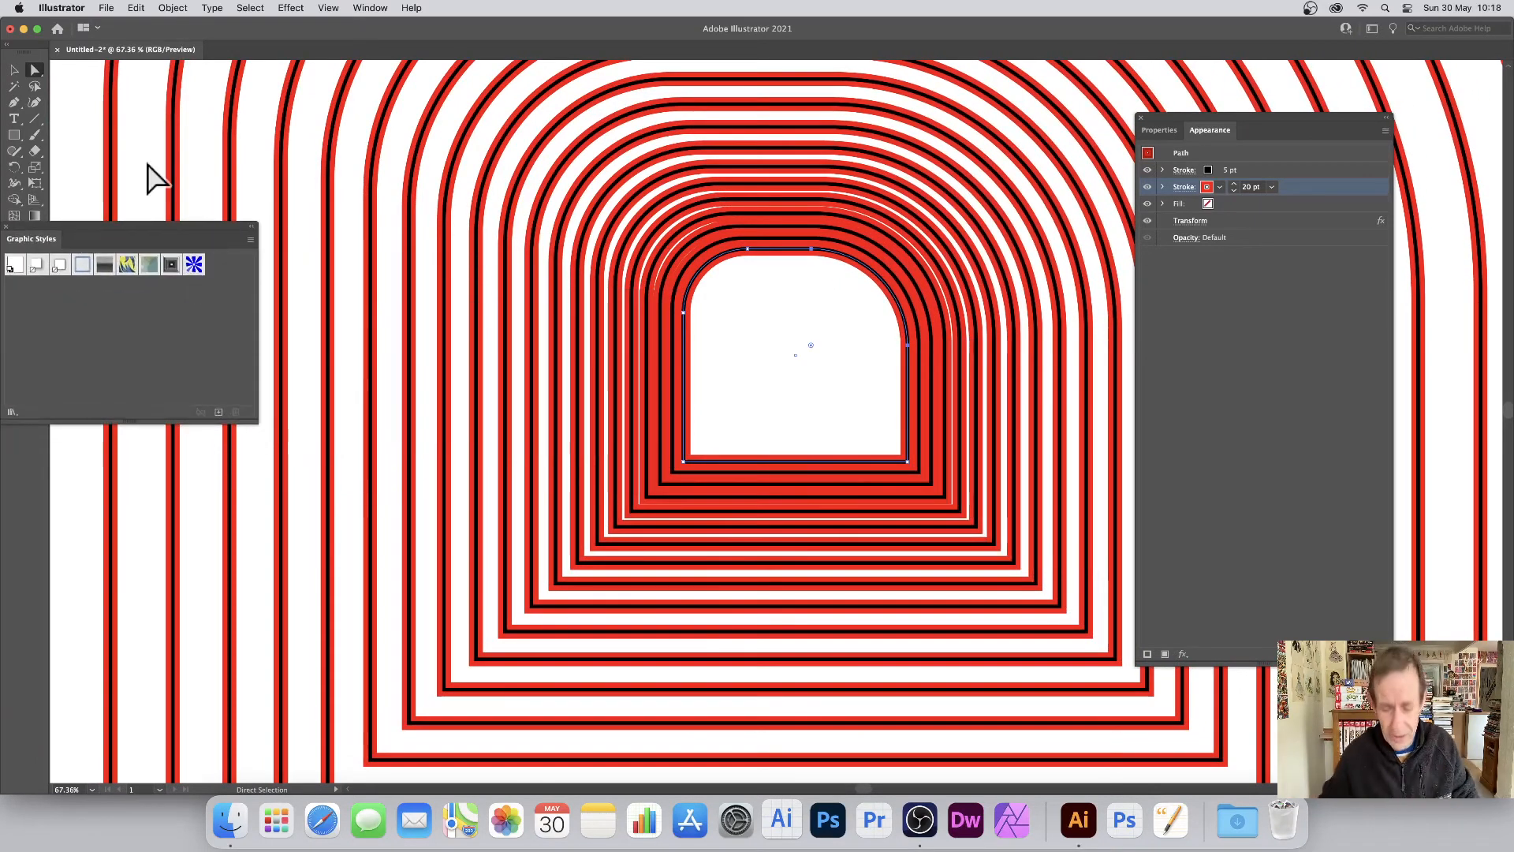
- Delete the rounded rectangle artwork and draw a five-pointed star near the middle of the canvas
{"action": "key", "text": "Delete"}
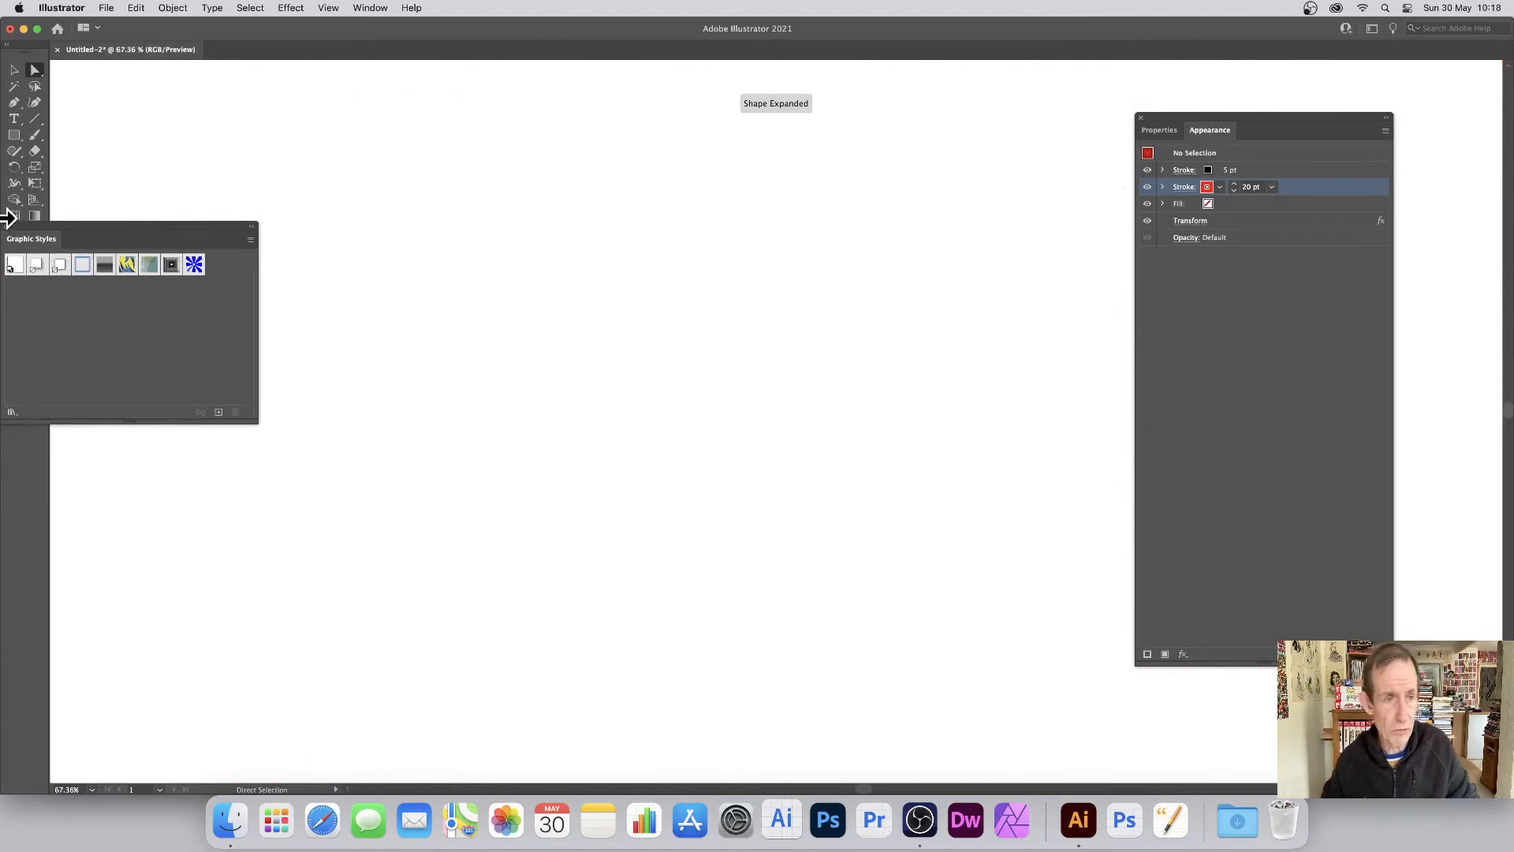
{"action": "left_click_drag", "start_coordinate": [197, 228], "coordinate": [527, 270]}
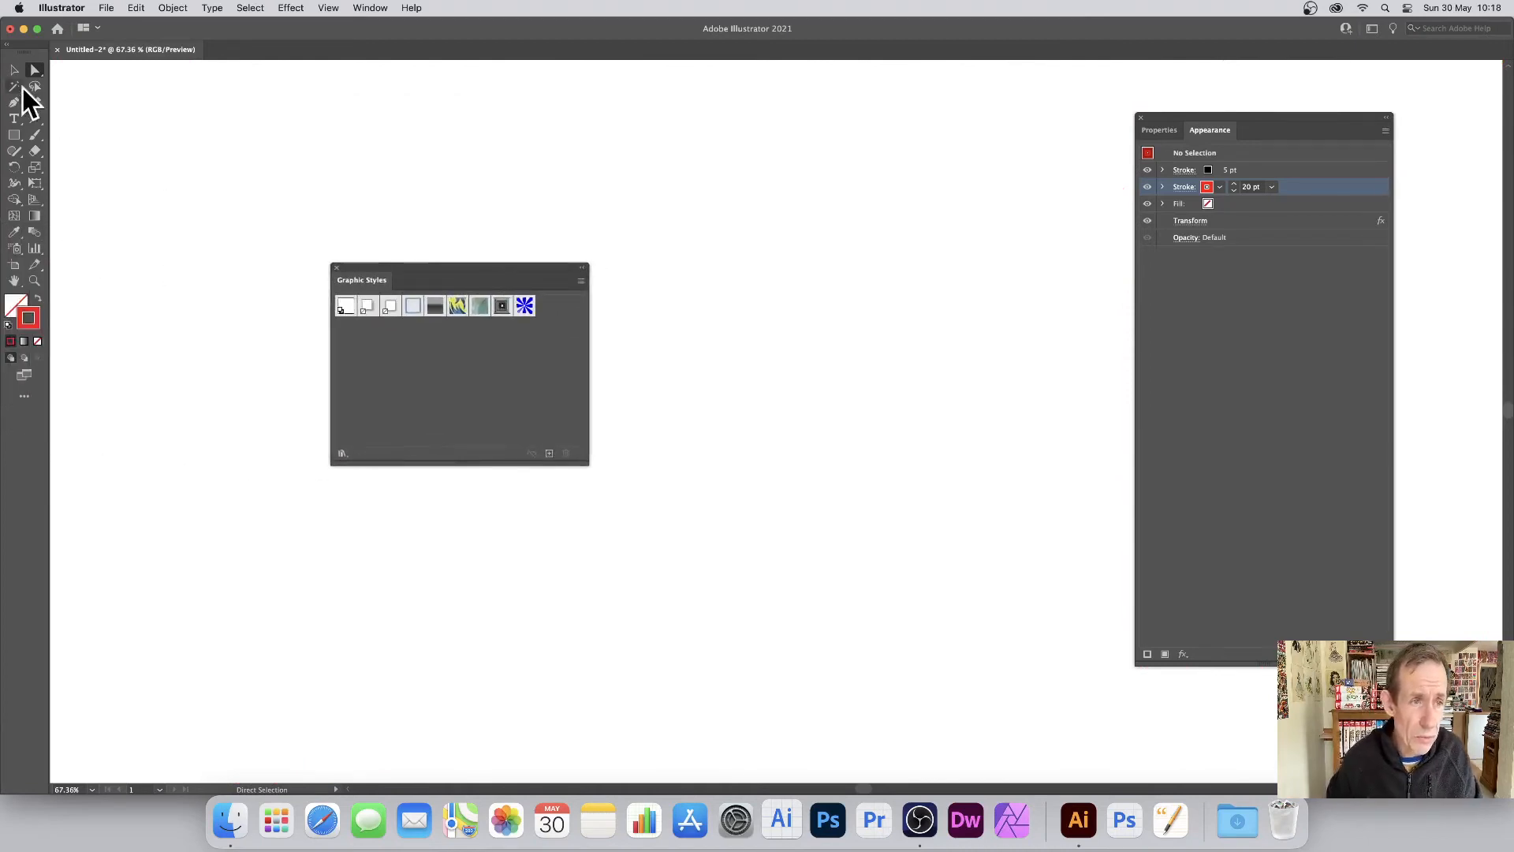
{"action": "left_click", "coordinate": [15, 135]}
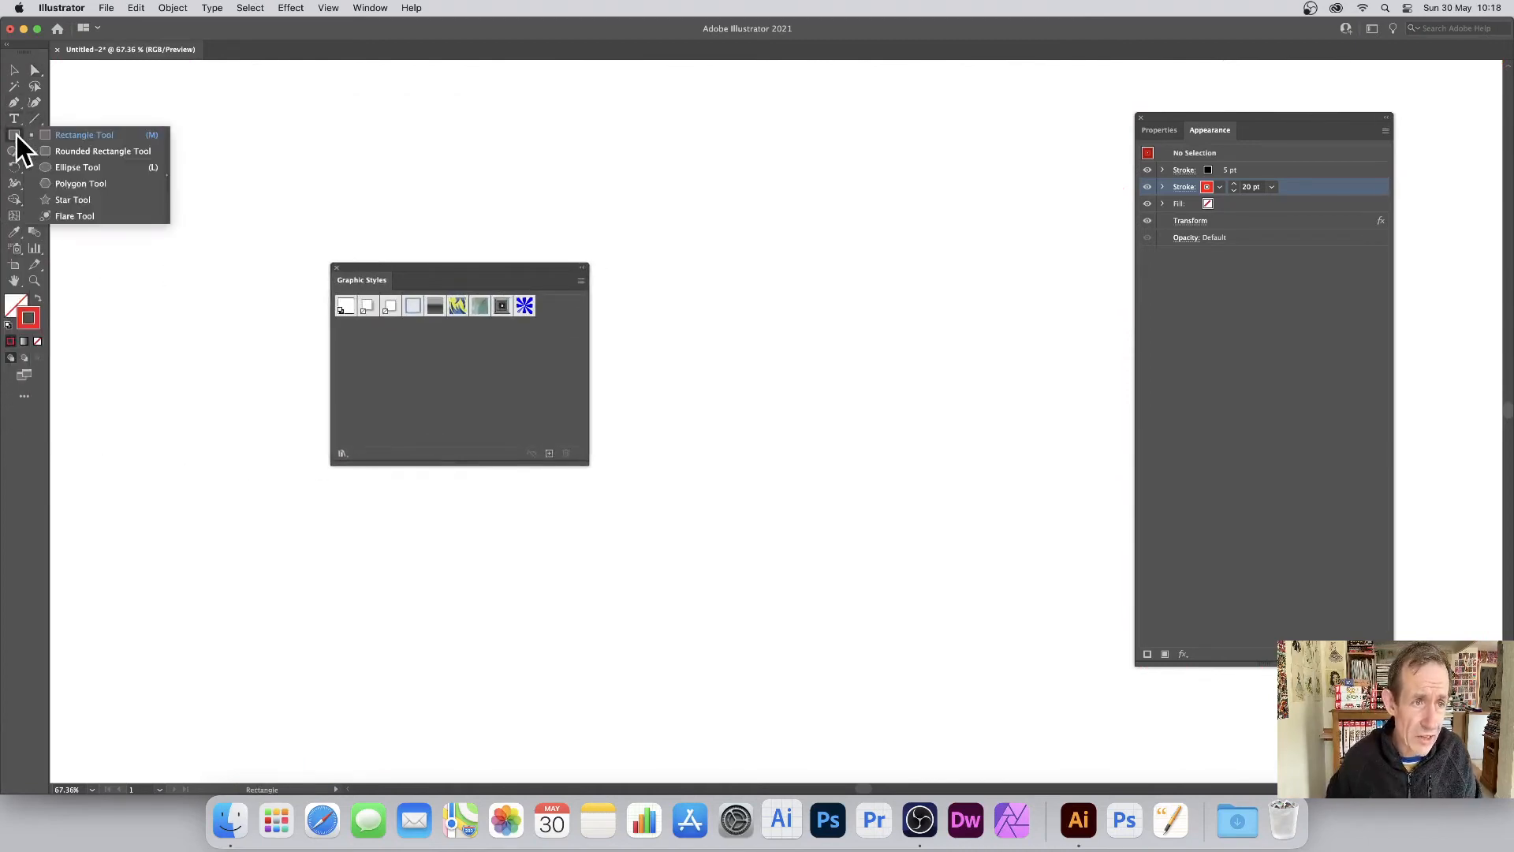
{"action": "left_click", "coordinate": [83, 200]}
{"action": "left_click_drag", "start_coordinate": [738, 318], "coordinate": [824, 386]}
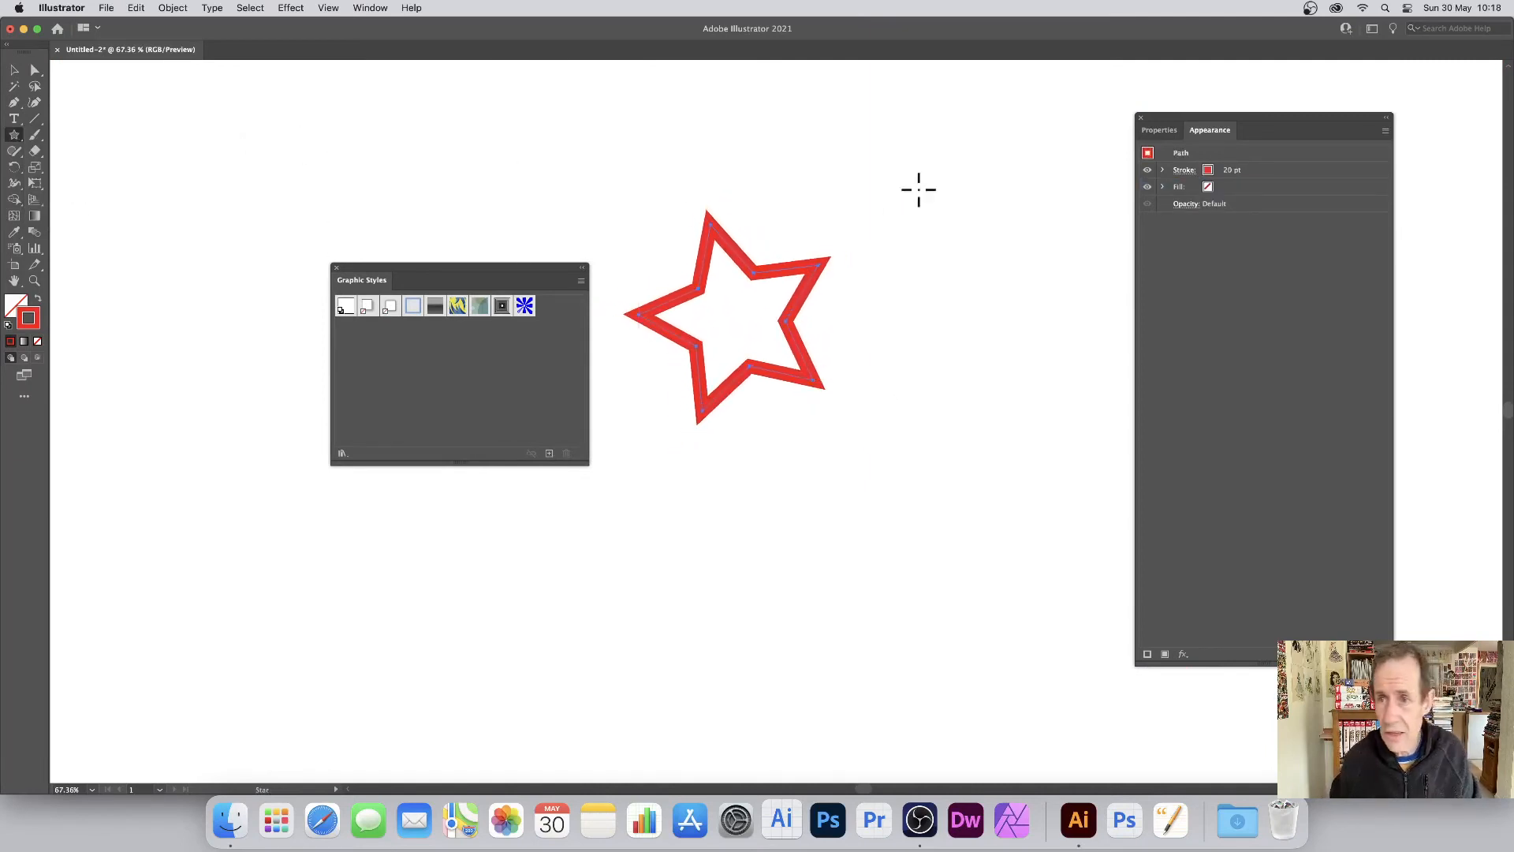
- Set the weight of the star's red stroke to 2 pt
{"action": "left_click", "coordinate": [1230, 170]}
{"action": "left_click", "coordinate": [1270, 170]}
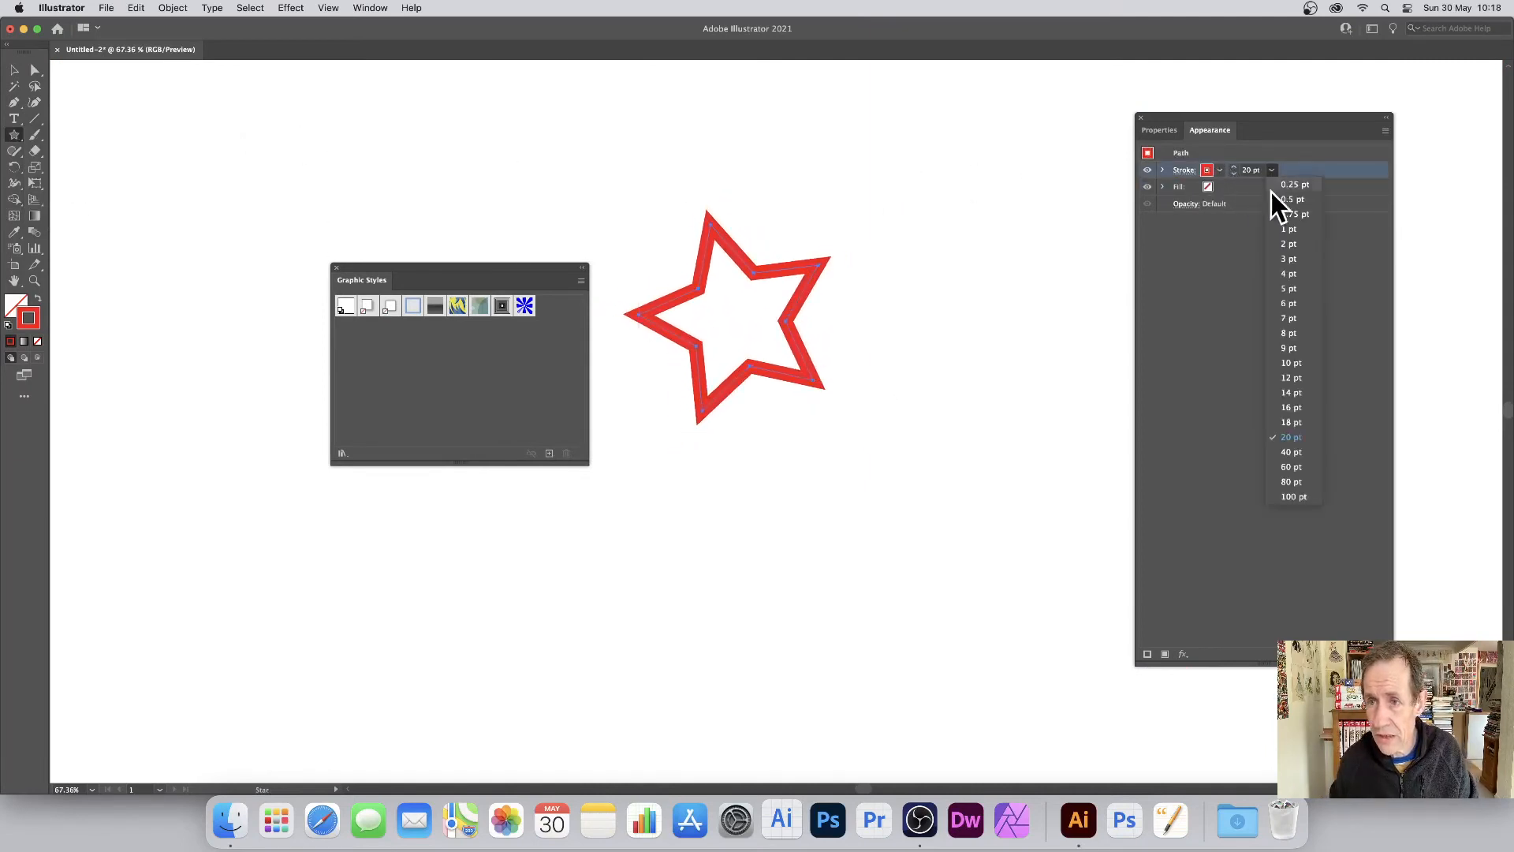
{"action": "left_click", "coordinate": [1292, 245]}
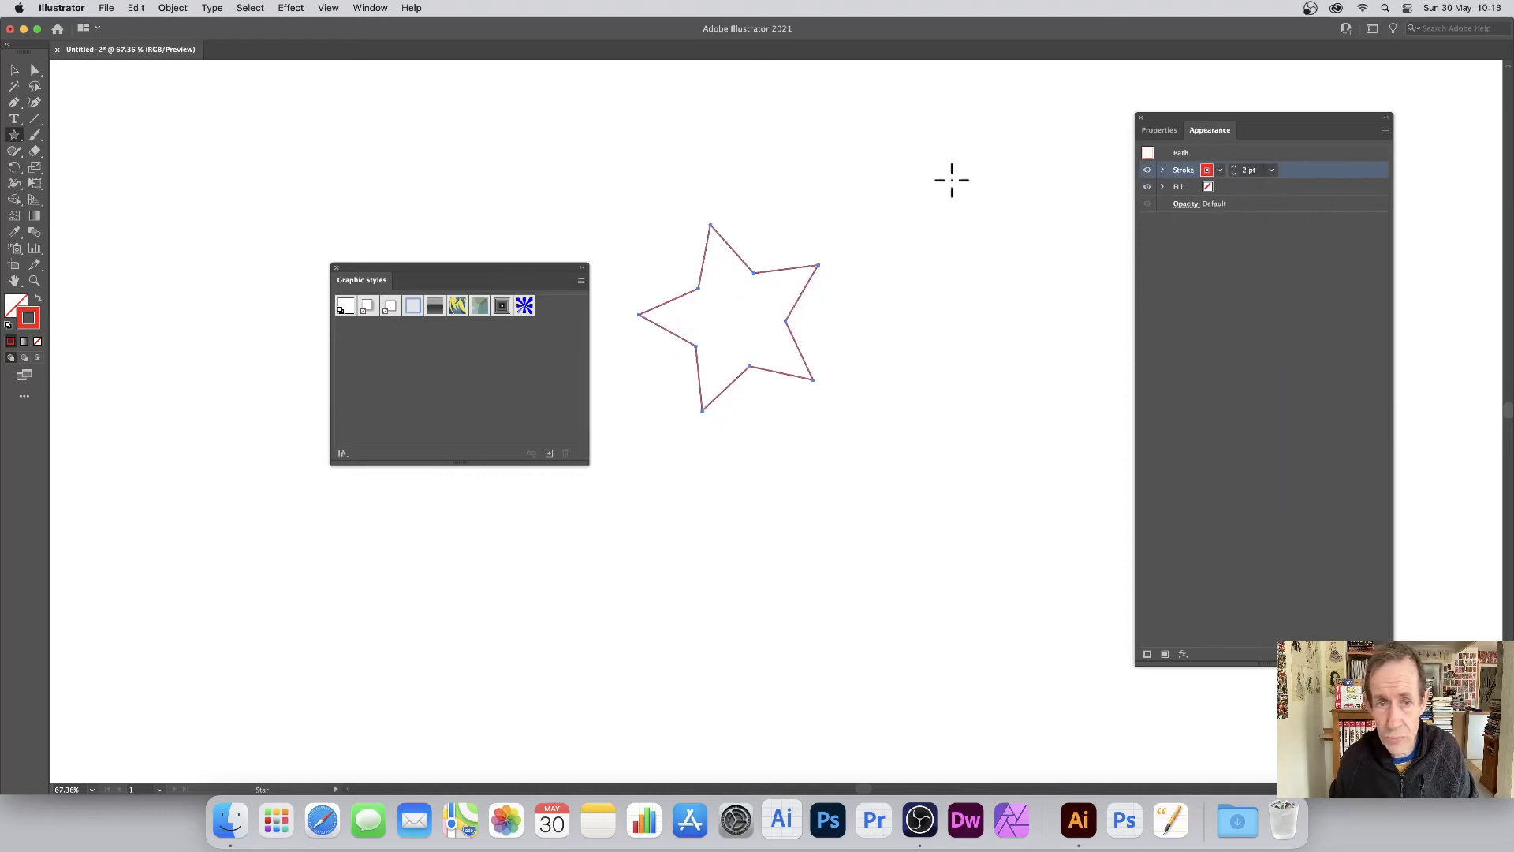
- Try the zoom 1 and Graphic Style 2 graphic styles on the star, undoing each one
{"action": "left_click", "coordinate": [503, 306]}
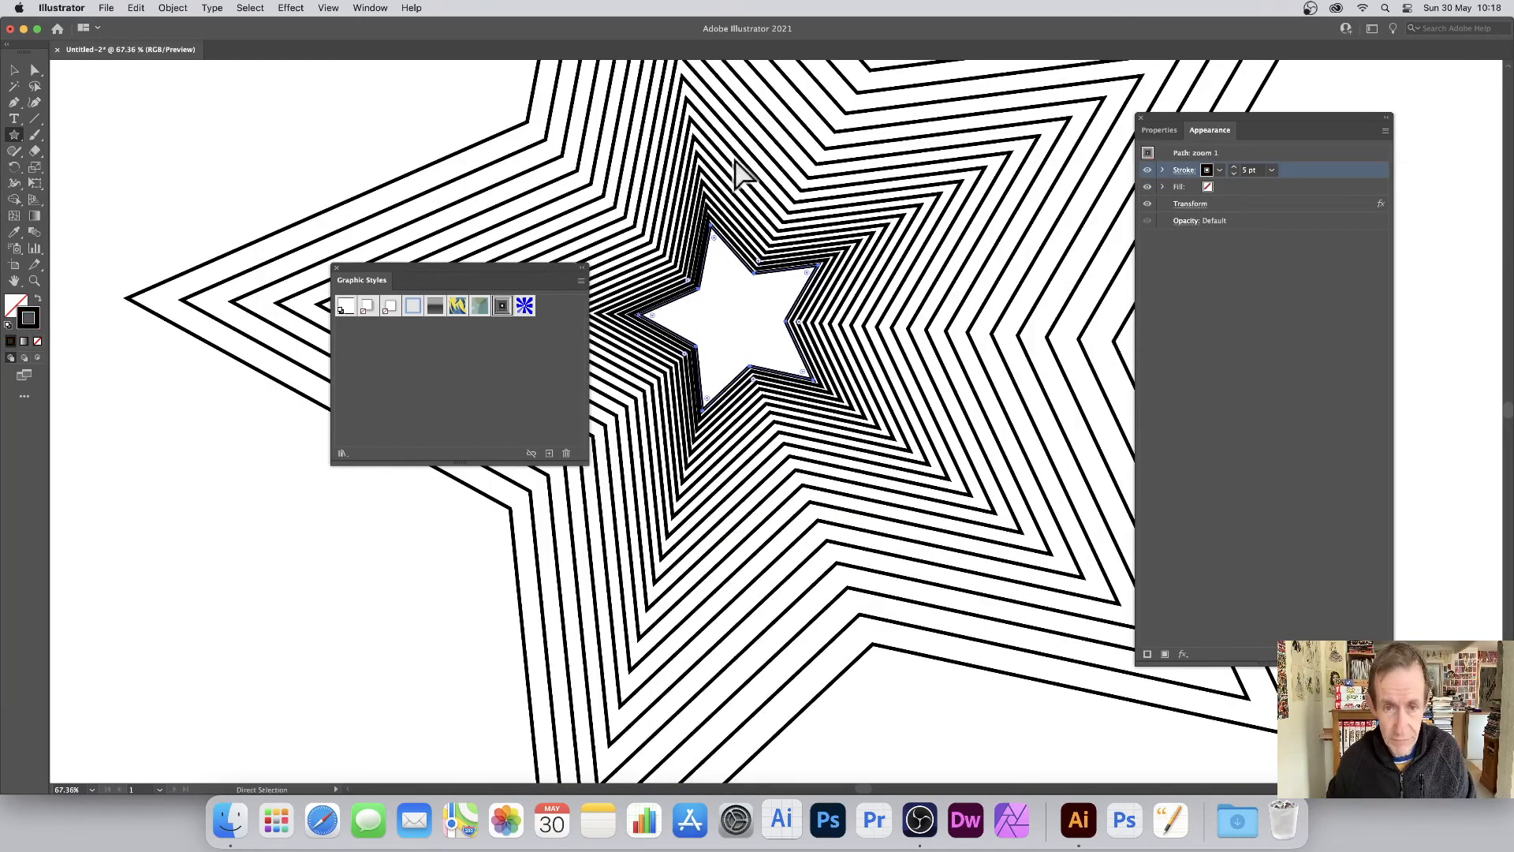
{"action": "key", "text": "super+z"}
{"action": "left_click", "coordinate": [524, 306]}
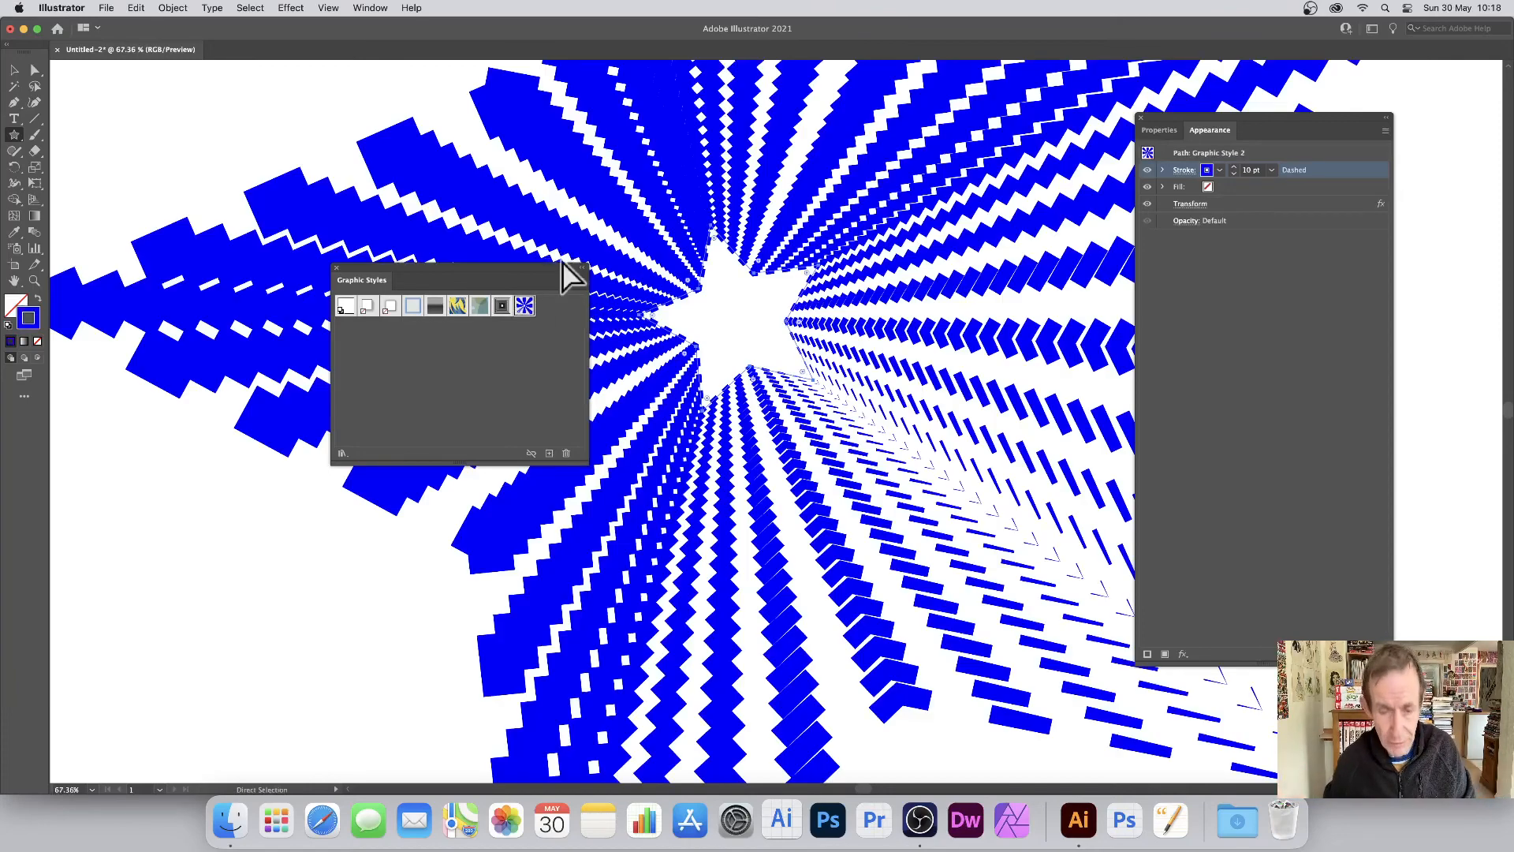
{"action": "key", "text": "super+z"}
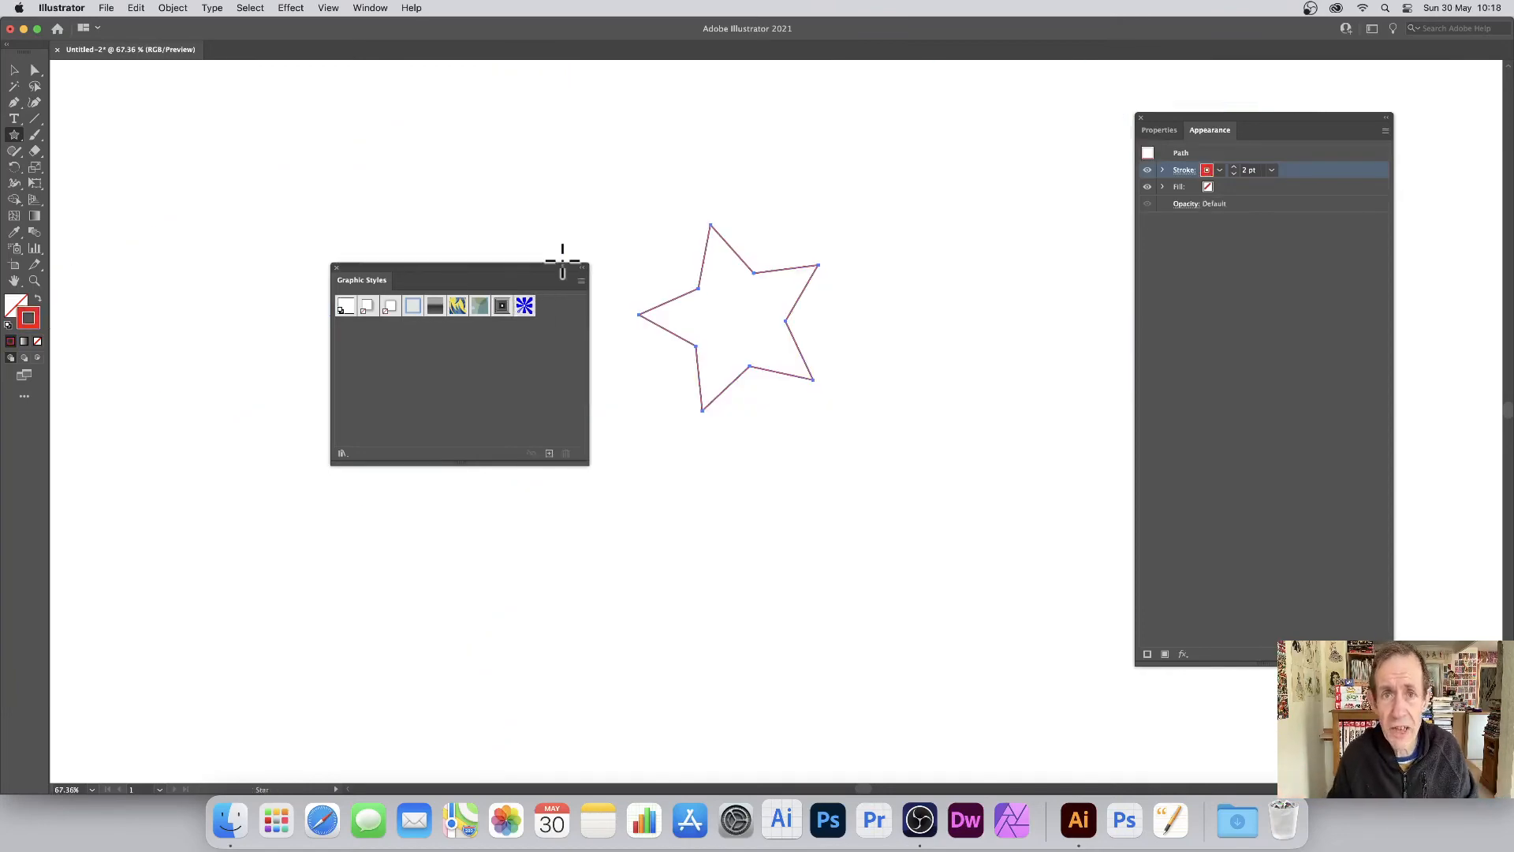